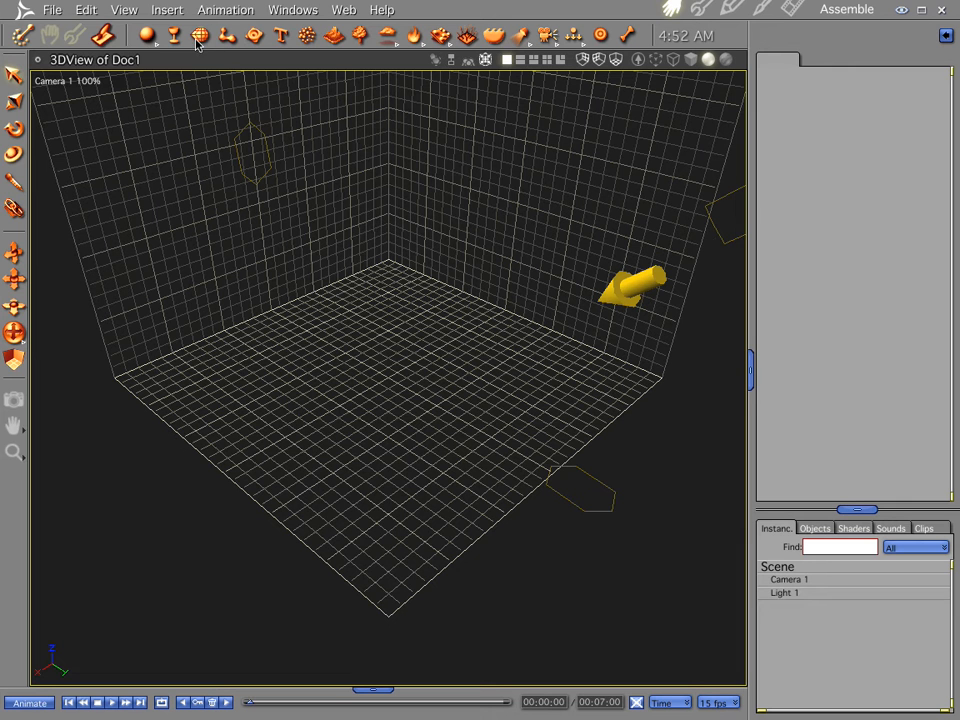
Step: Drag a new vertex object into the scene and pick the sphere primitive tool
left_click_drag(390, 376, 390, 376)
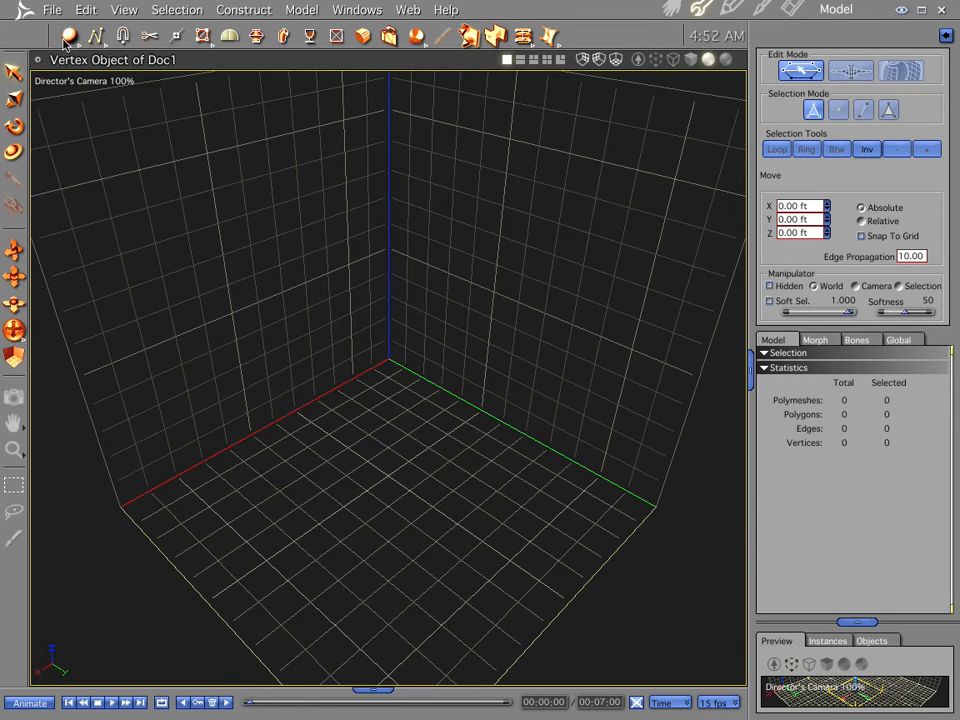
left_click(66, 35)
Step: Draw a faceted sphere on the grid and orbit to a more frontal view
left_click_drag(383, 507, 480, 459)
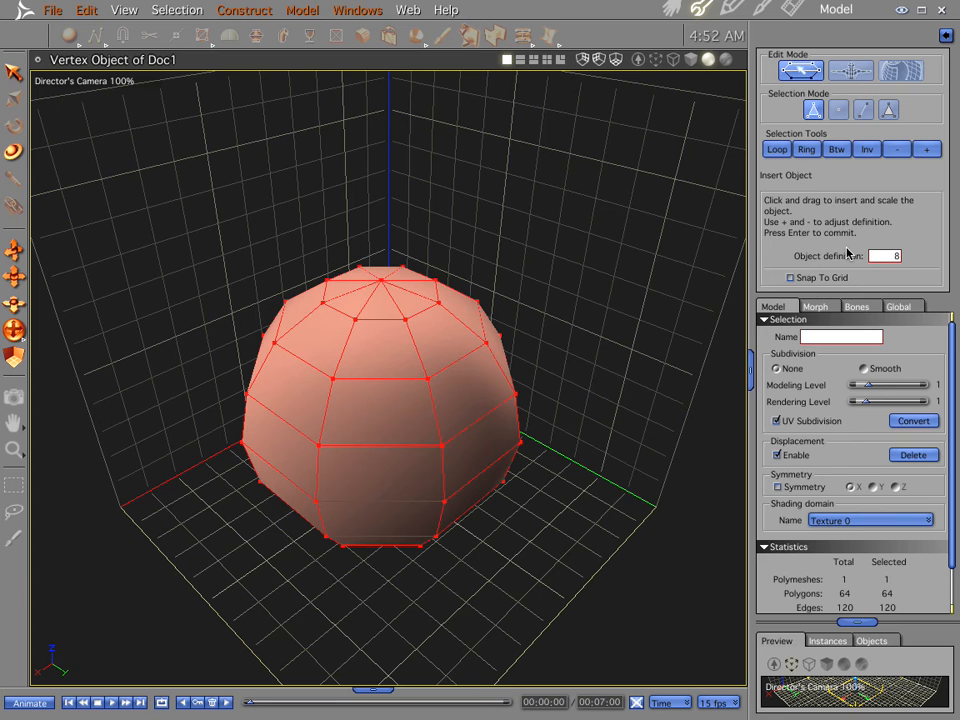
key("Return")
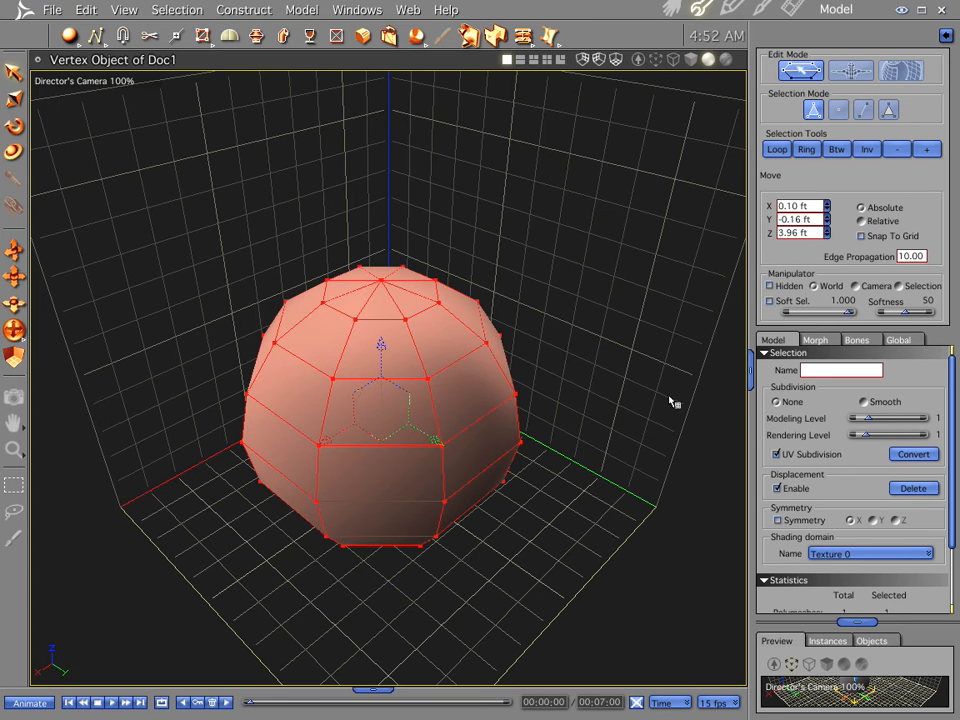
middle_click_drag(522, 479, 404, 350)
Step: Stretch the sphere upward into a tall egg and select its top-half vertices
key("s")
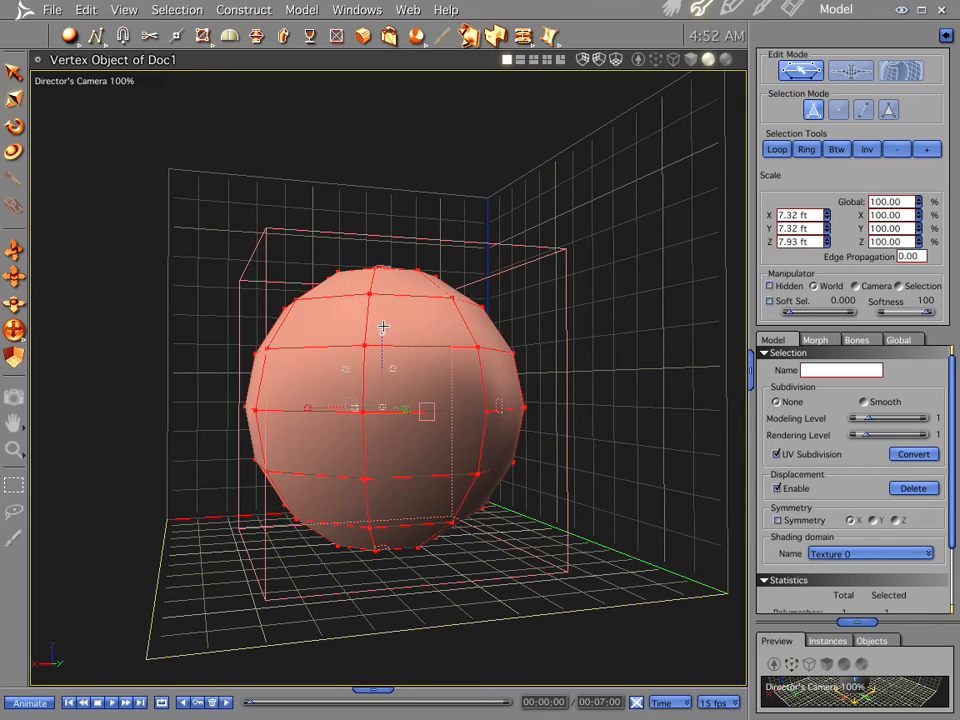
left_click_drag(383, 329, 375, 221)
key("m")
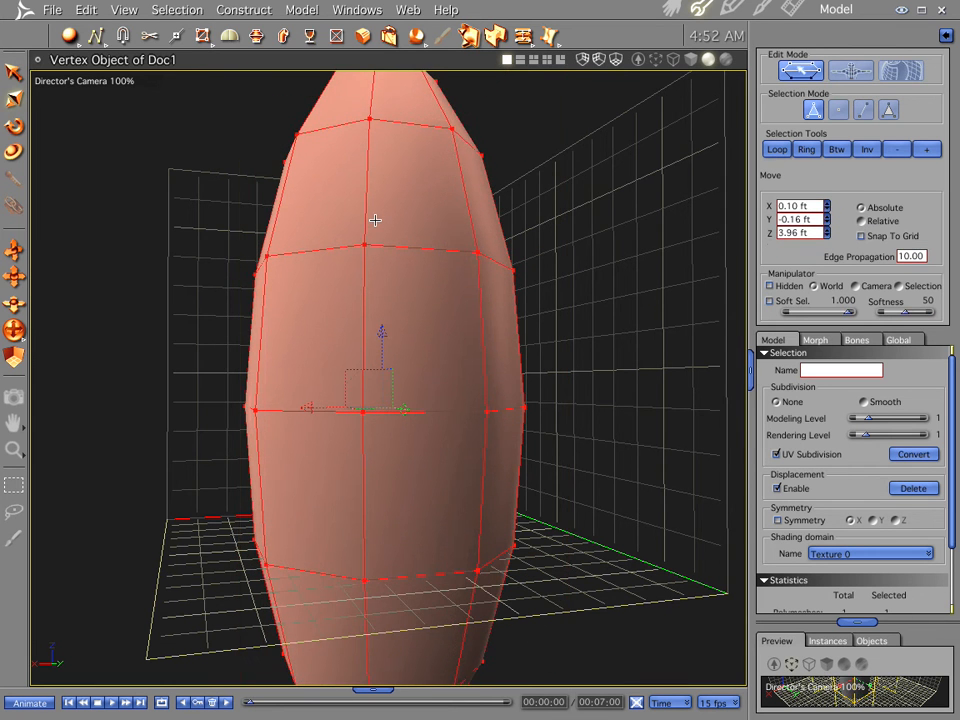
scroll(378, 226, "down", 3)
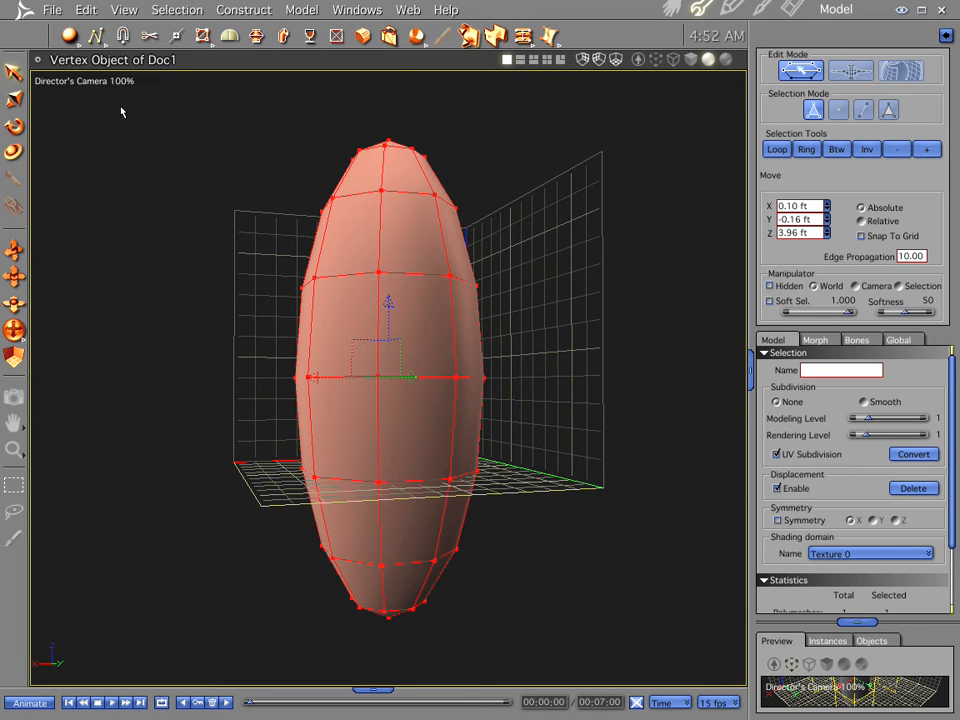
left_click_drag(120, 97, 555, 397)
Step: Scale the selected top half to 50%, then stretch and raise it into a tall narrow neck
key("s")
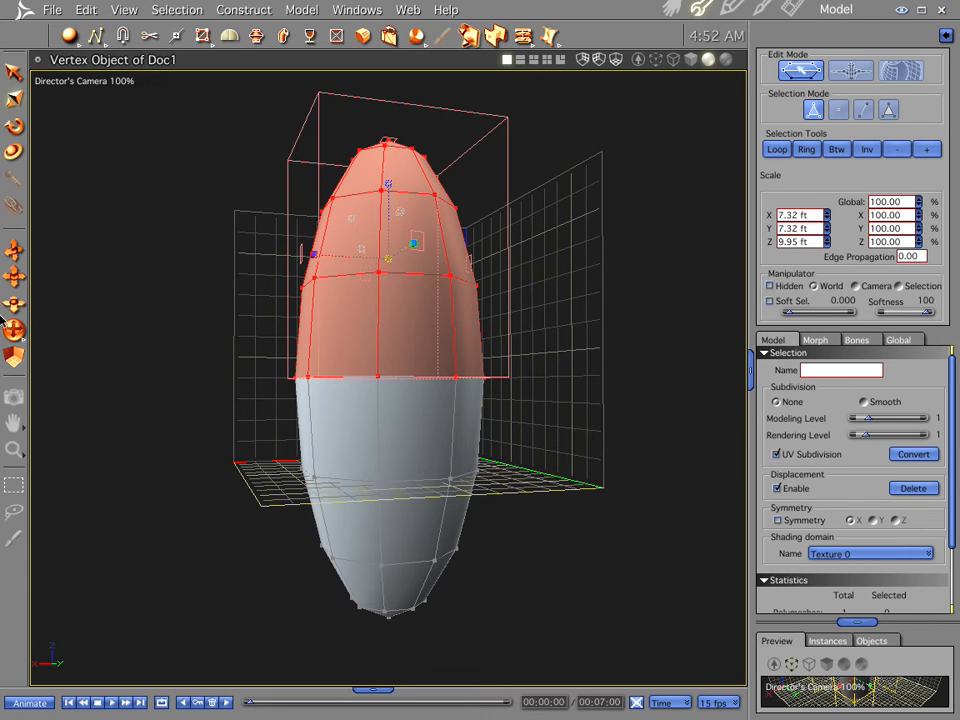
left_click_drag(297, 367, 318, 370)
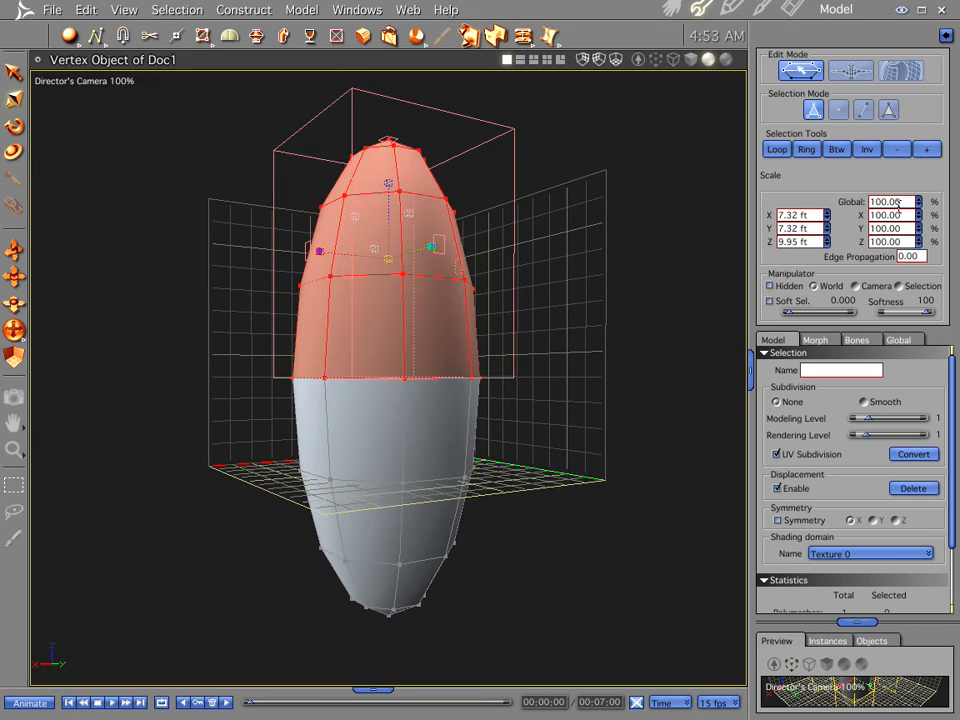
double_click(901, 203)
type("50")
key("Return")
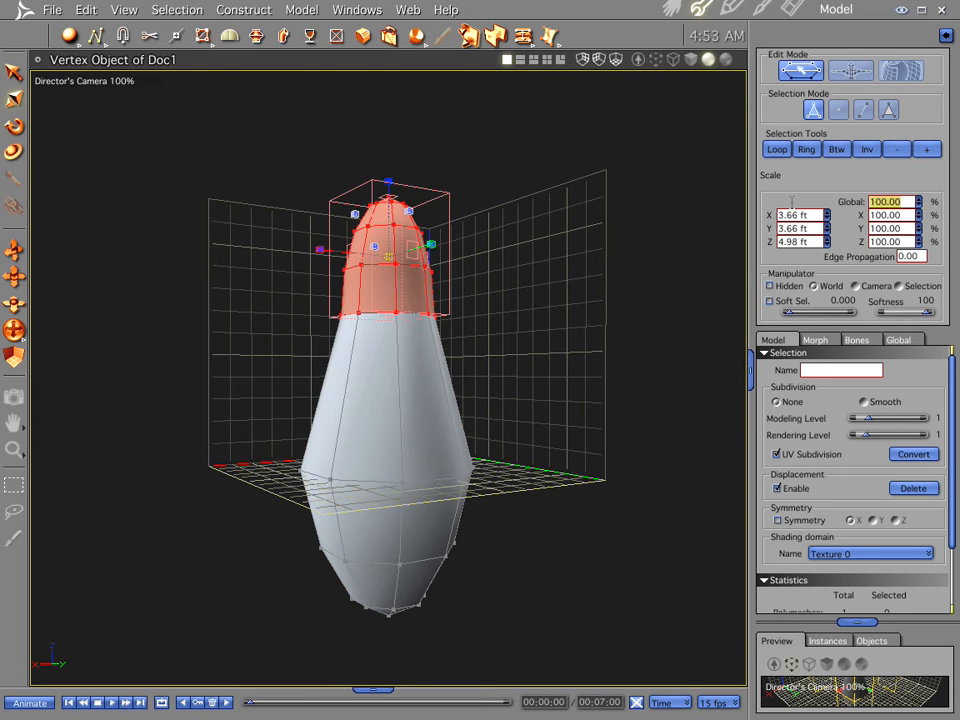
left_click_drag(388, 181, 376, 59)
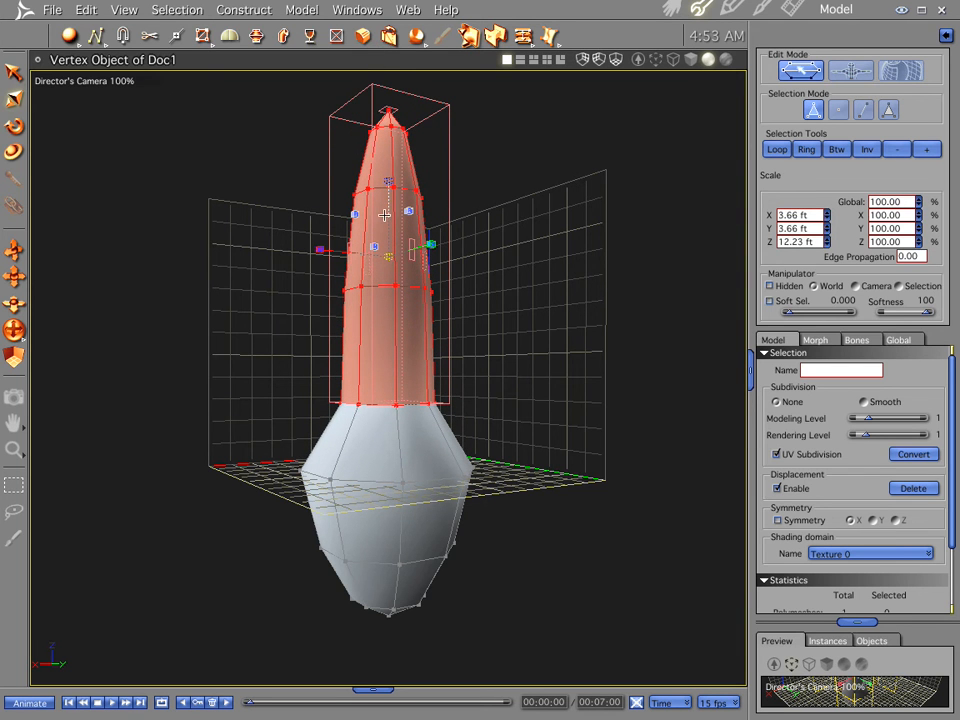
key("t")
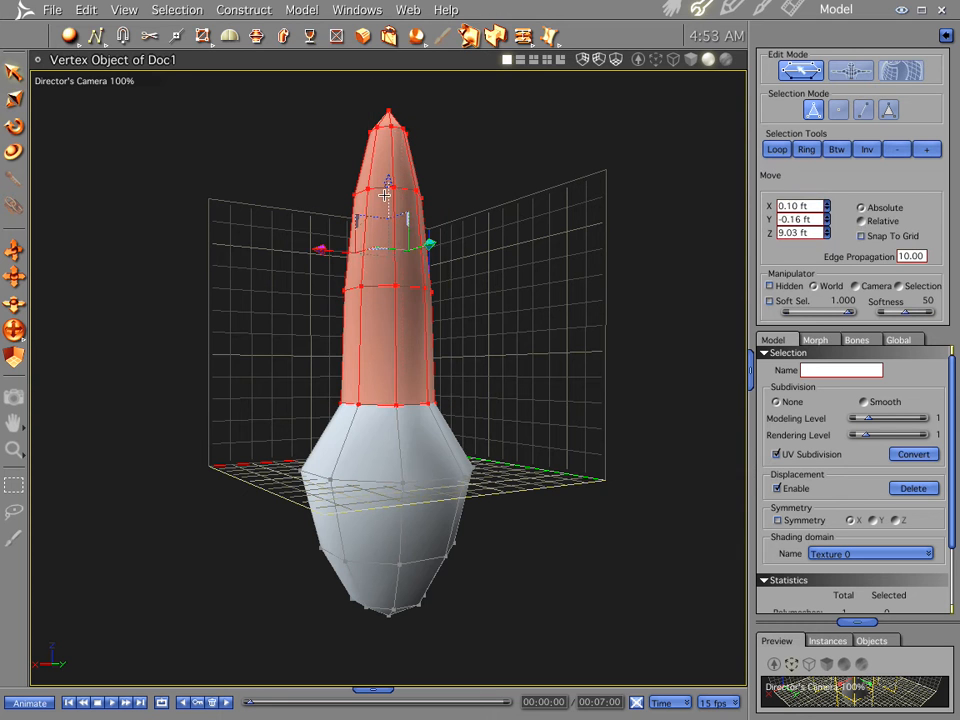
left_click_drag(388, 190, 373, 63)
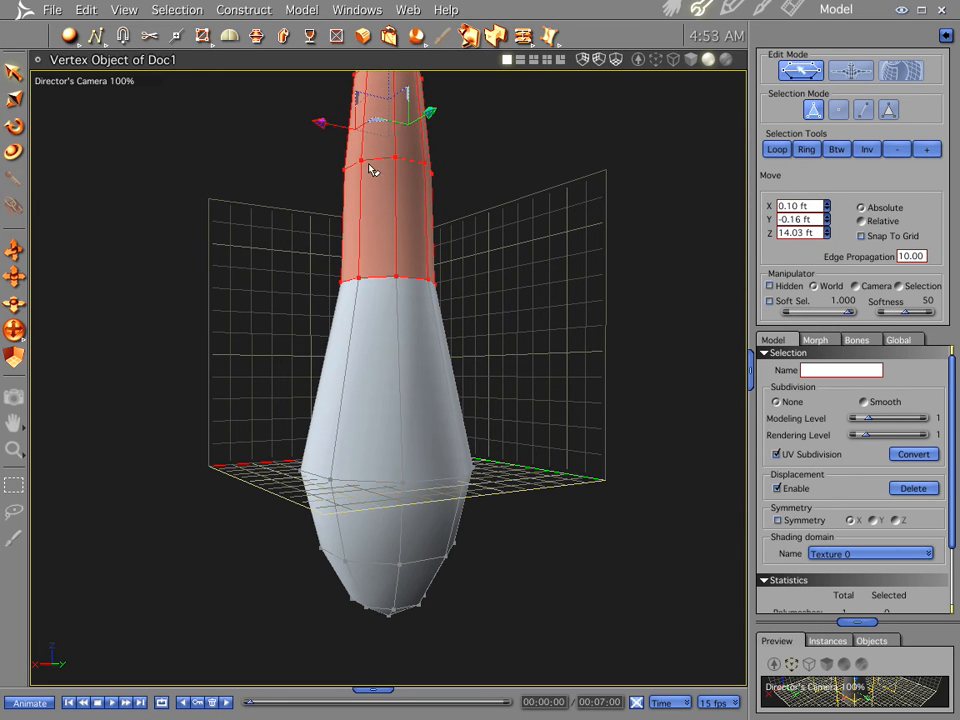
Step: Reopen the vertex object, frame the mesh, and delete the vertex at the spire's tip
left_click(670, 8)
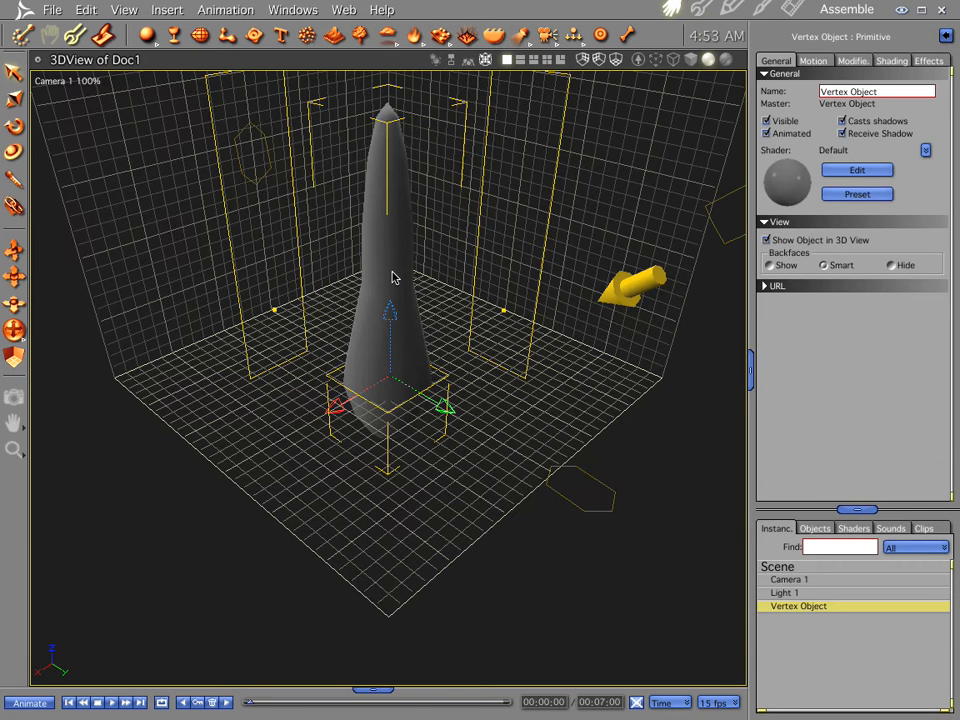
double_click(392, 274)
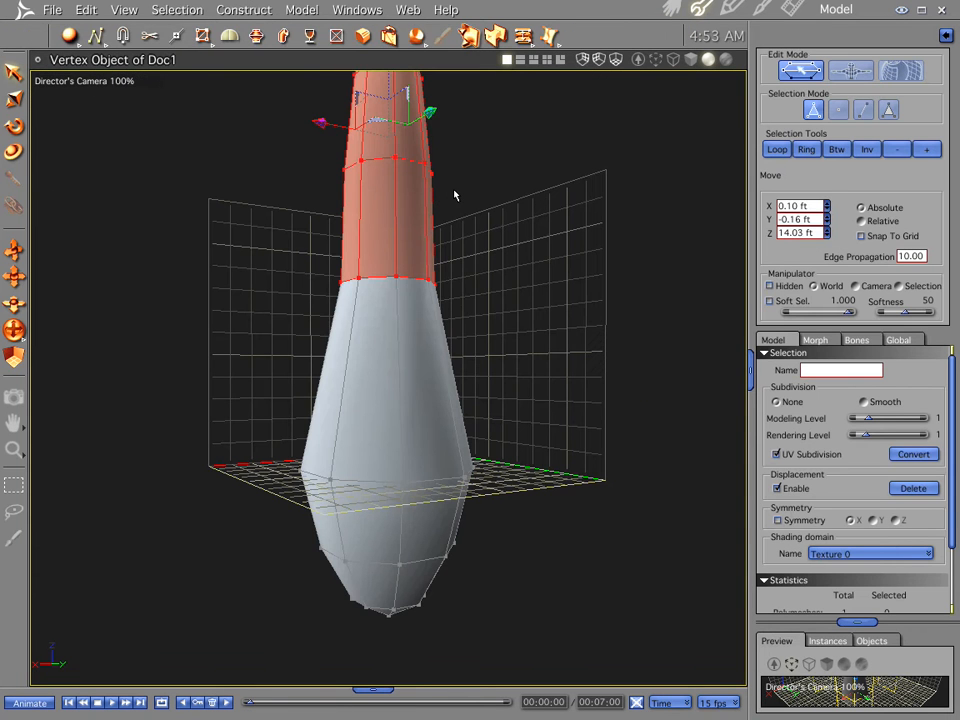
key("ctrl+a")
key("0")
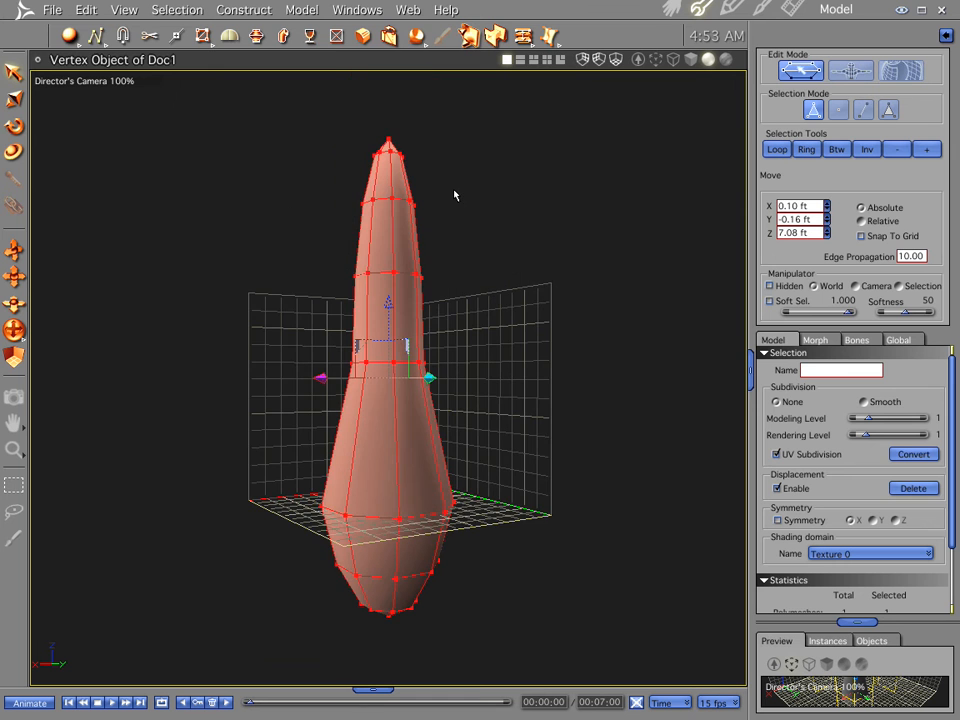
middle_click_drag(471, 195, 479, 283)
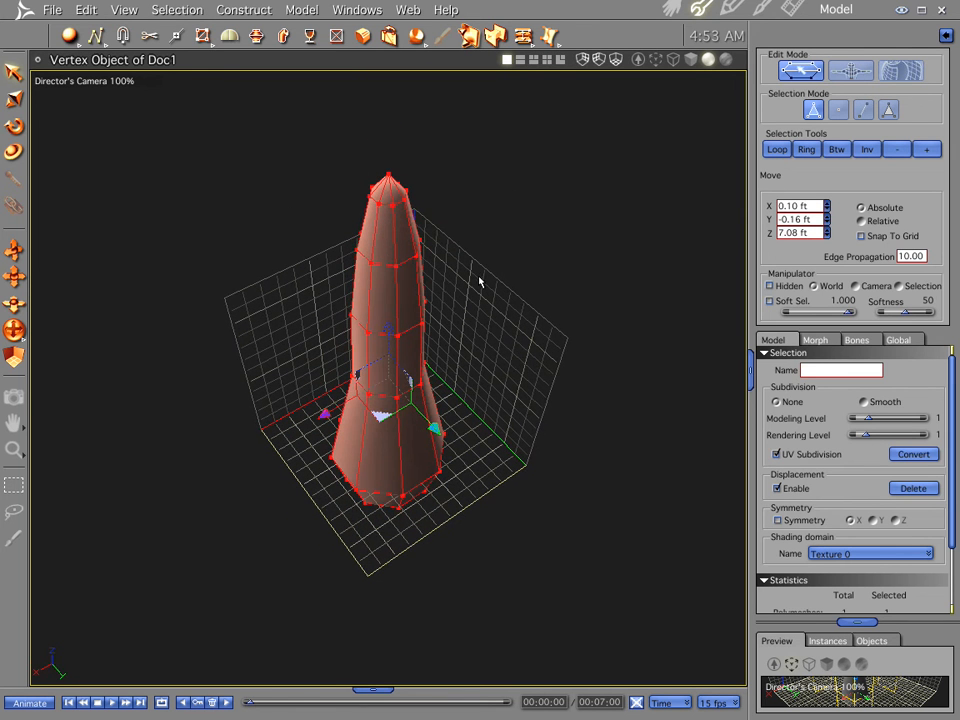
left_click(187, 177)
left_click(390, 180)
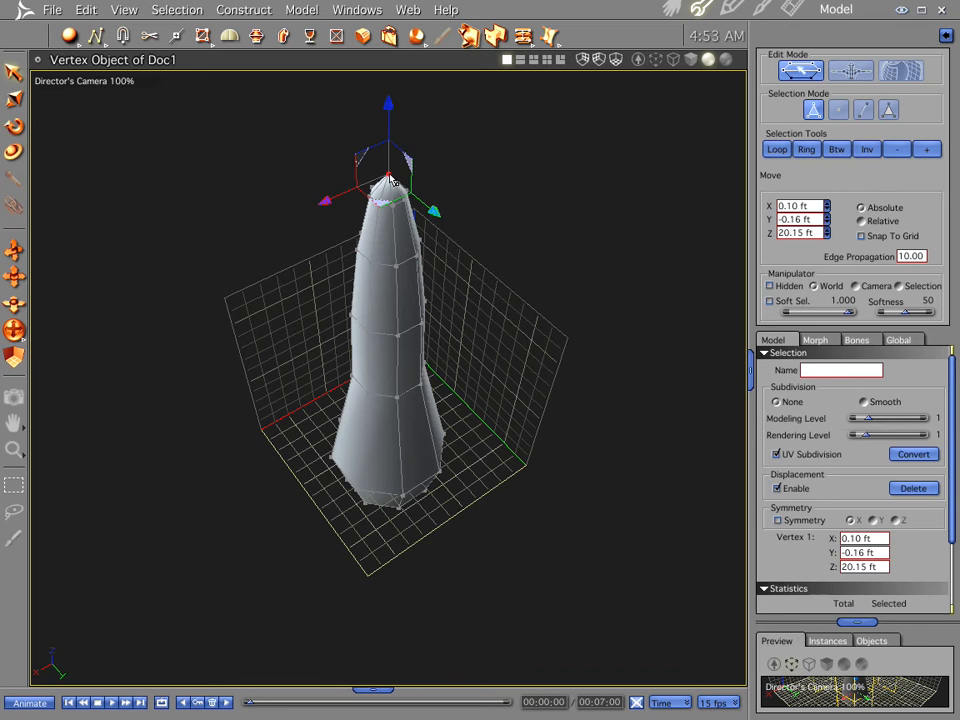
key("Delete")
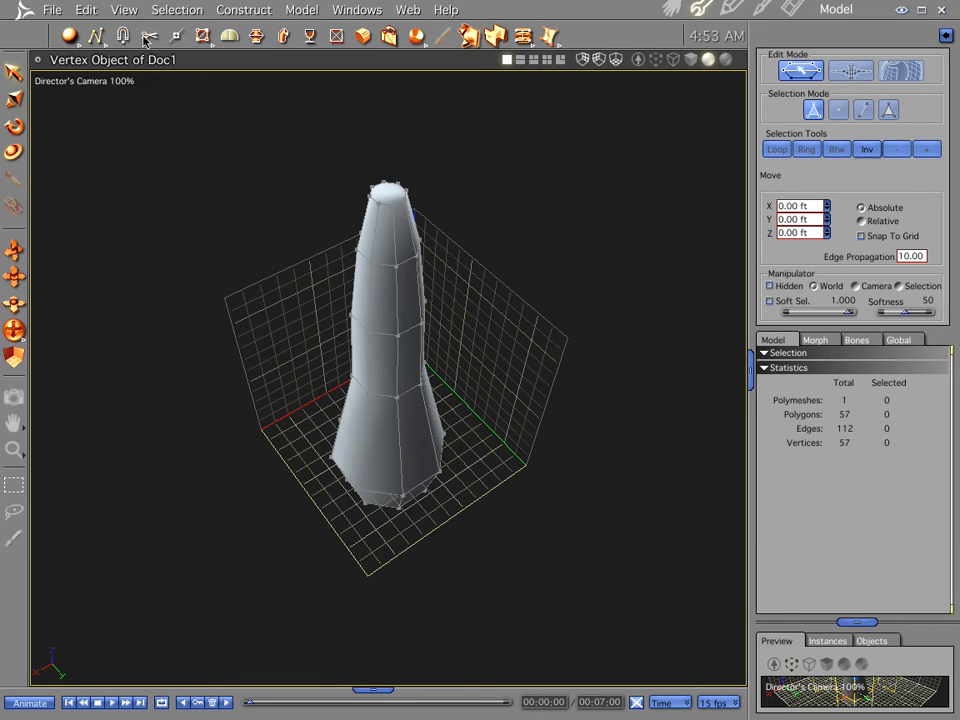
Step: Delete the cap polygon so the spire's top is open, then return to the Assemble room
left_click(150, 37)
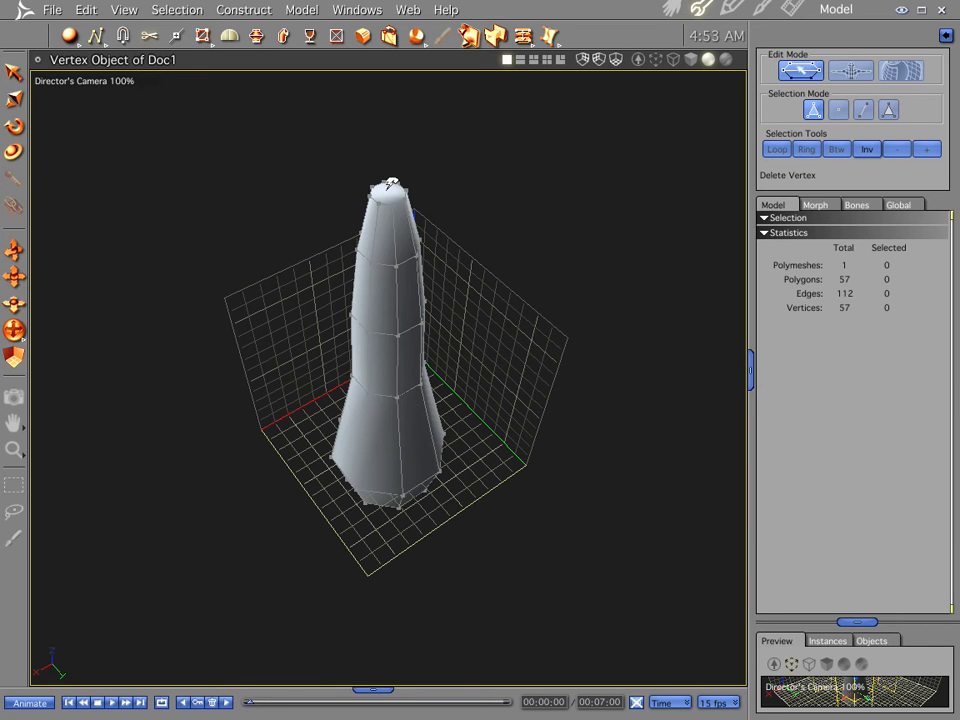
left_click(391, 183)
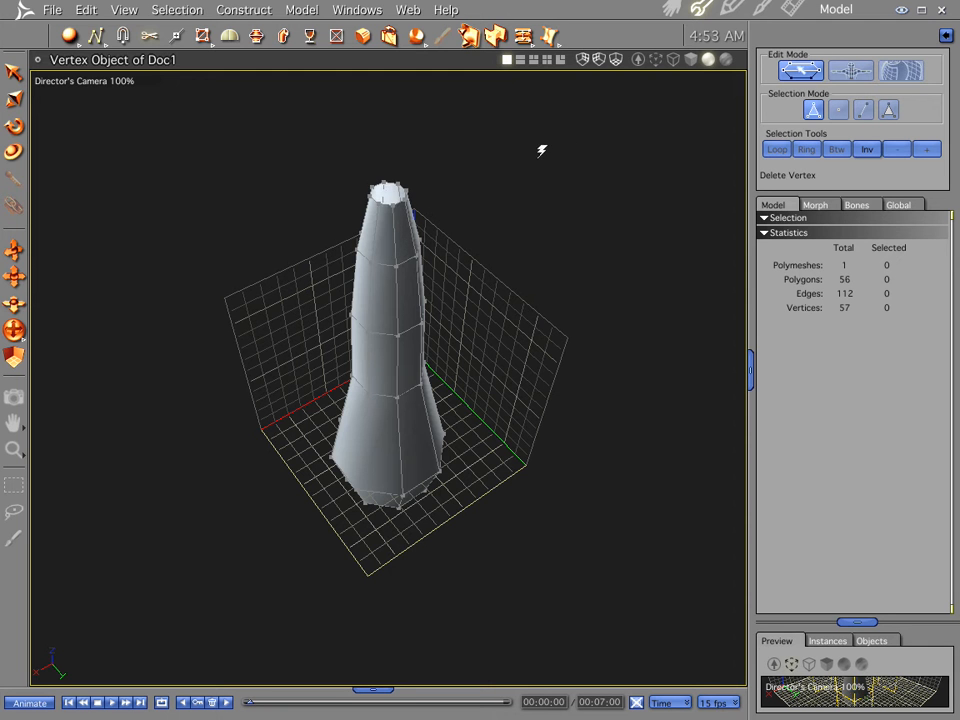
middle_click_drag(540, 158, 536, 74)
left_click(669, 8)
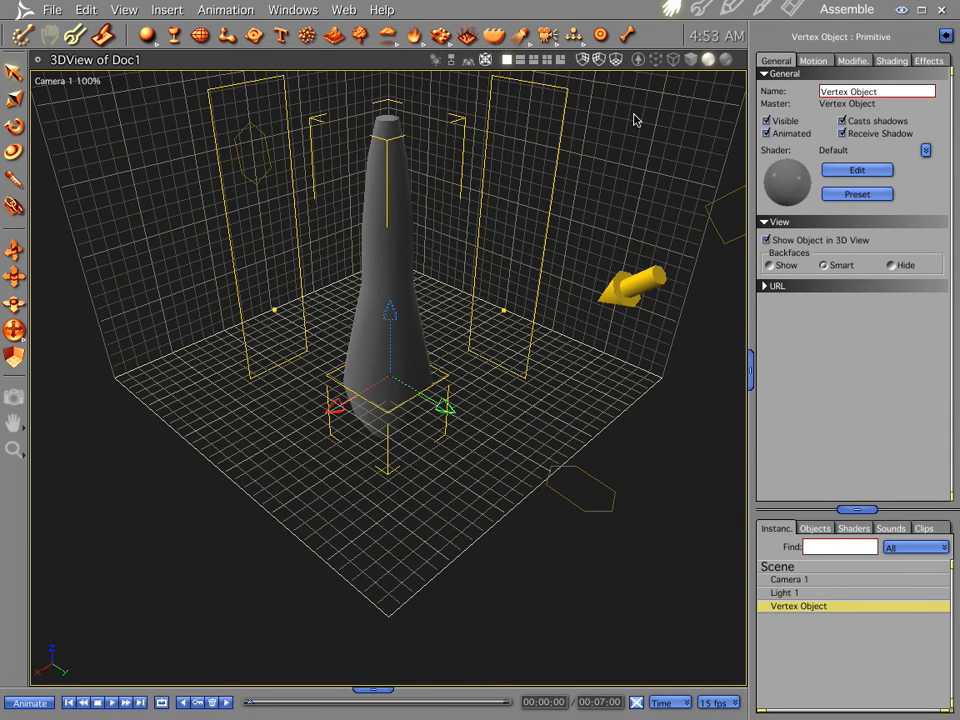
Step: Create a new empty scene and place a Fire primitive in it
key("ctrl+n")
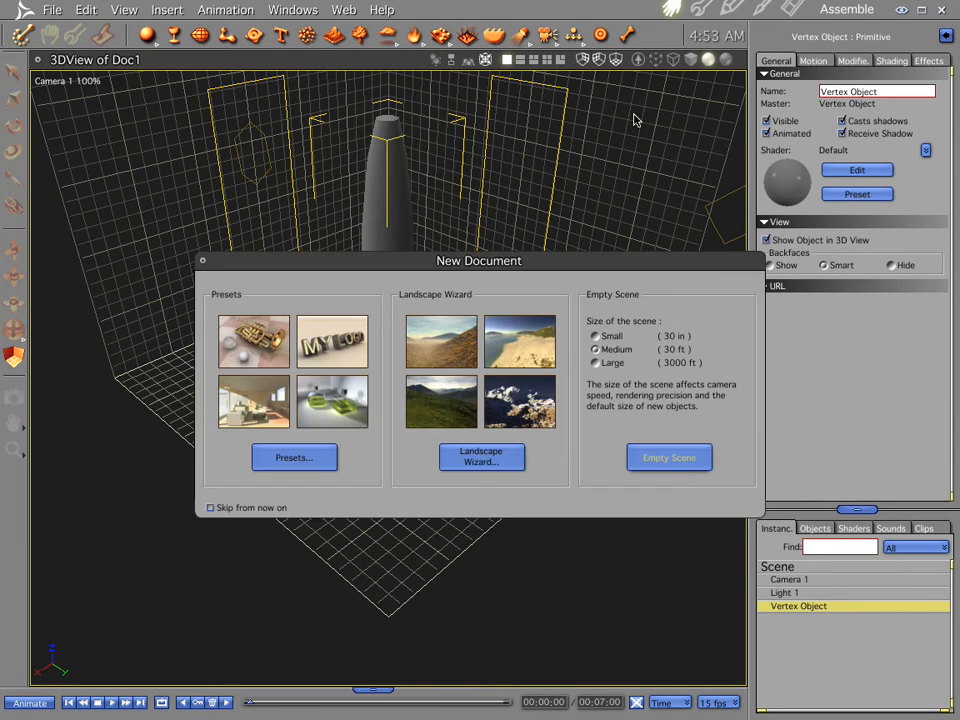
left_click(658, 465)
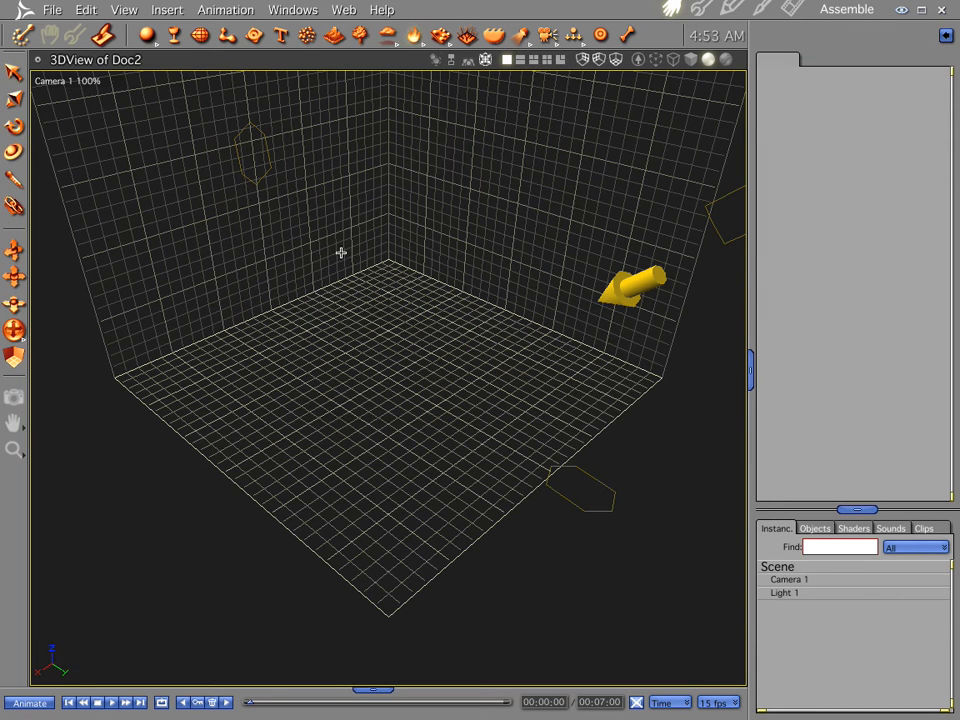
left_click(327, 338)
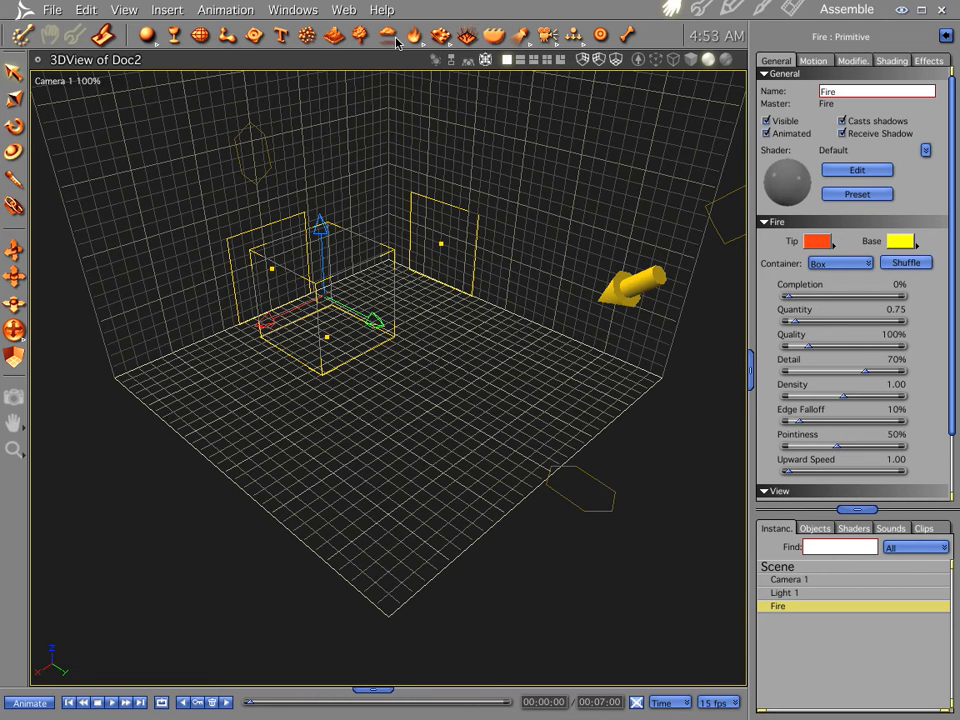
Step: Switch to the Front view and add an Isometric camera to the scene
left_click(93, 80)
left_click(90, 168)
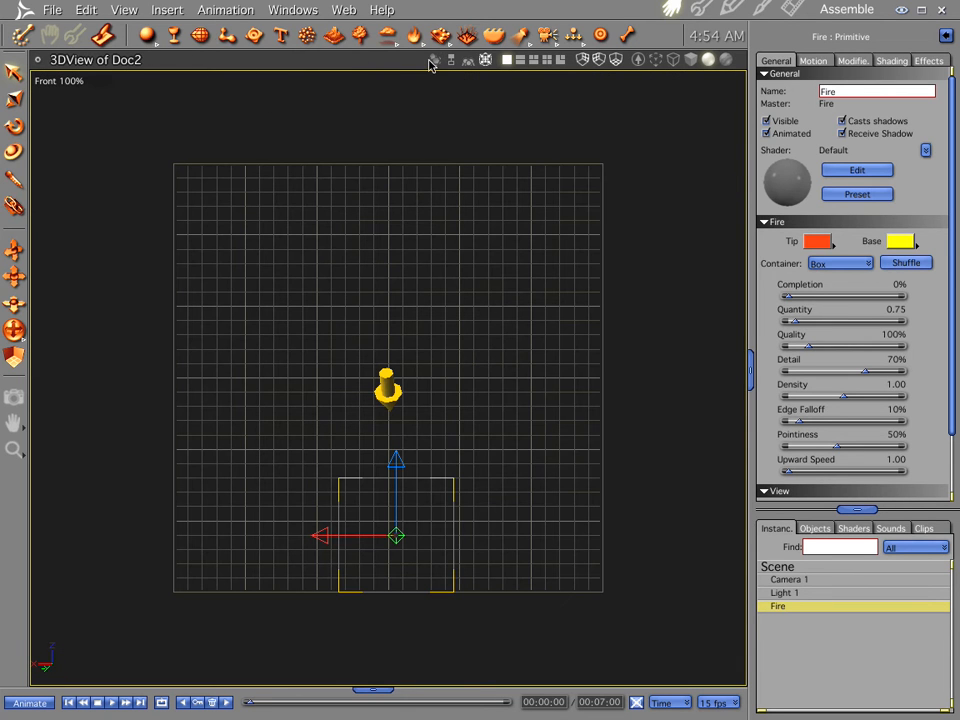
left_click(547, 34)
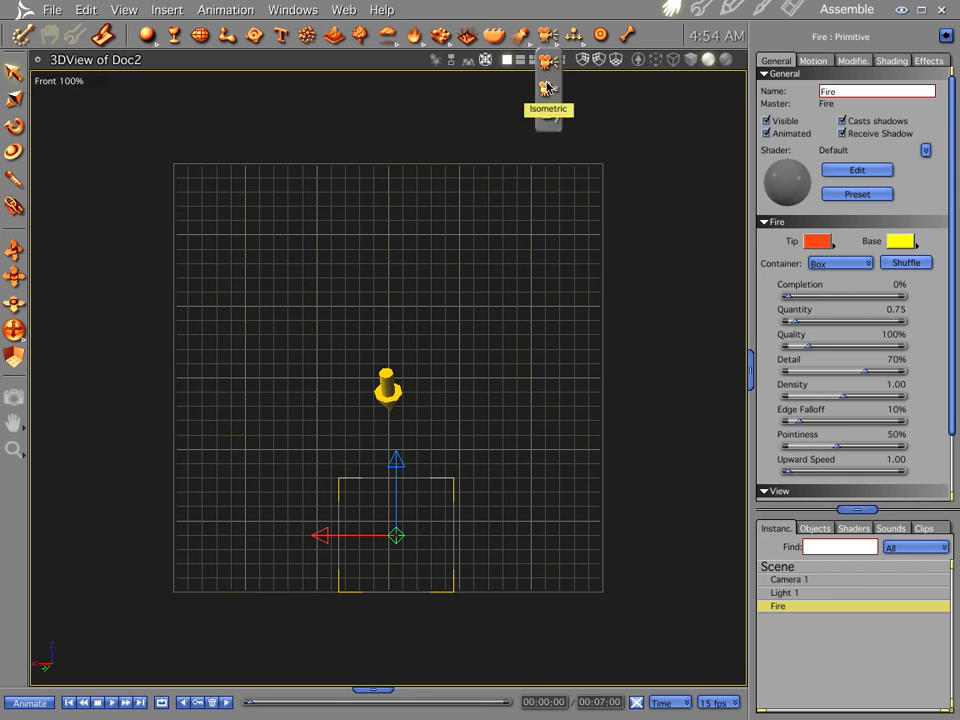
left_click(548, 87)
left_click(410, 567)
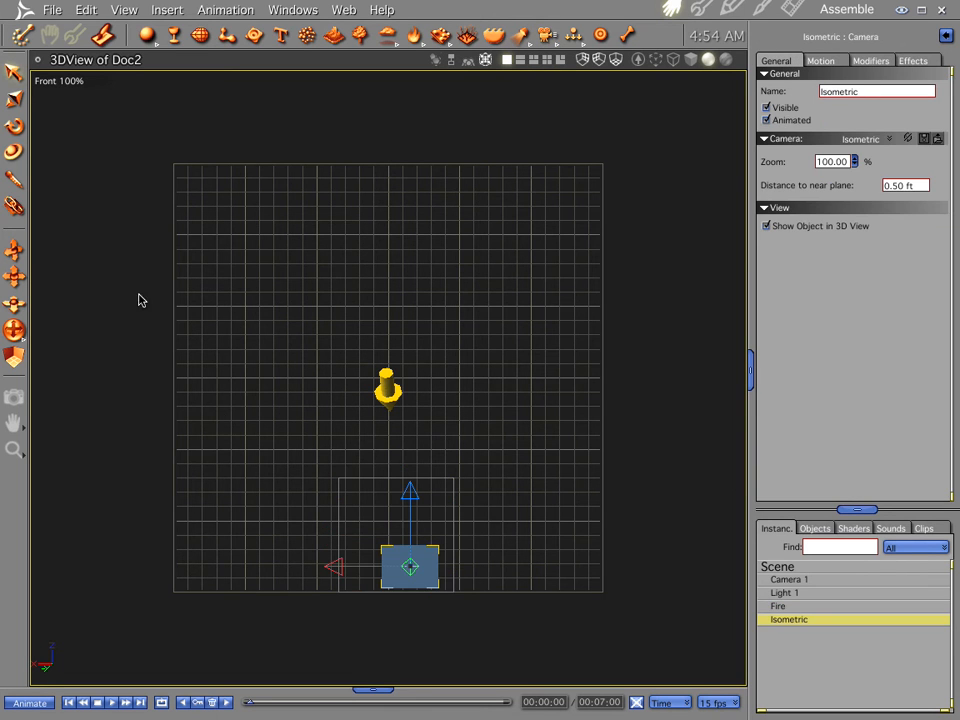
Step: Move the Isometric camera across the floor, look through it, and switch to the Render room
left_click(64, 83)
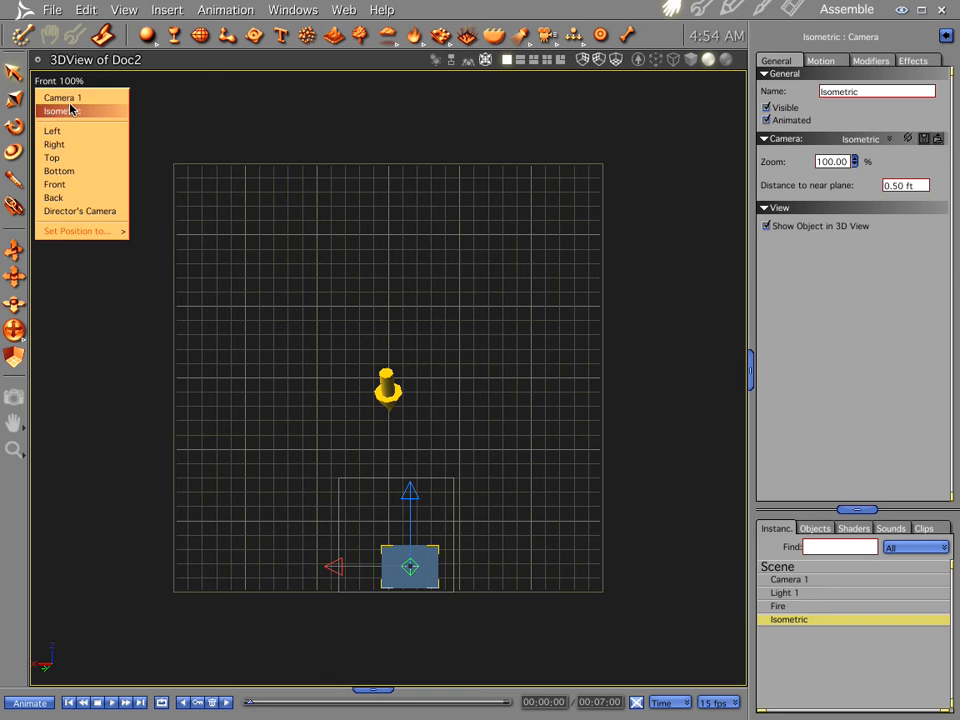
left_click(70, 99)
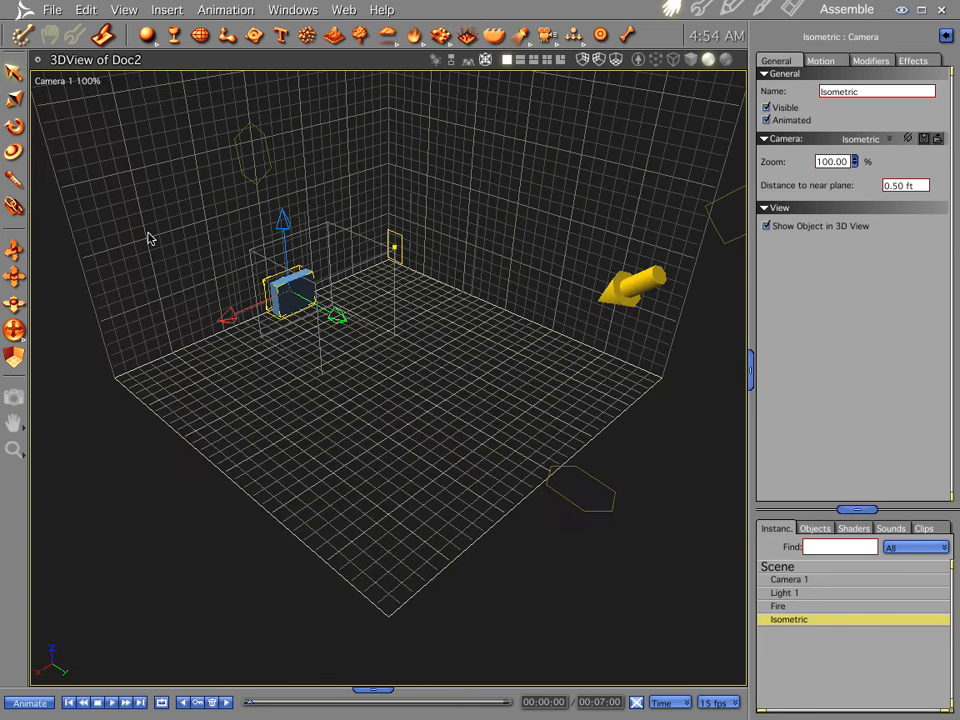
left_click_drag(511, 499, 622, 575)
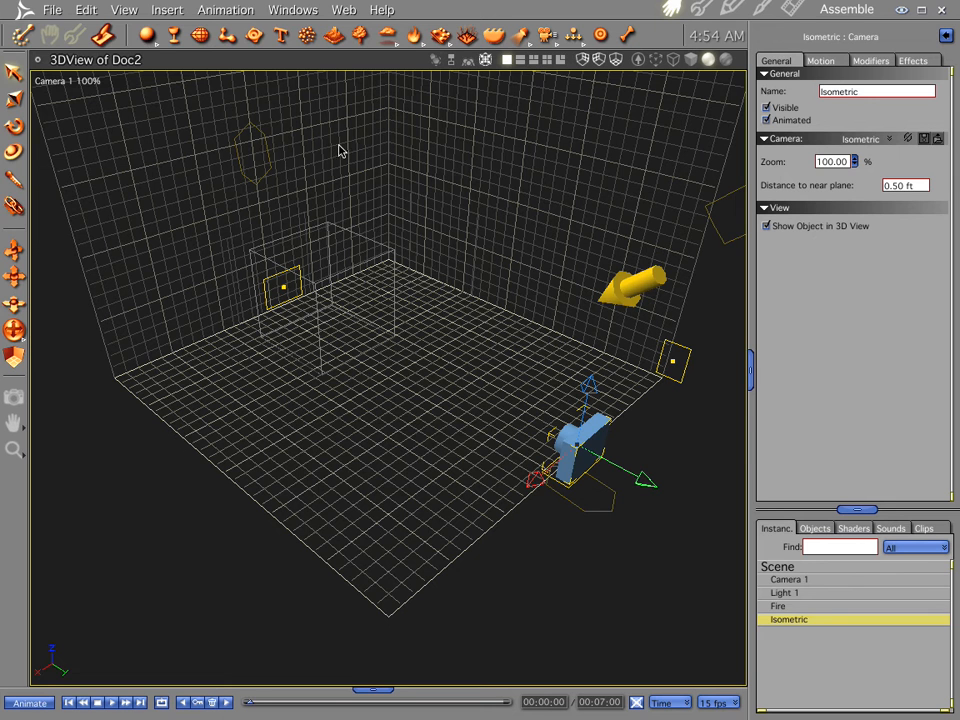
left_click(55, 82)
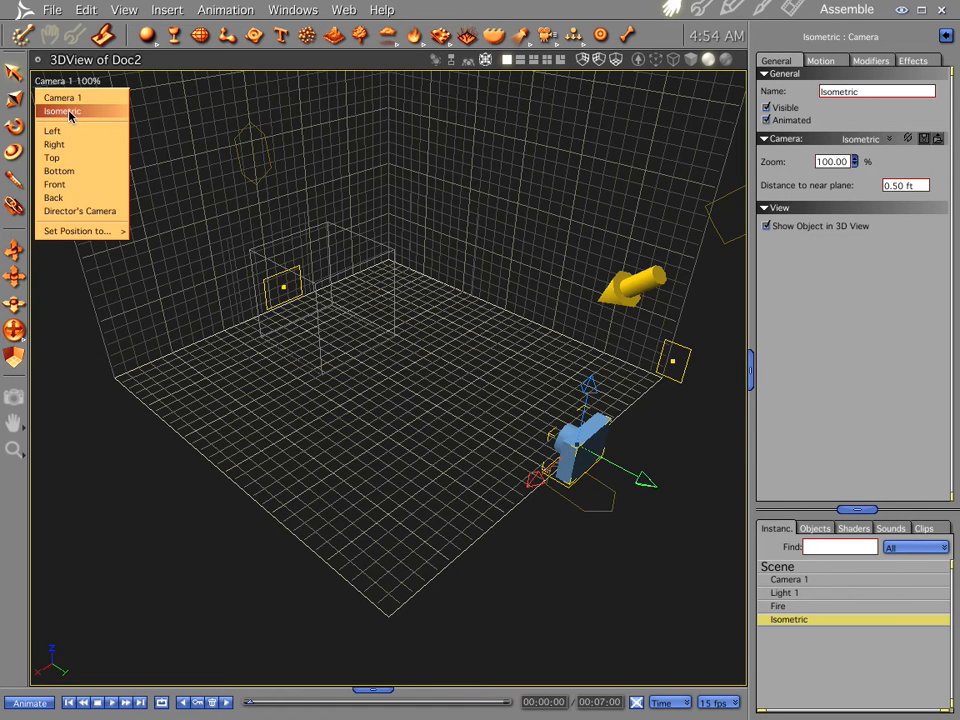
left_click(68, 112)
left_click(793, 10)
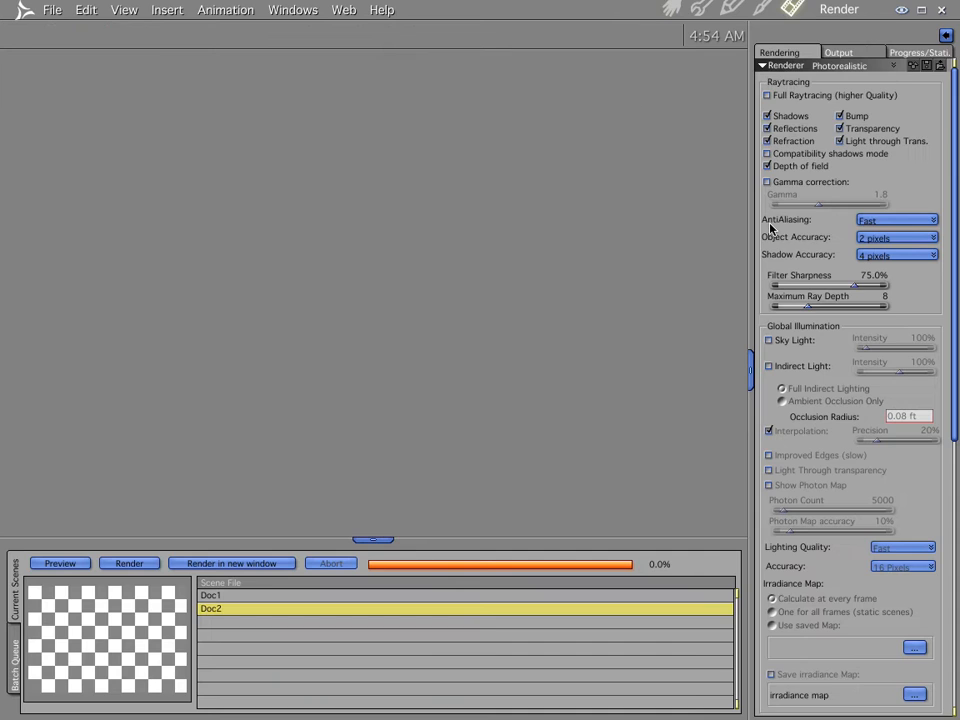
Step: Set the rendering camera to Isometric, render the scene, and return to the Assemble room
left_click(838, 52)
left_click(806, 232)
left_click(814, 259)
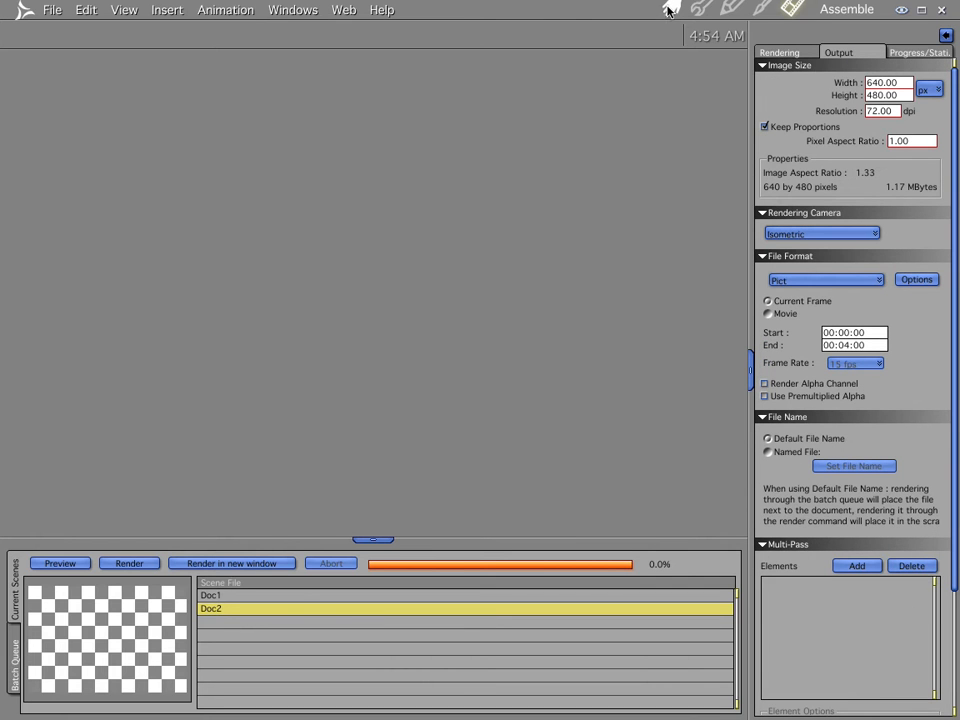
key("super+r")
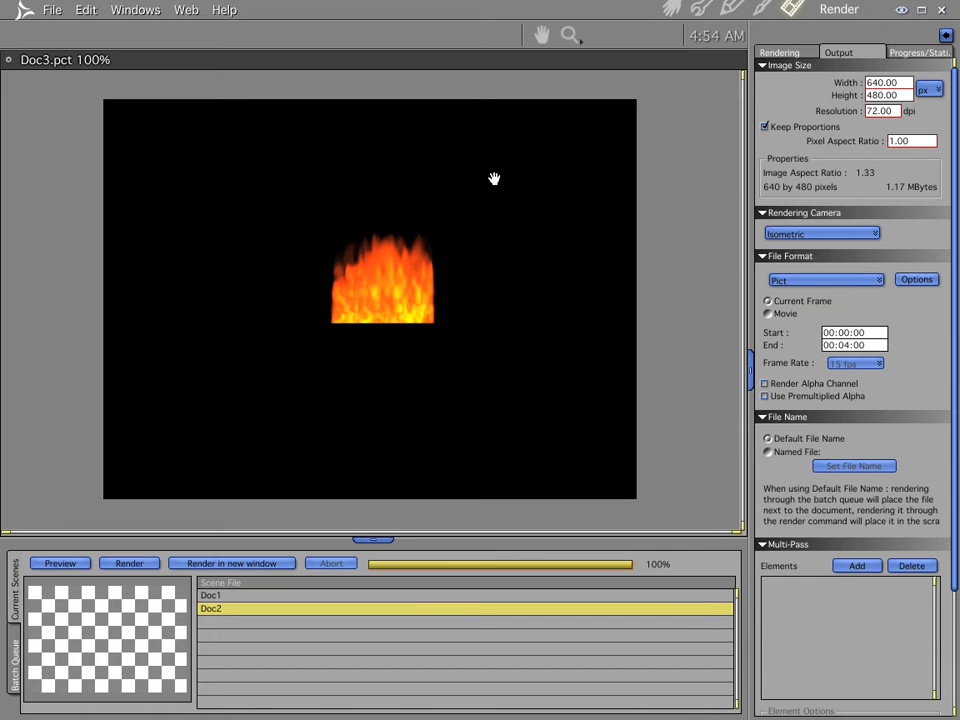
left_click(676, 10)
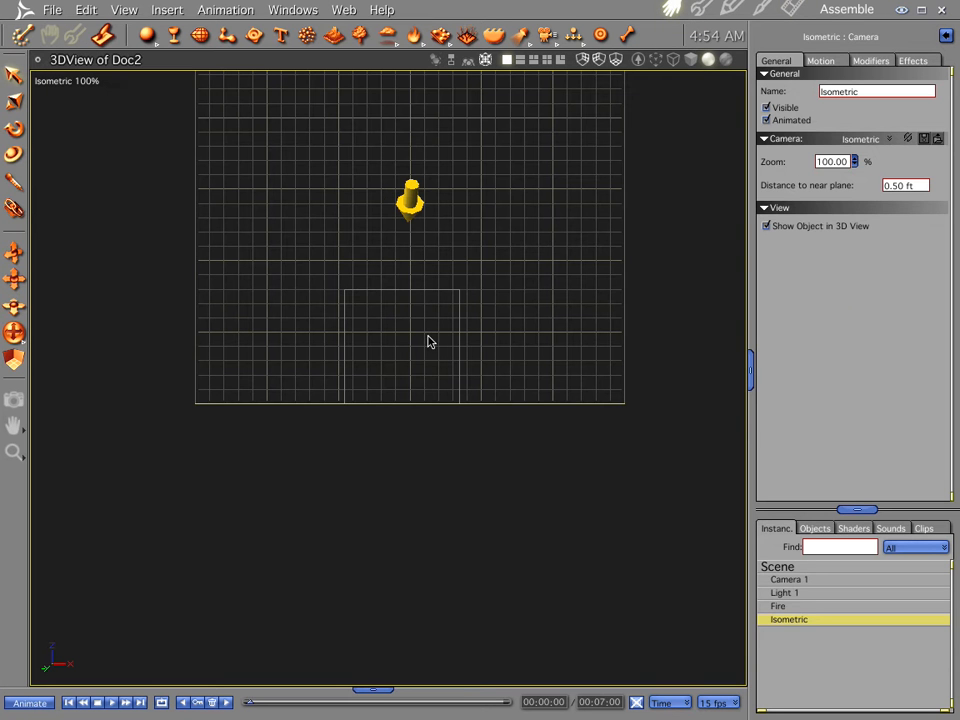
Step: Show the production frame, scale the Fire box taller and wider to fill it, and nudge it left
left_click(427, 341)
key("super+alt+f")
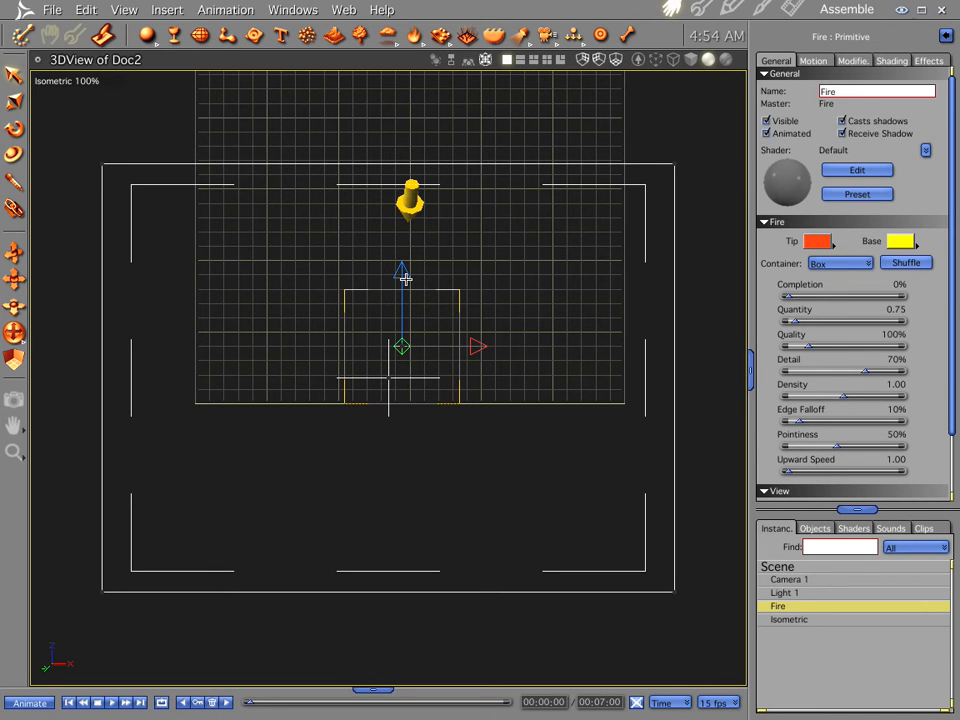
key("s")
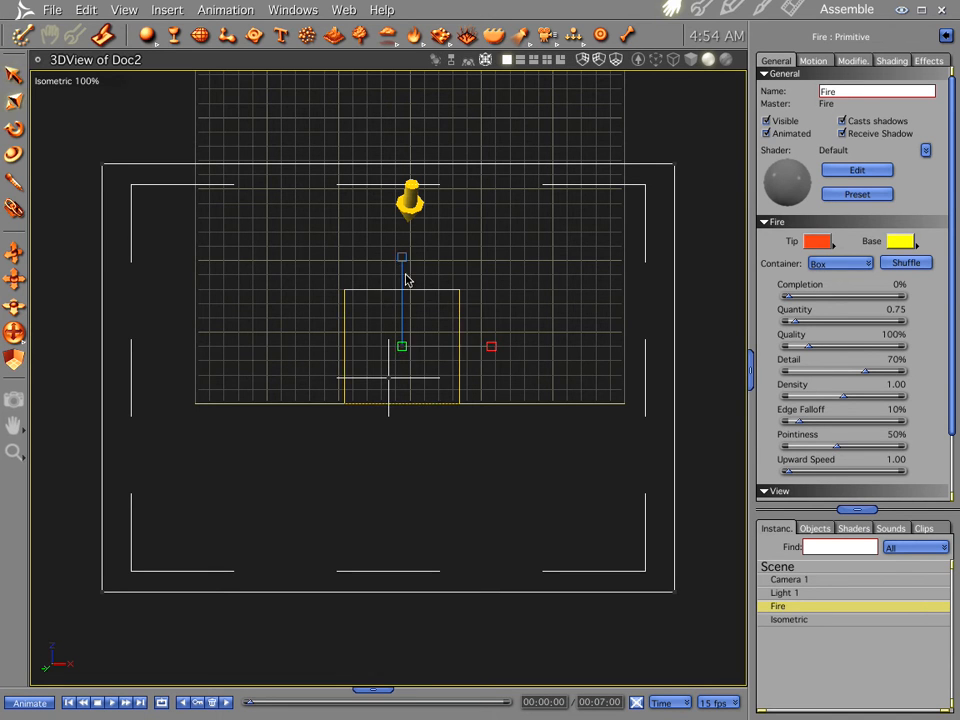
left_click_drag(401, 258, 396, 48)
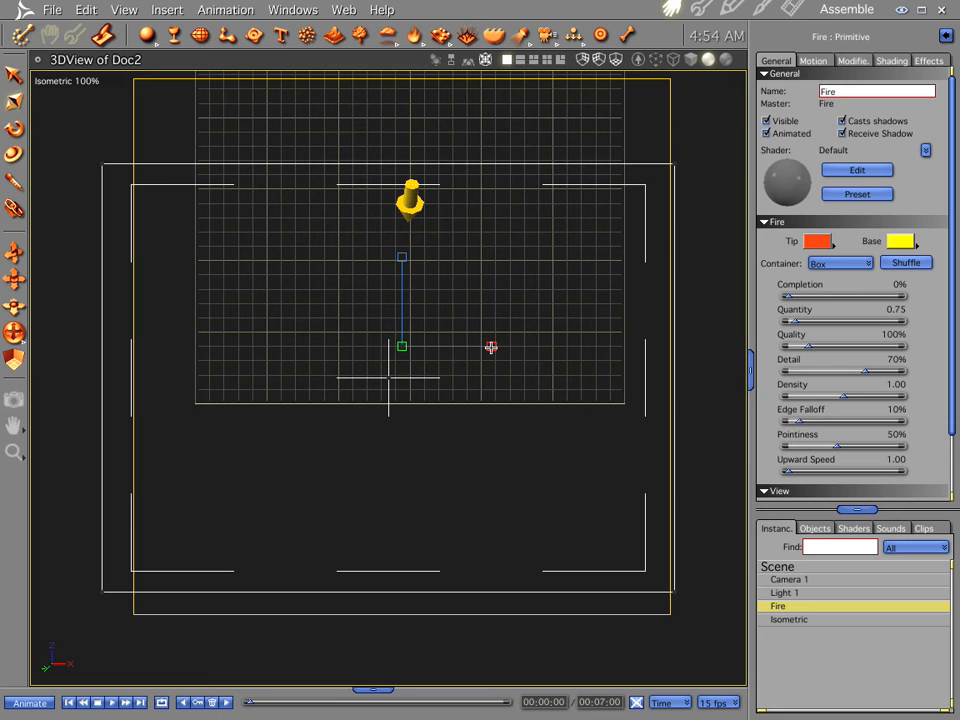
left_click_drag(493, 347, 549, 338)
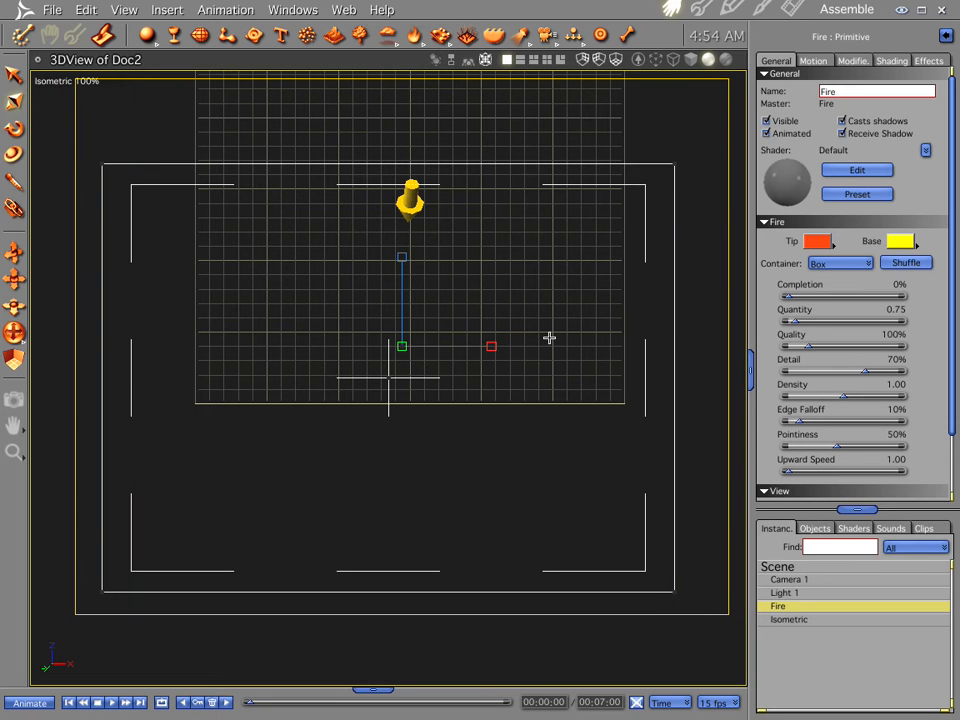
key("t")
left_click_drag(473, 344, 465, 342)
Step: Render the enlarged fire filling the frame, then go back to the Assemble room
key("ctrl+r")
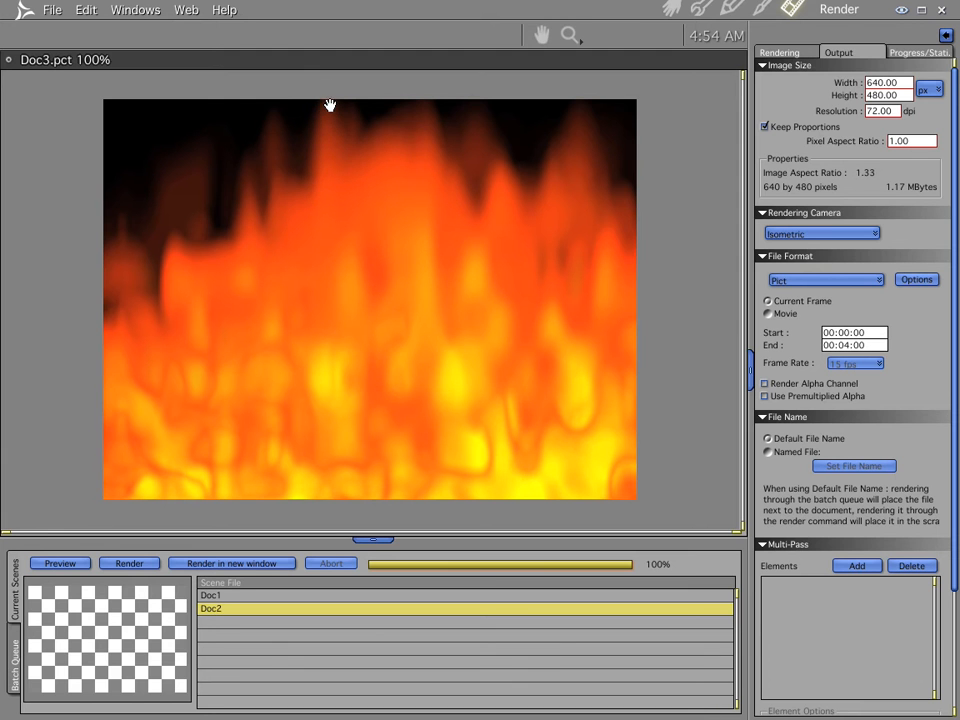
left_click(670, 10)
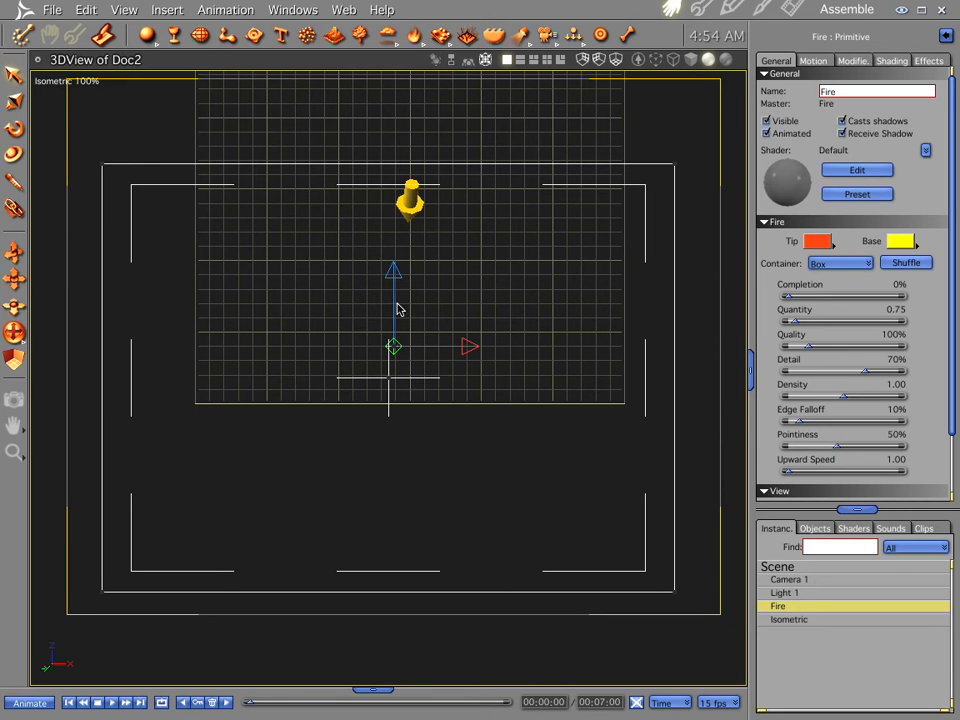
Step: Scale the Fire box slightly shorter vertically and render it again
key("s")
mouse_move(393, 259)
left_mouse_down()
mouse_move(392, 285)
mouse_move(392, 273)
left_mouse_up()
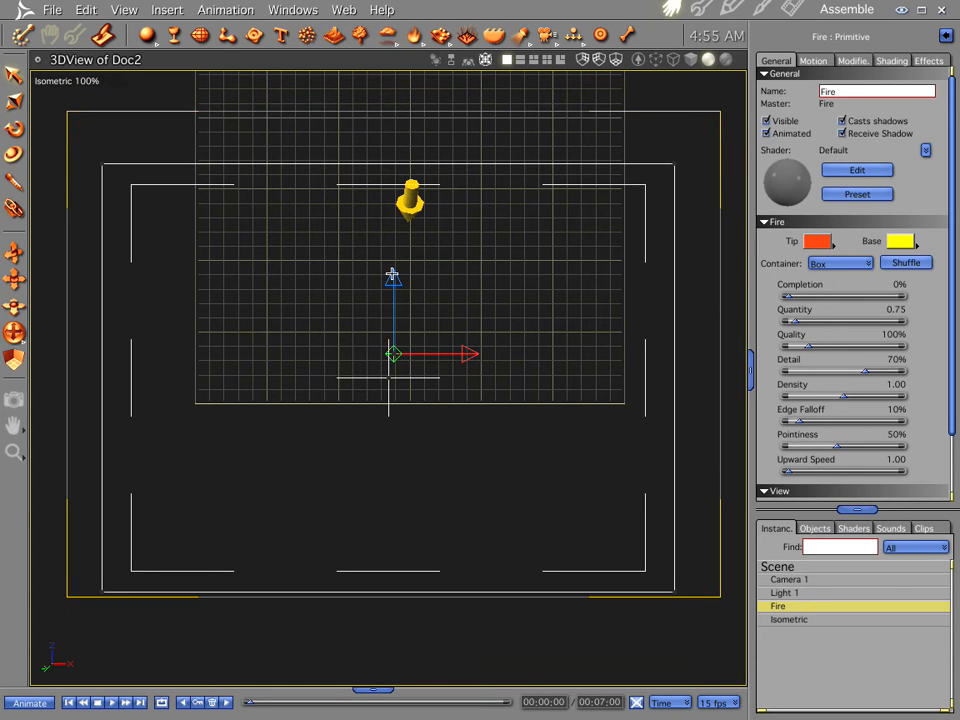
key("ctrl+r")
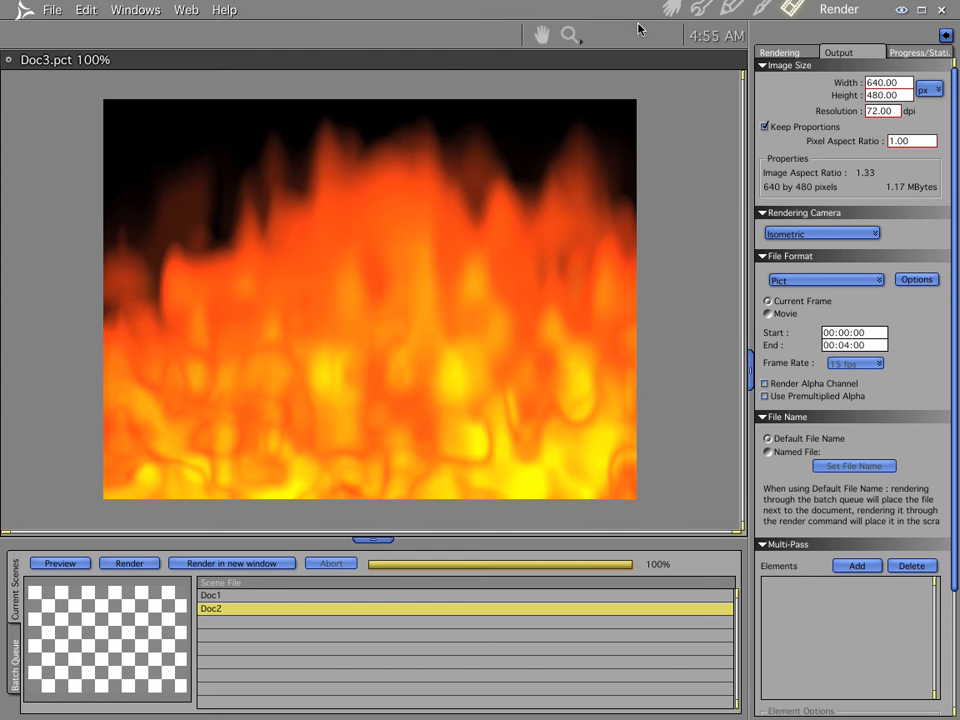
Step: Leave the finished render and return to Doc2's Isometric 3D view in the Assemble room
left_click(668, 8)
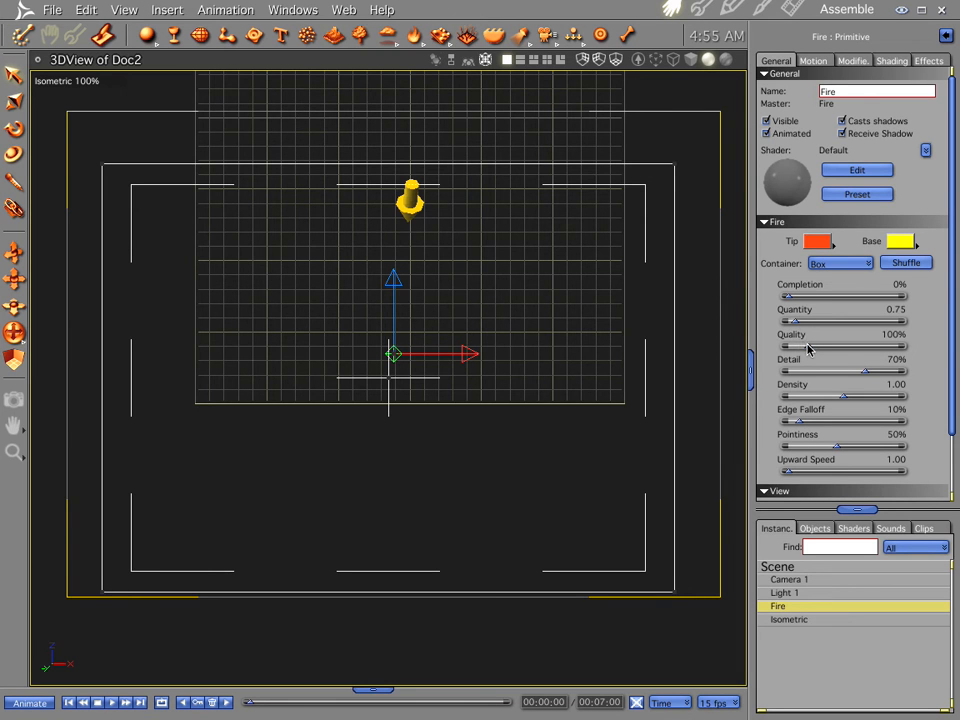
Step: Set Fire Quality 500%, Detail 100%, Density 0.52, Edge Falloff 29%, Pointiness 33%, then render
left_click_drag(808, 347, 935, 364)
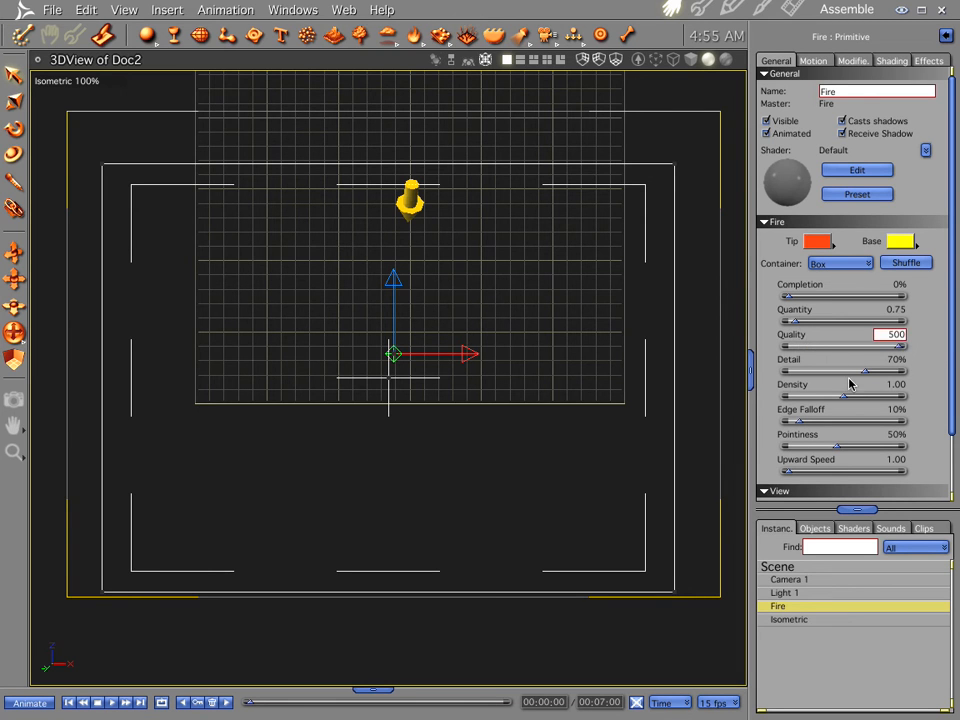
left_click_drag(866, 372, 910, 374)
left_click_drag(840, 398, 818, 449)
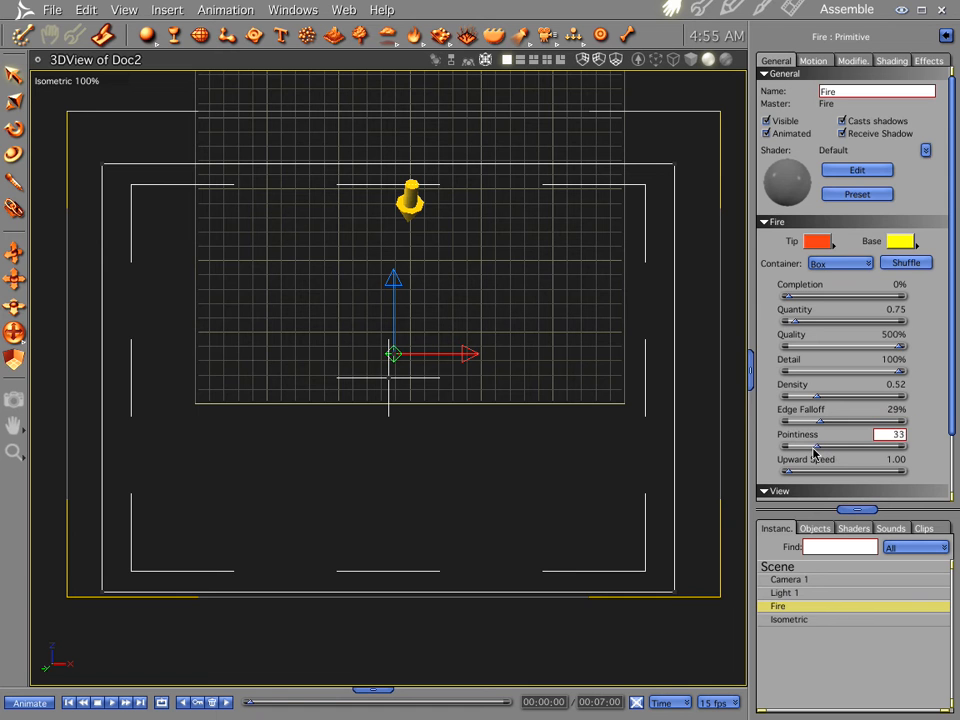
key("ctrl+r")
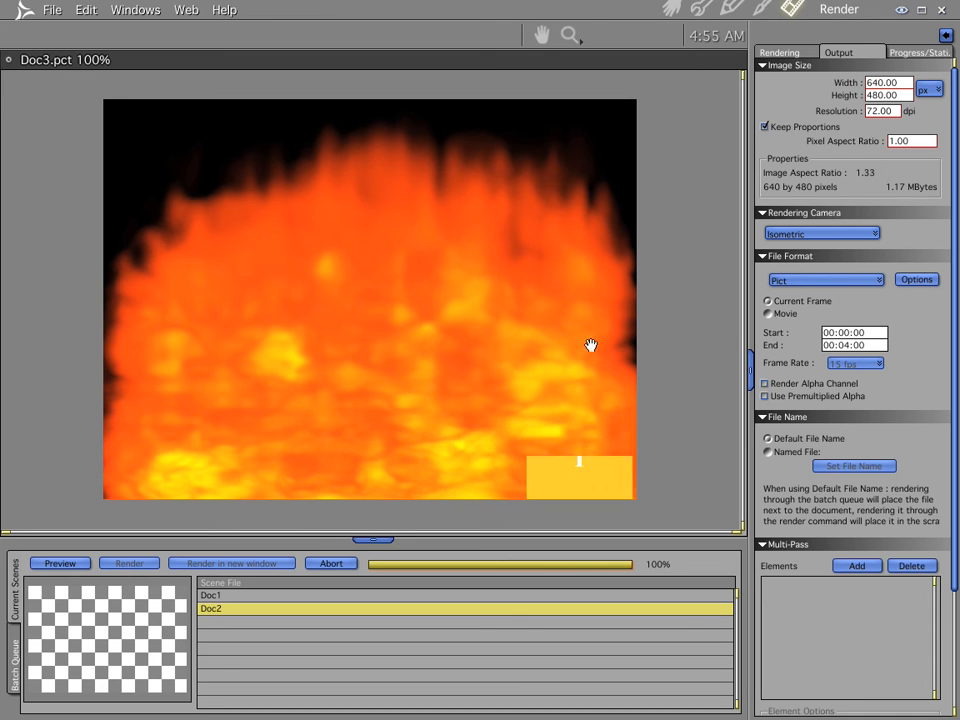
Step: Drop the fire's Edge Falloff to 0%, start a render, then abort it to return to the scene
left_click(670, 9)
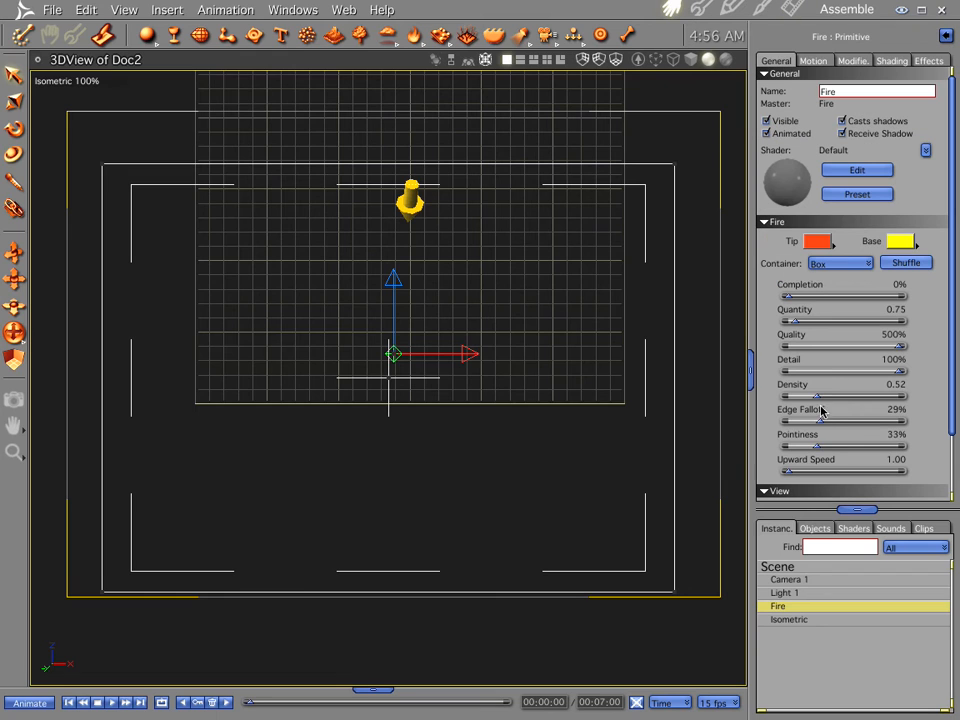
left_click_drag(820, 418, 777, 427)
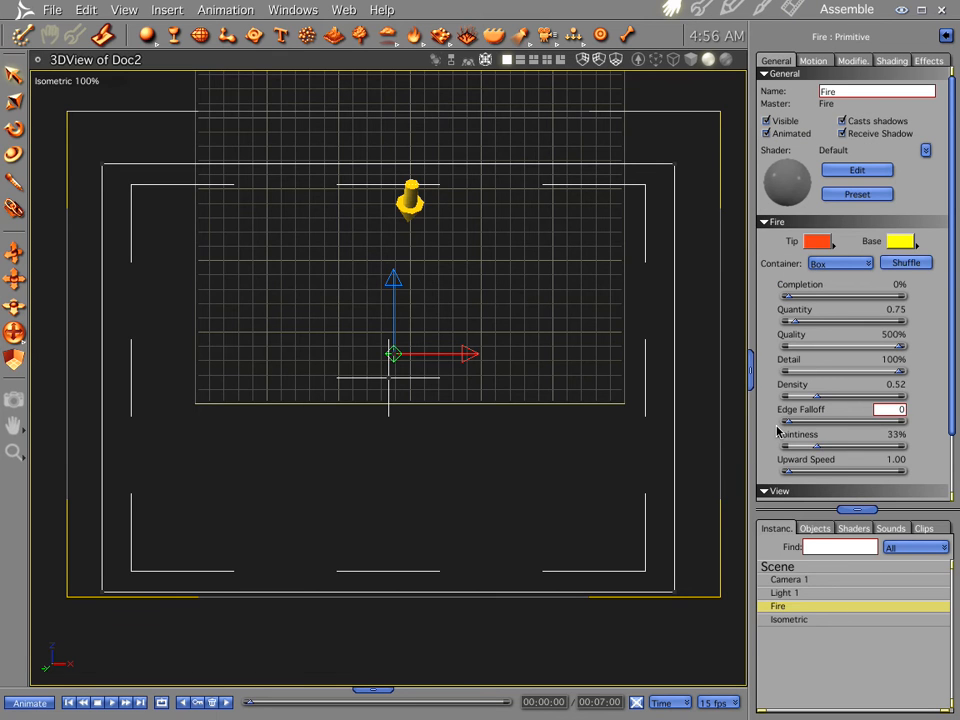
key("ctrl+r")
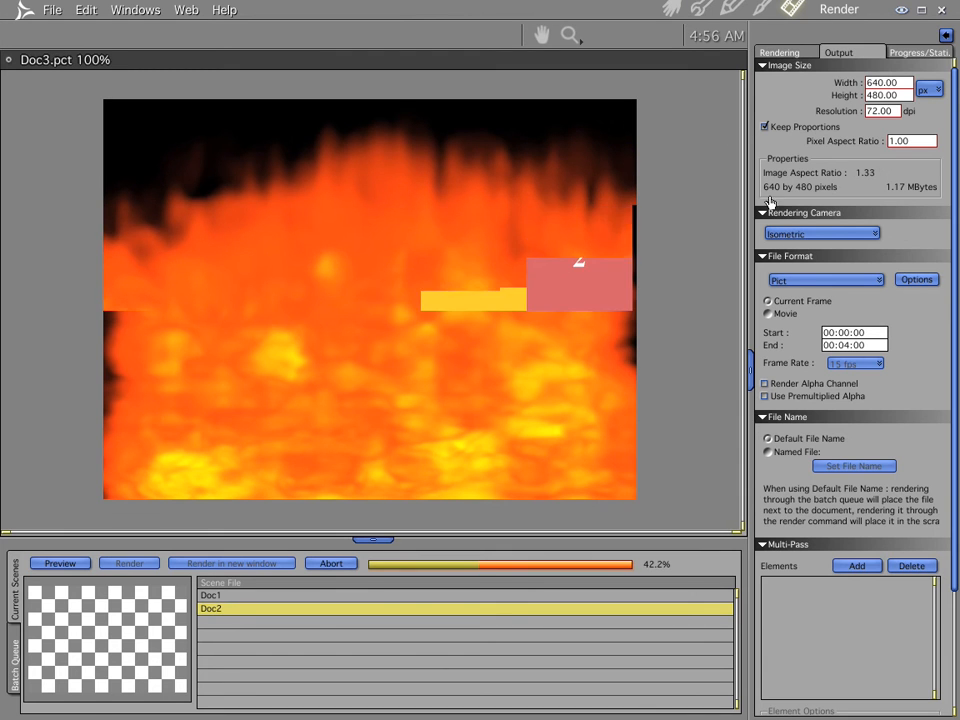
left_click(669, 8)
left_click(507, 415)
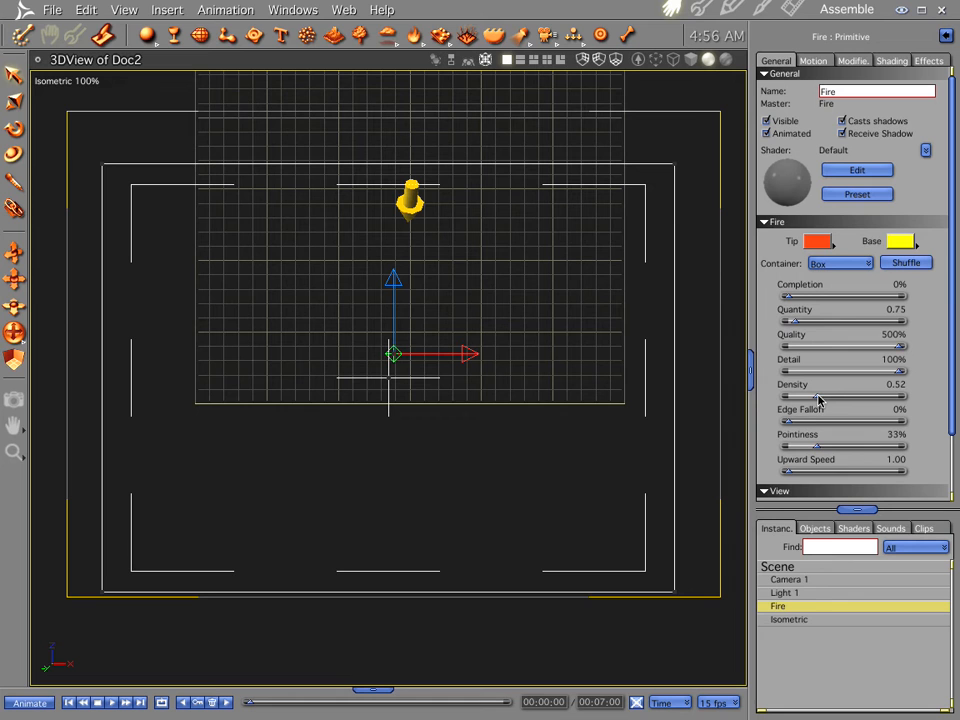
Step: Set Density 0.24, Edge Falloff 52%, Pointiness 42%, Quantity 2.80, and render the taller flames
left_click_drag(785, 422, 805, 401)
left_click_drag(819, 446, 834, 447)
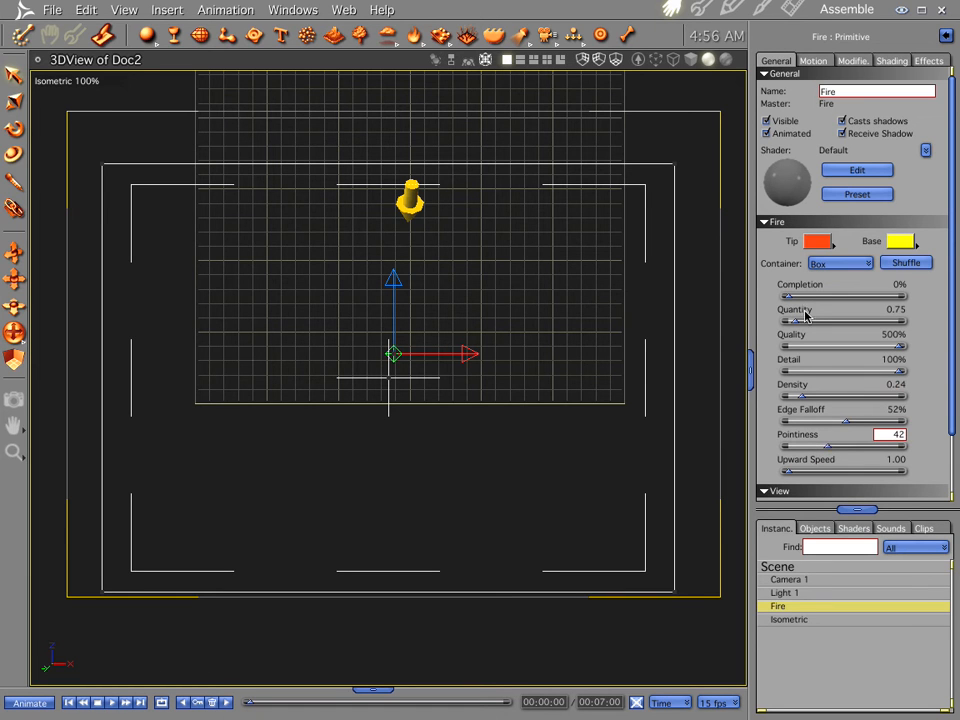
left_click_drag(800, 325, 816, 323)
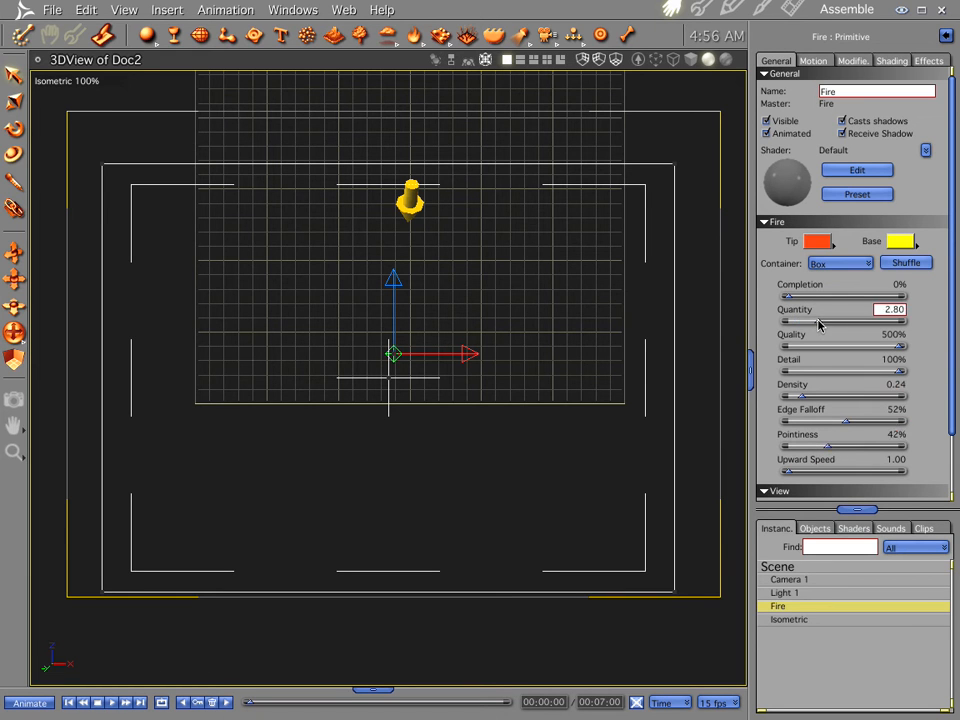
key("super+r")
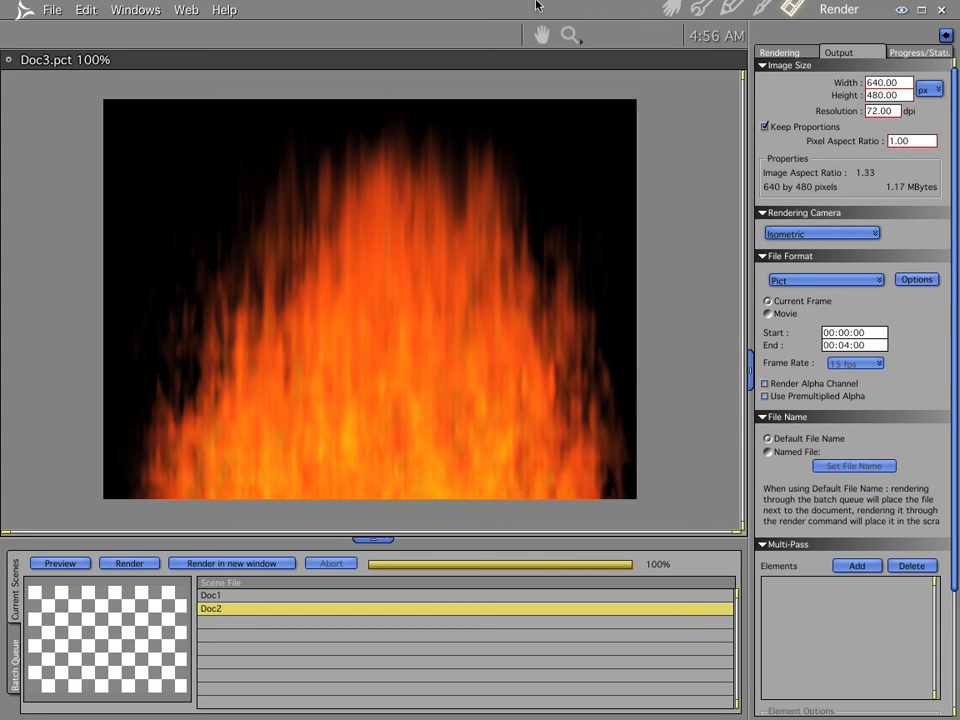
Step: Re-render the fire twice at 640x480 as Doc3.pct, returning to the scene between renders
left_click(672, 8)
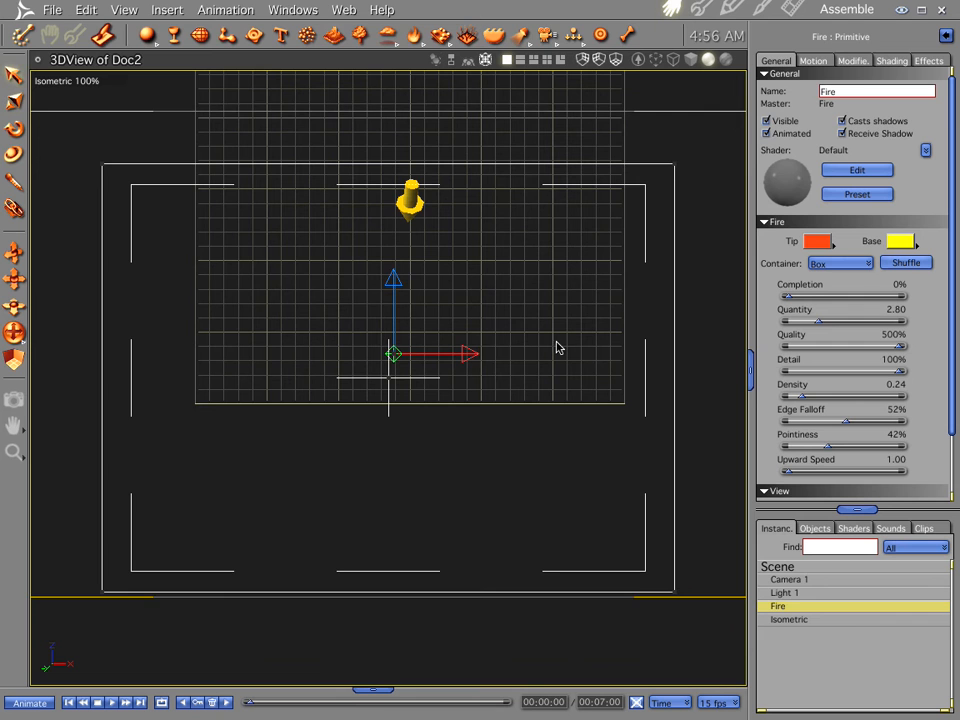
key("ctrl+r")
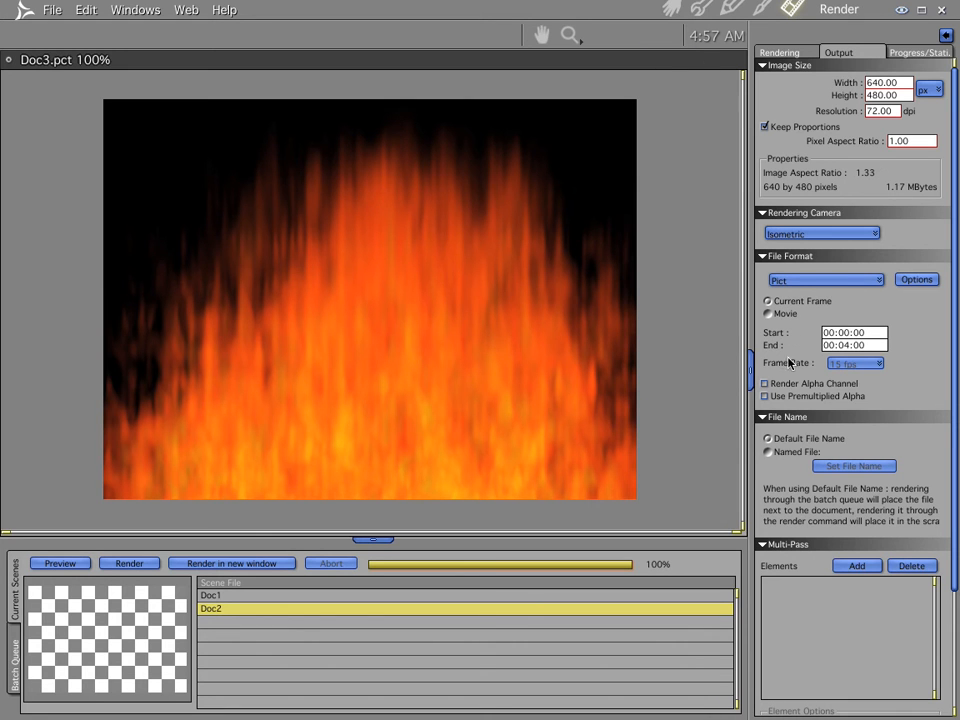
left_click(671, 8)
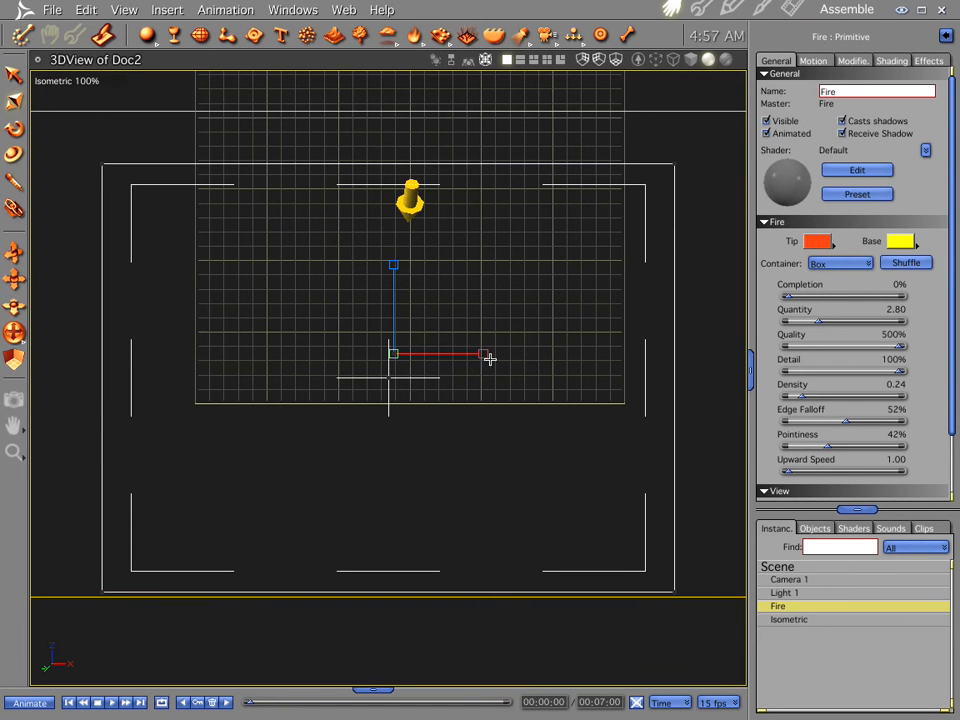
key("ctrl+r")
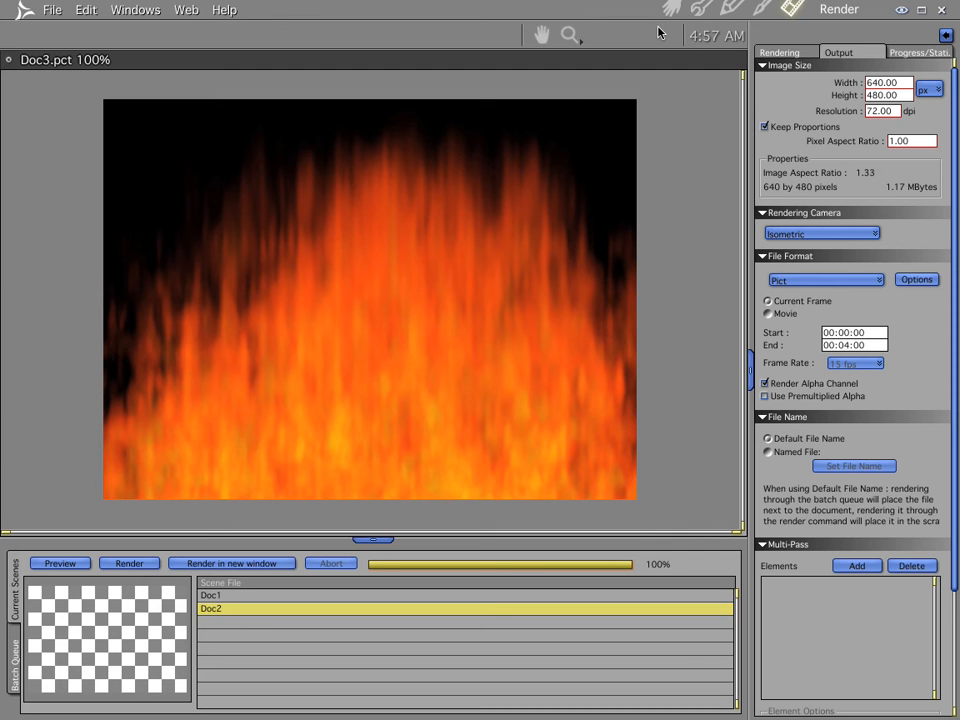
Step: Save the fire render as fireball.pct, accepting the default compression settings
left_click(46, 9)
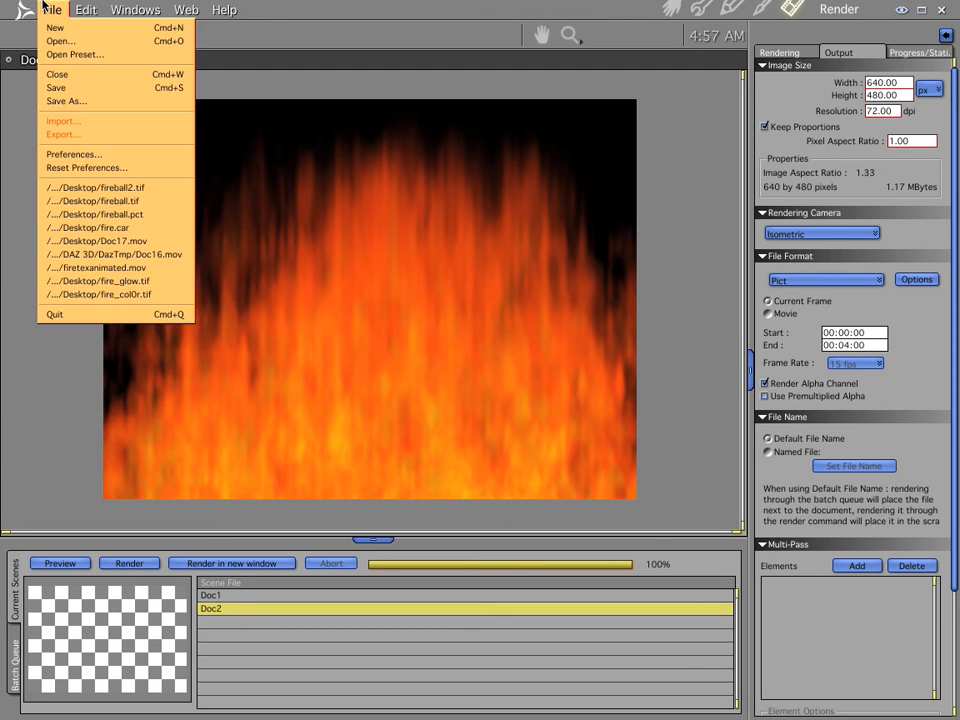
left_click(92, 100)
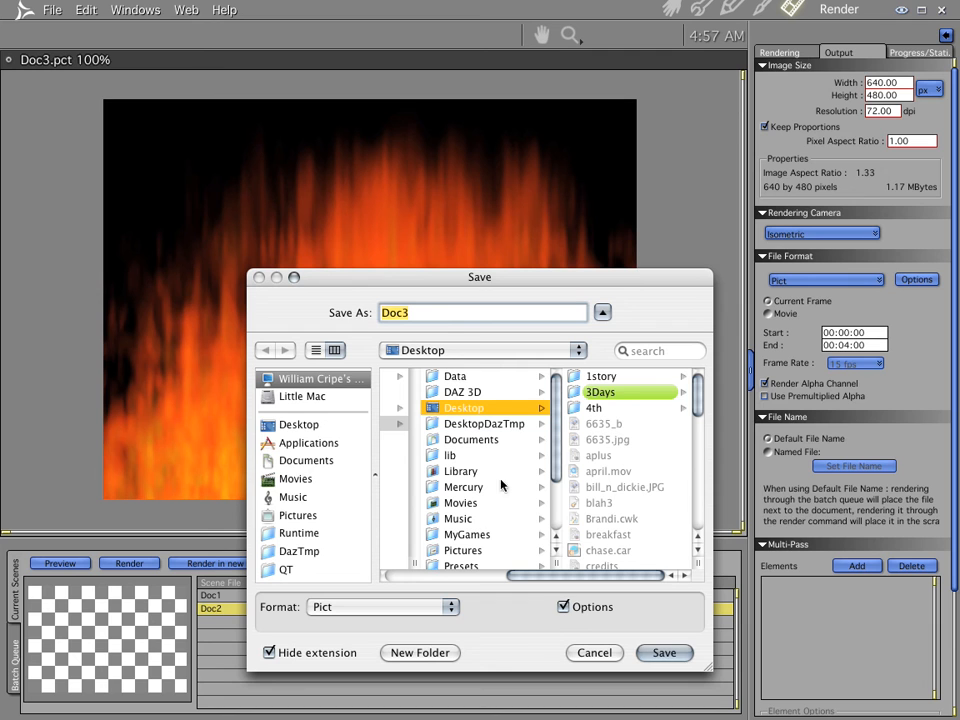
type("fireball")
key("Return")
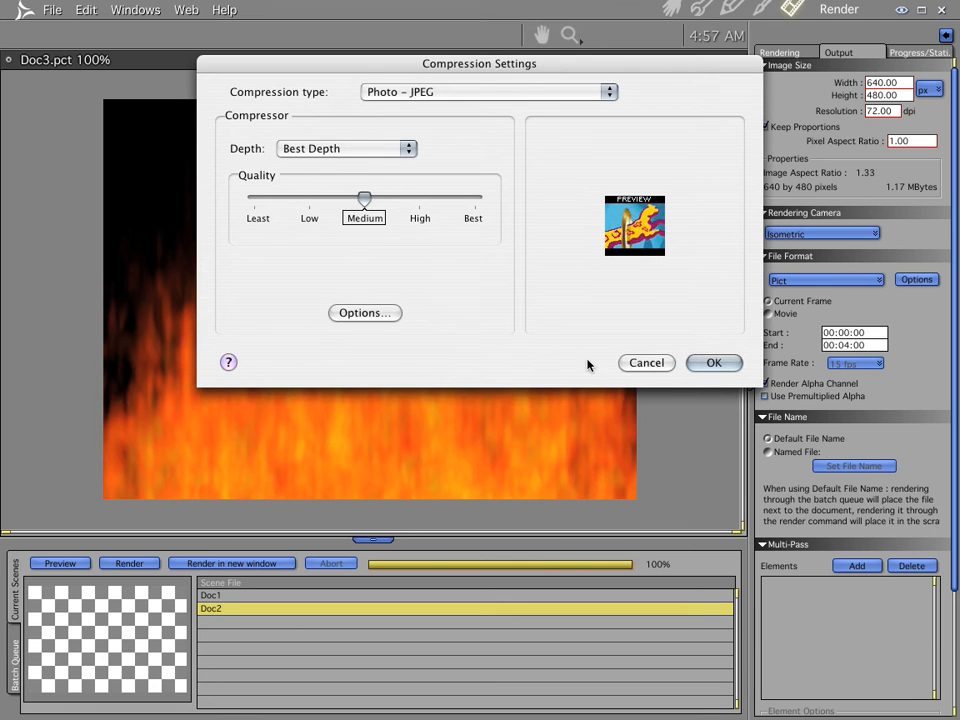
key("Return")
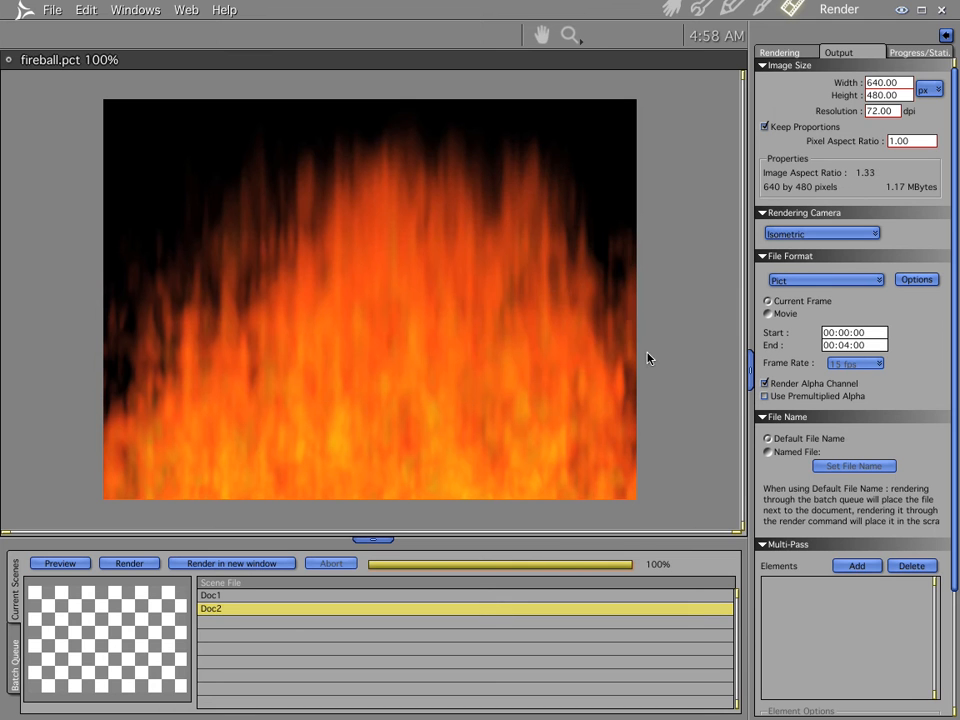
Step: Switch the output file format to Tiff and render the fire again
left_click(817, 281)
left_click(793, 296)
key("ctrl+r")
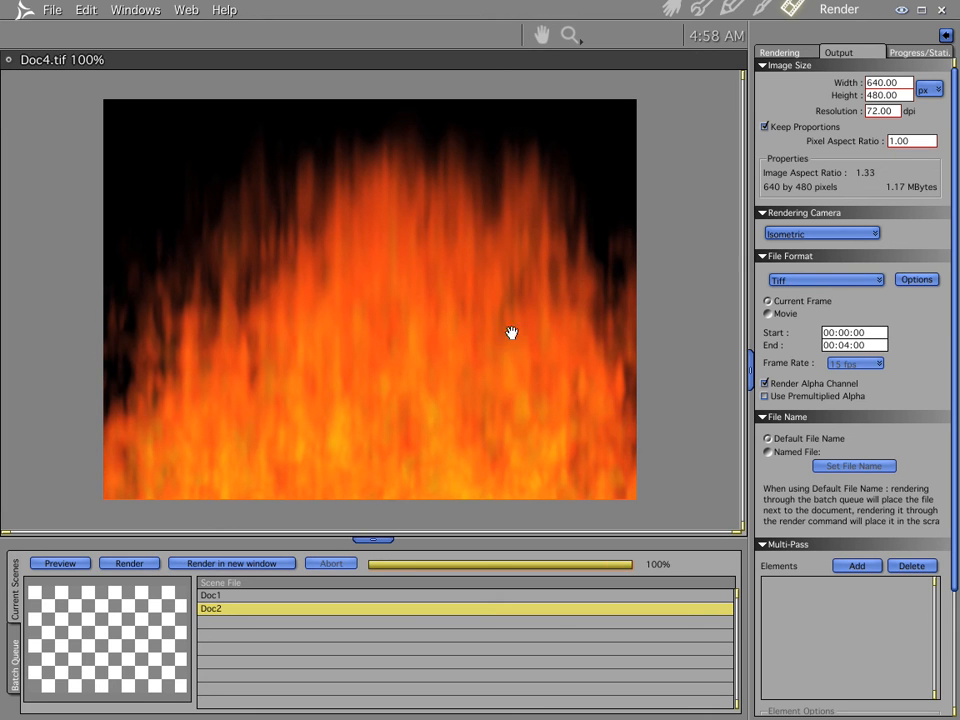
Step: Save the TIFF render as fireball.tif, then open the Fire Tip colour picker in Doc2's scene
left_click(54, 10)
left_click(64, 88)
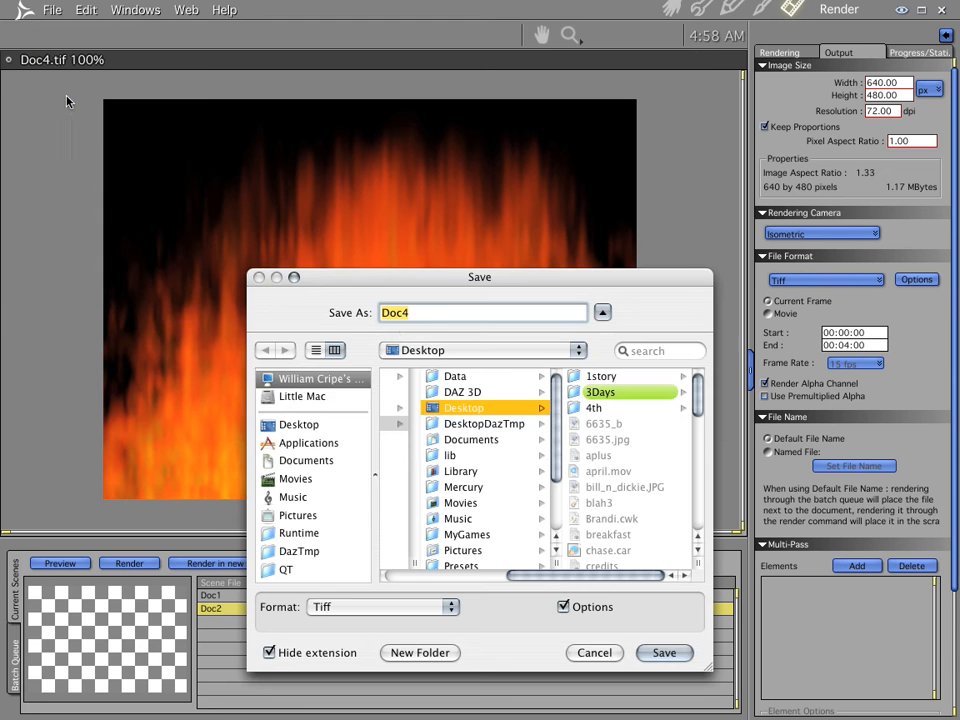
type("fireball")
key("Return")
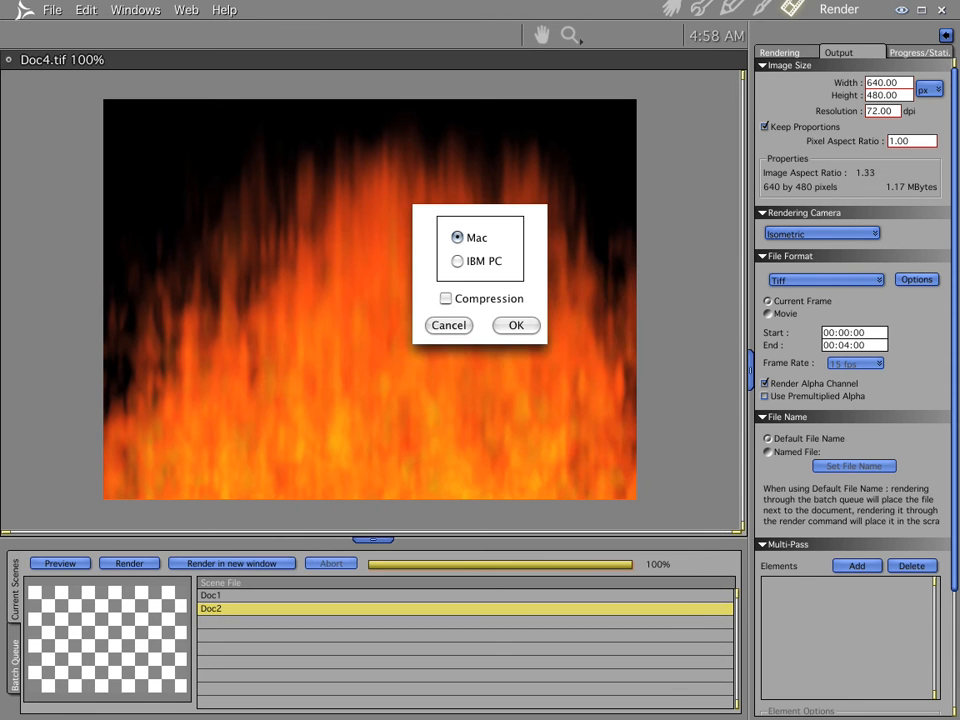
key("Return")
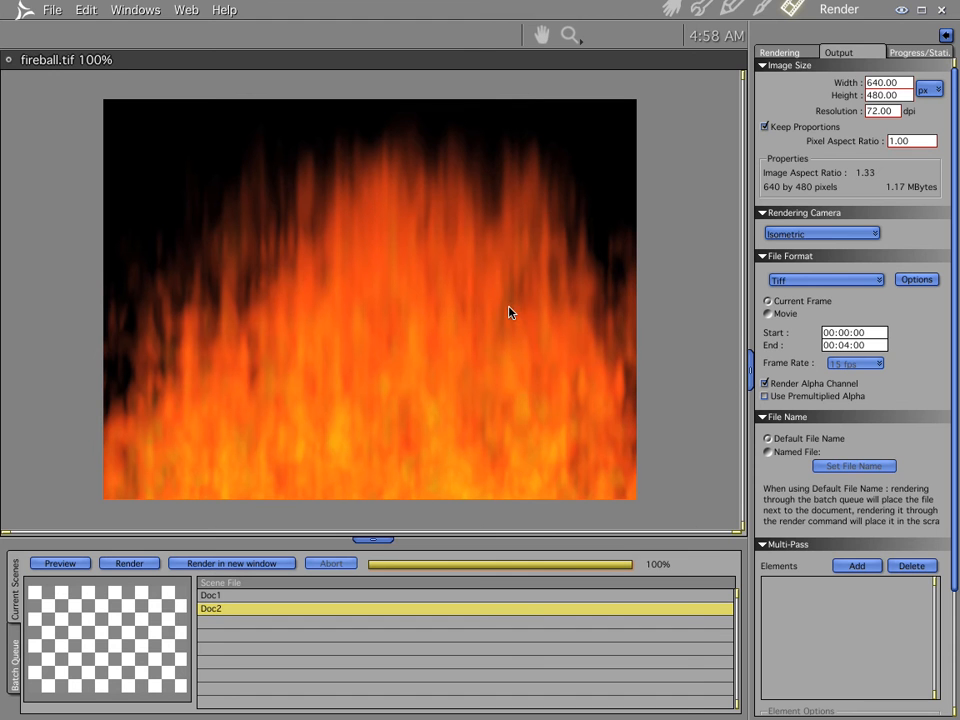
left_click(671, 9)
left_click(818, 242)
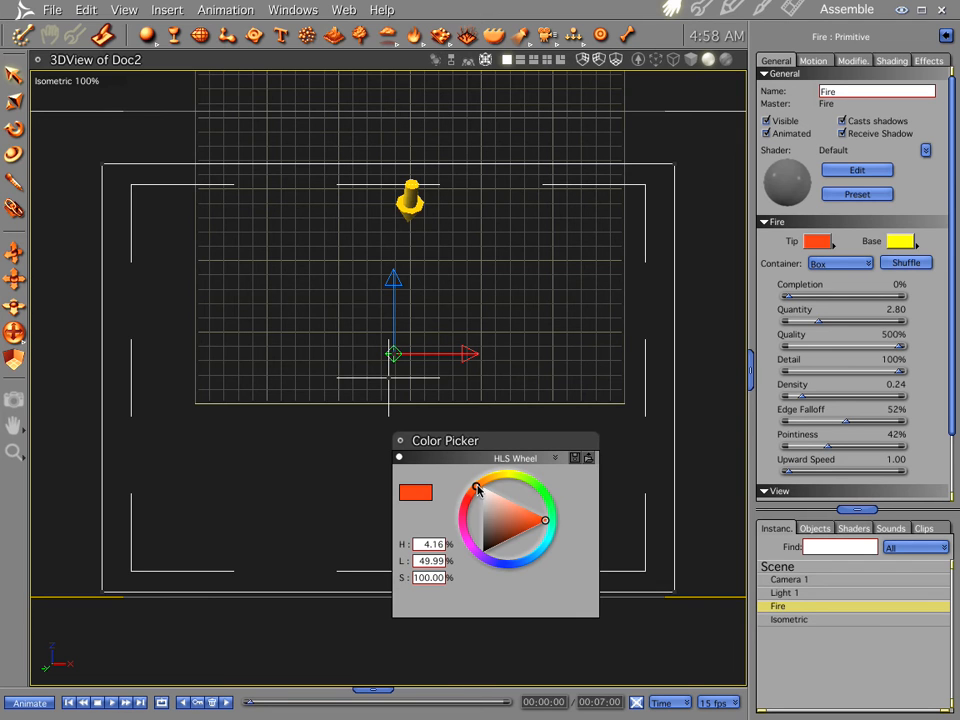
Step: Make the fire's tip red and base orange, then render the redder fire as Doc5.tif
left_click_drag(471, 494, 464, 503)
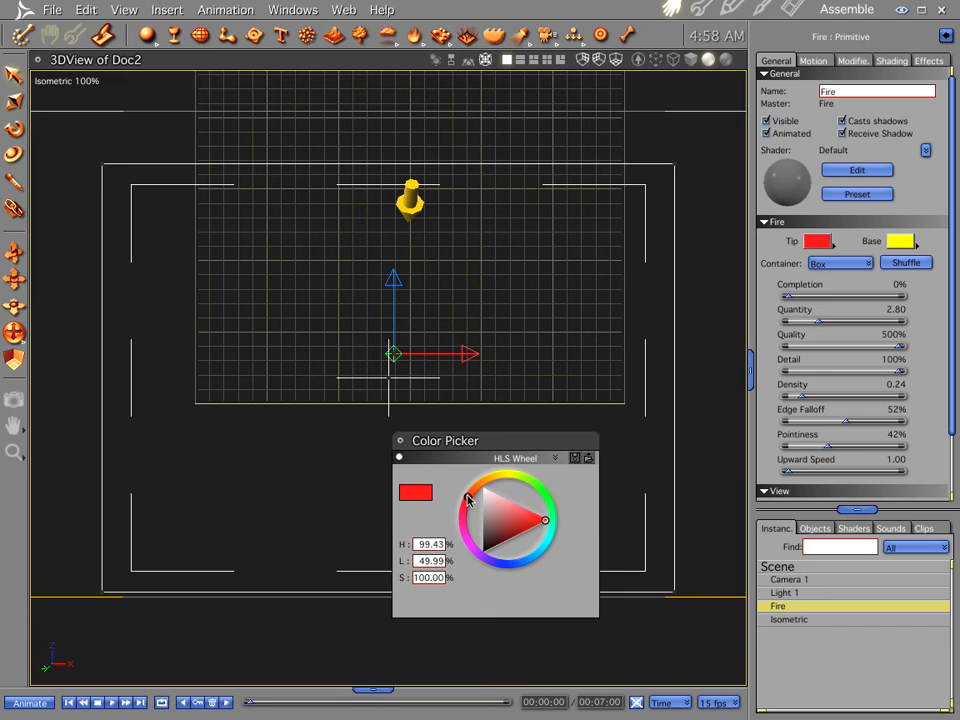
left_click(901, 241)
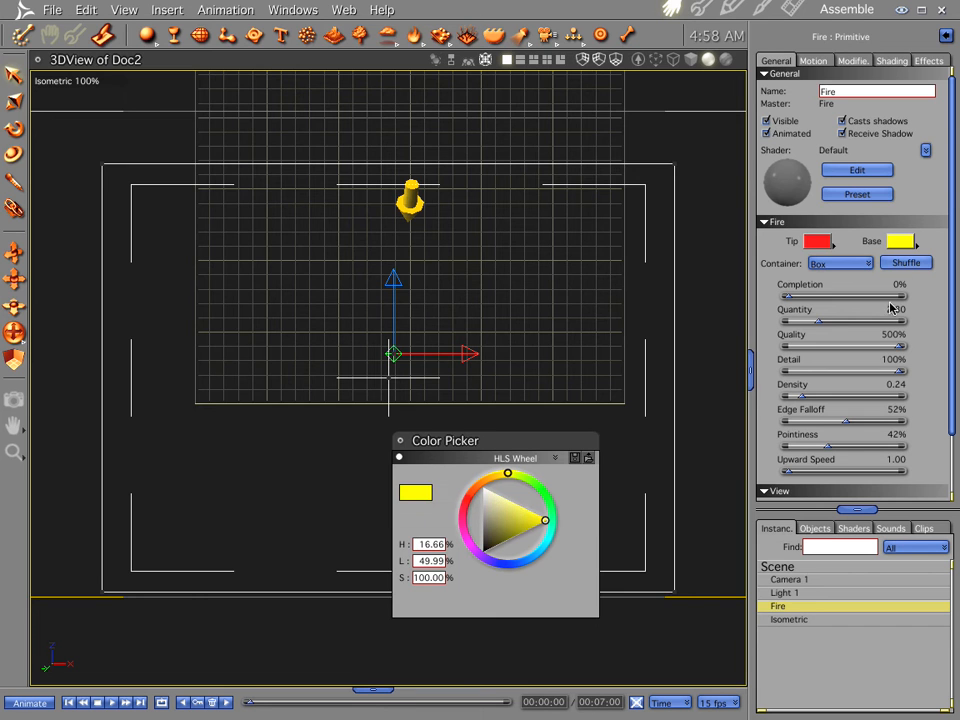
left_click_drag(504, 479, 480, 490)
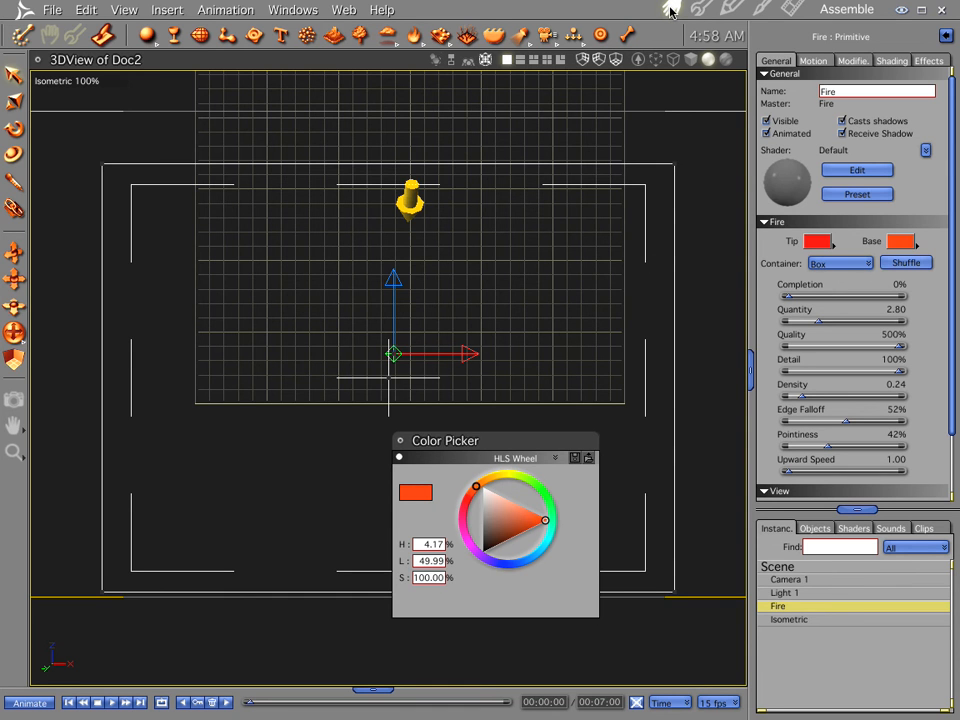
key("ctrl+r")
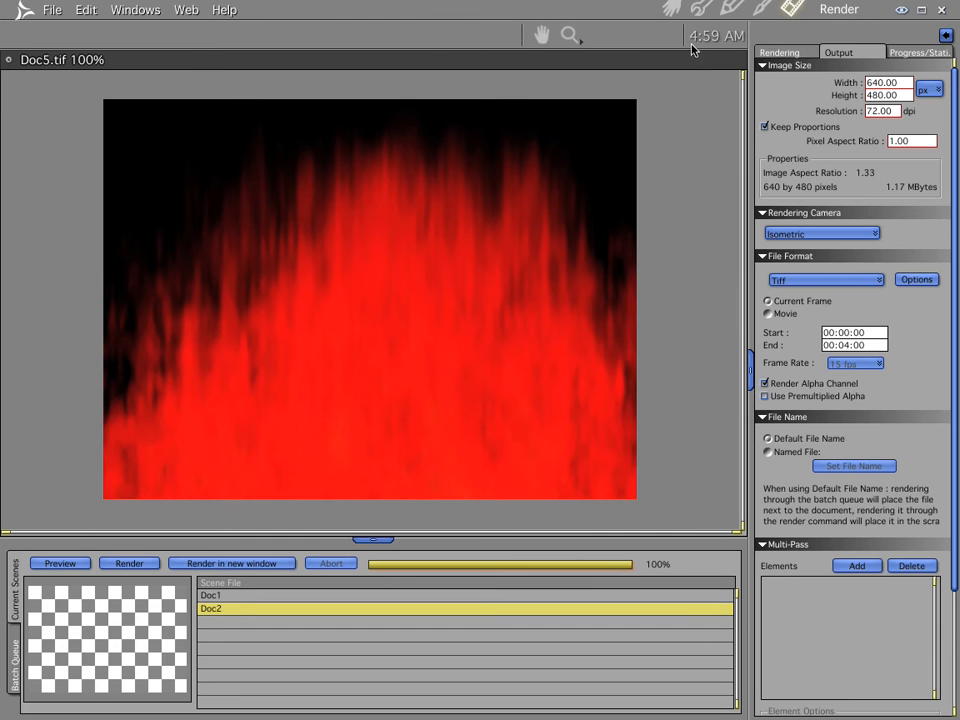
Step: Save the red render as fireballglow.tif and return to Doc2's 3D scene
left_click(52, 10)
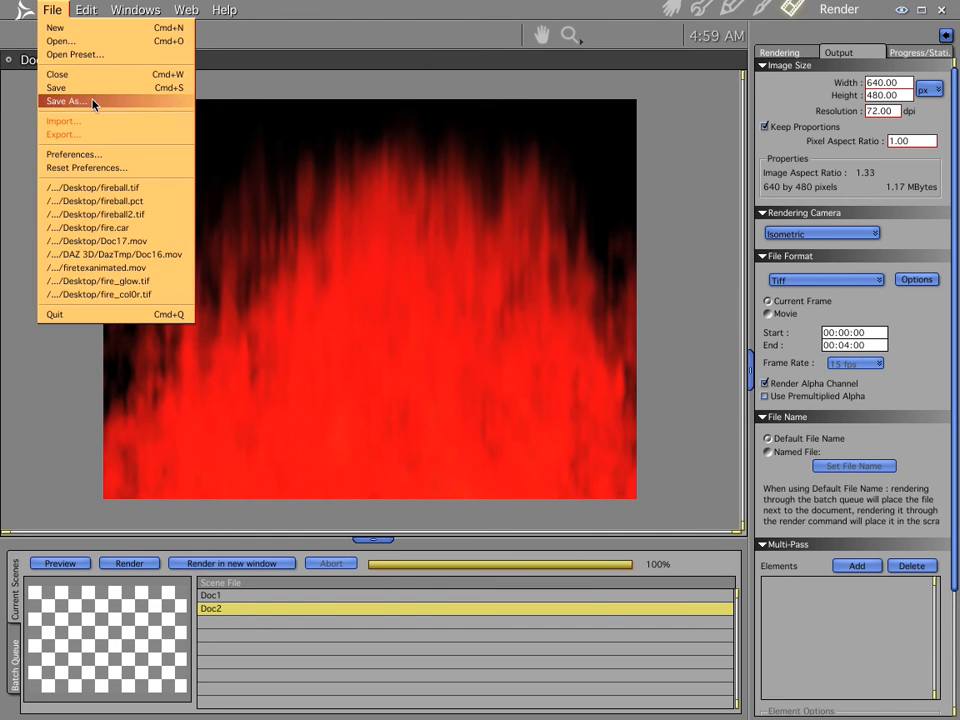
left_click(92, 100)
type("fireball")
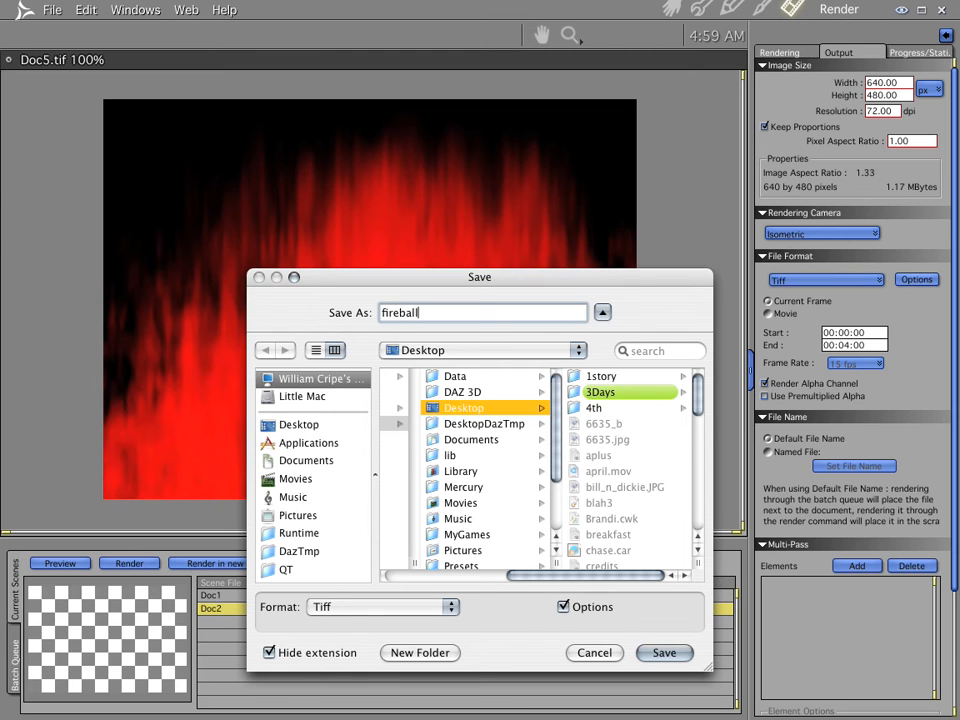
type("glow")
key("Return")
key("Return")
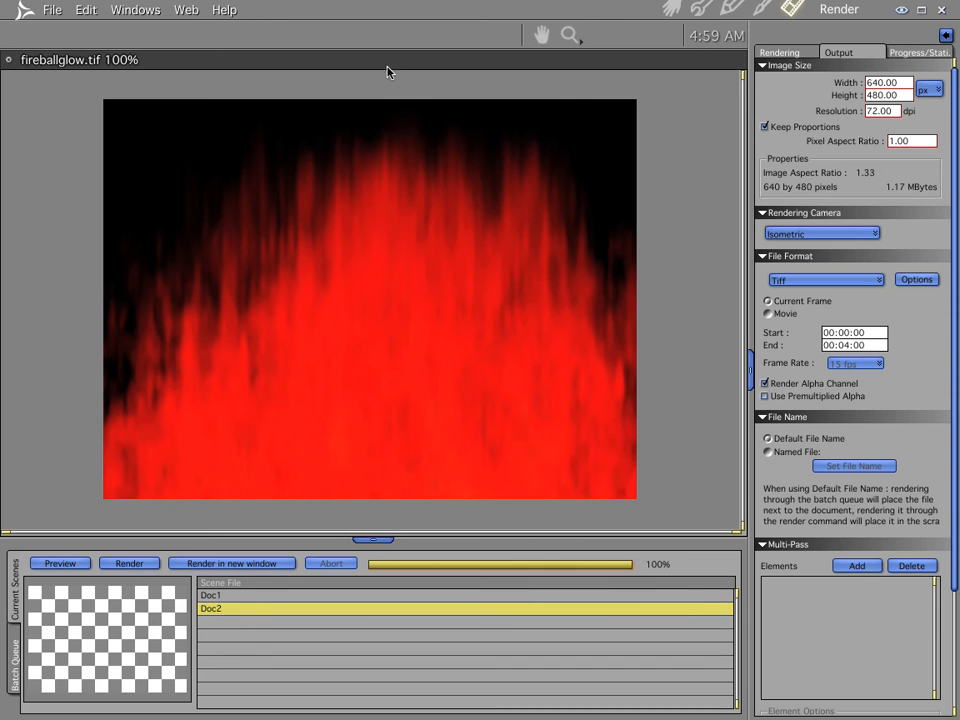
left_click(671, 9)
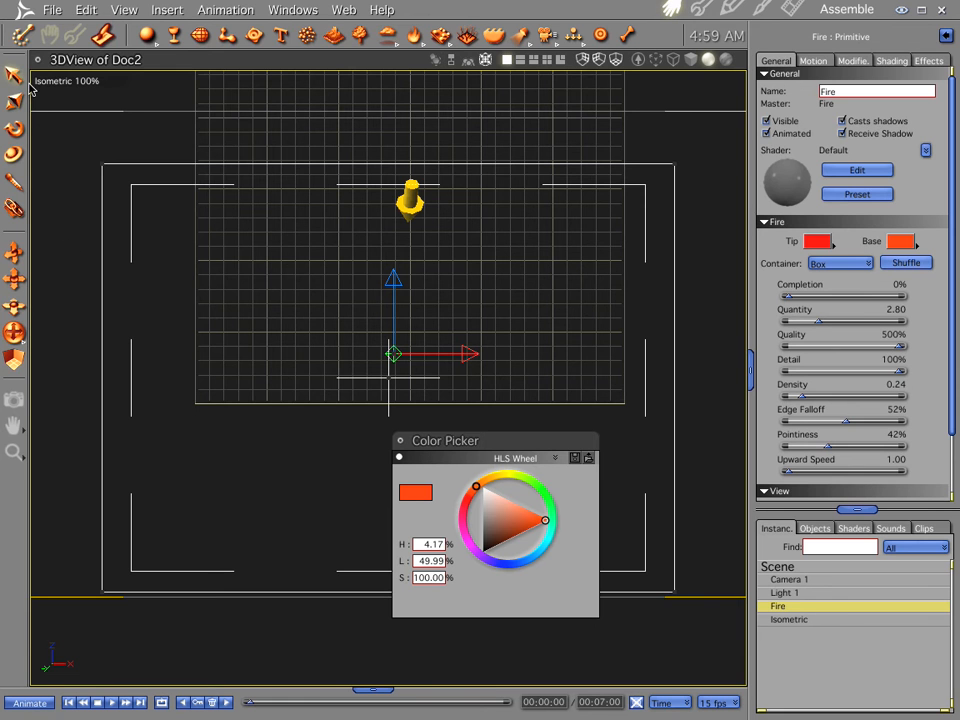
Step: Close Doc2 without saving and set the shader's Color channel to Texture Map
left_click(36, 59)
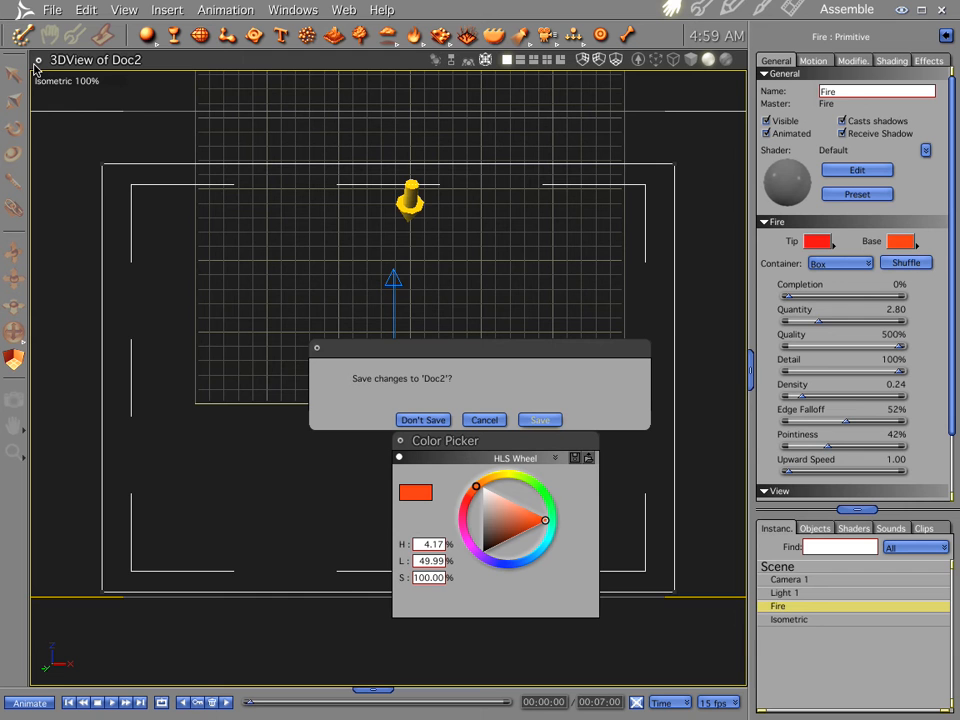
left_click(423, 420)
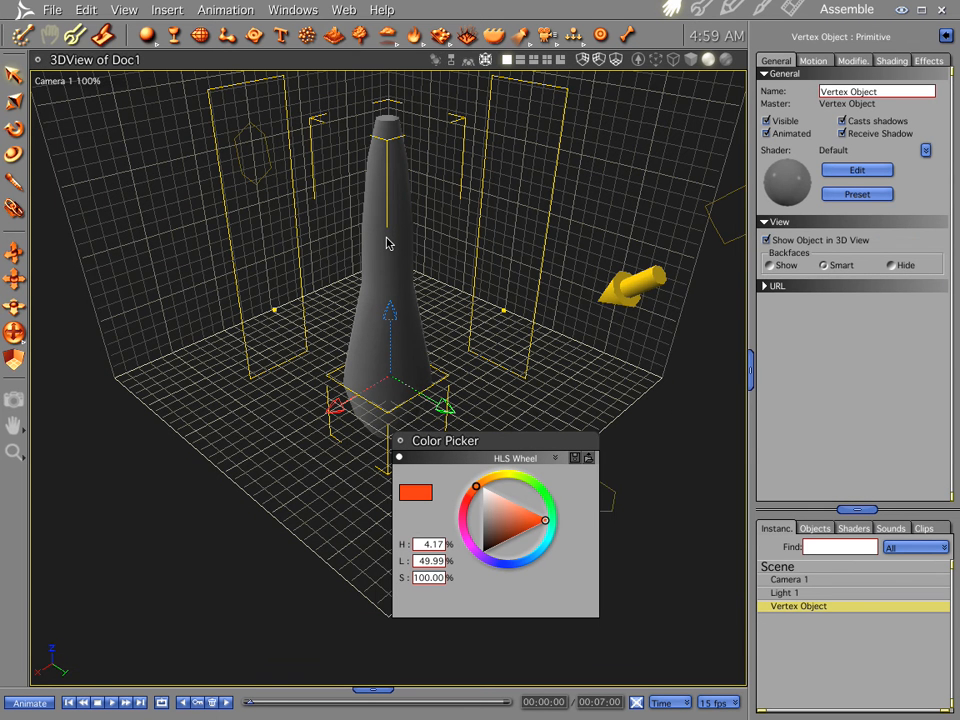
left_click(856, 171)
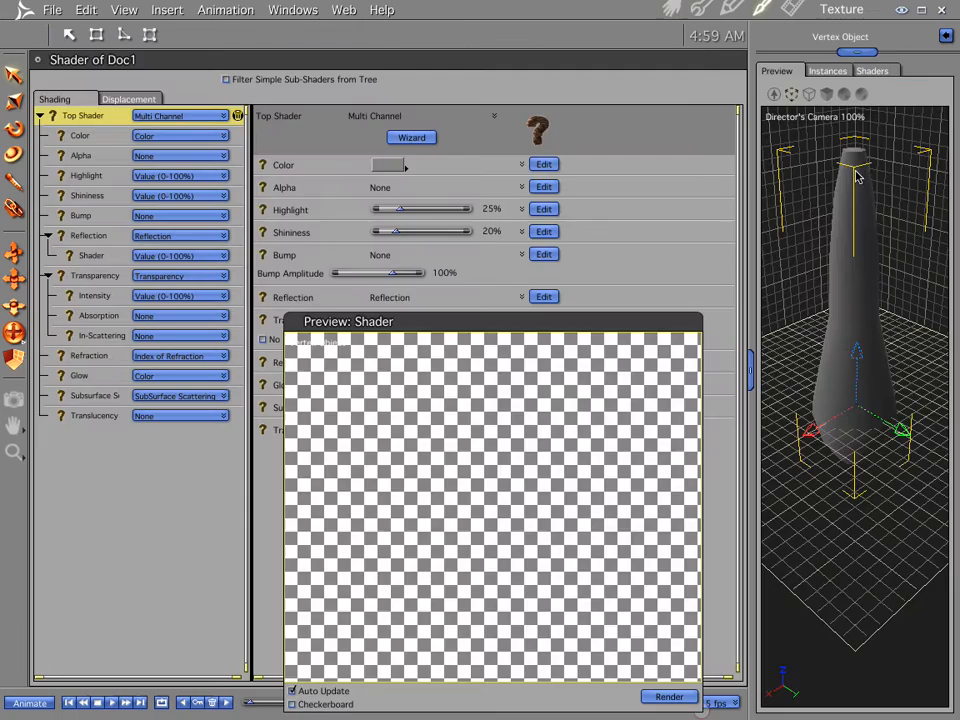
left_click(79, 138)
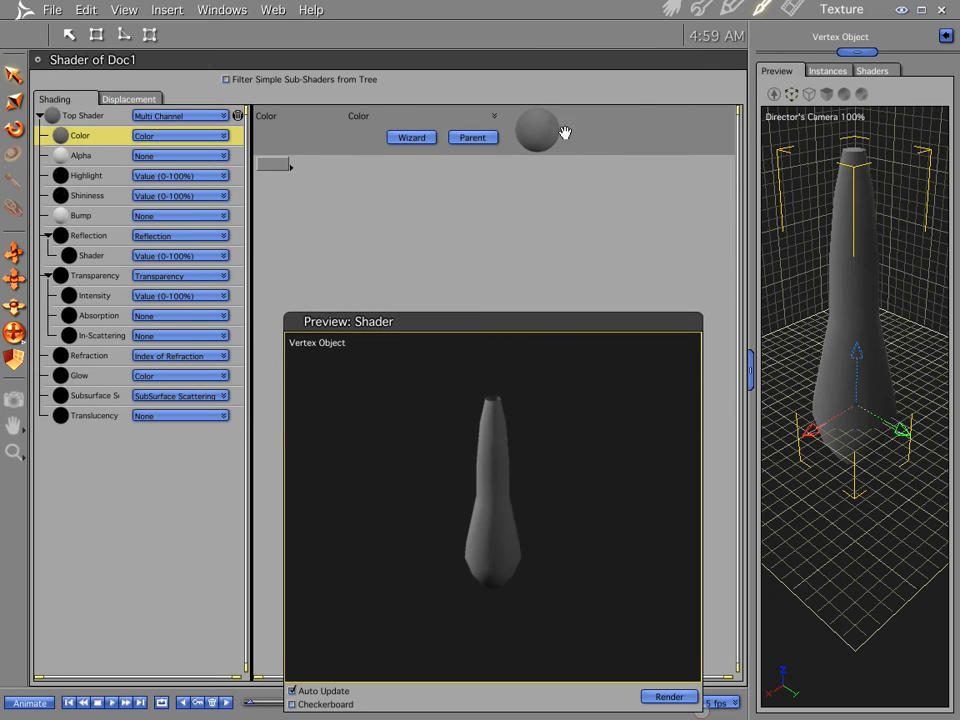
left_click(159, 137)
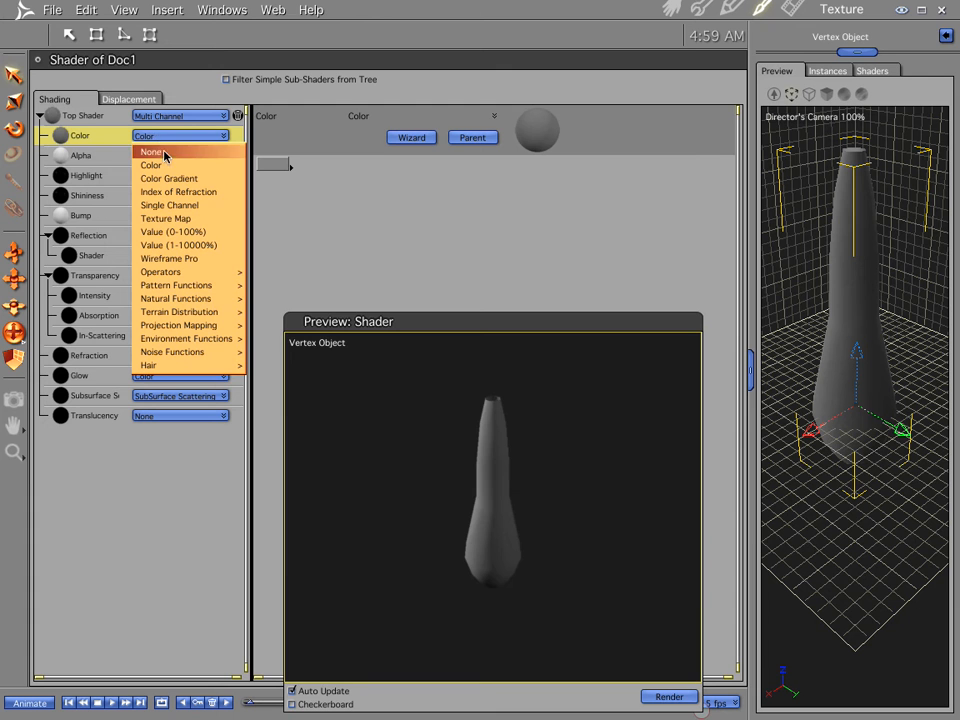
left_click(165, 218)
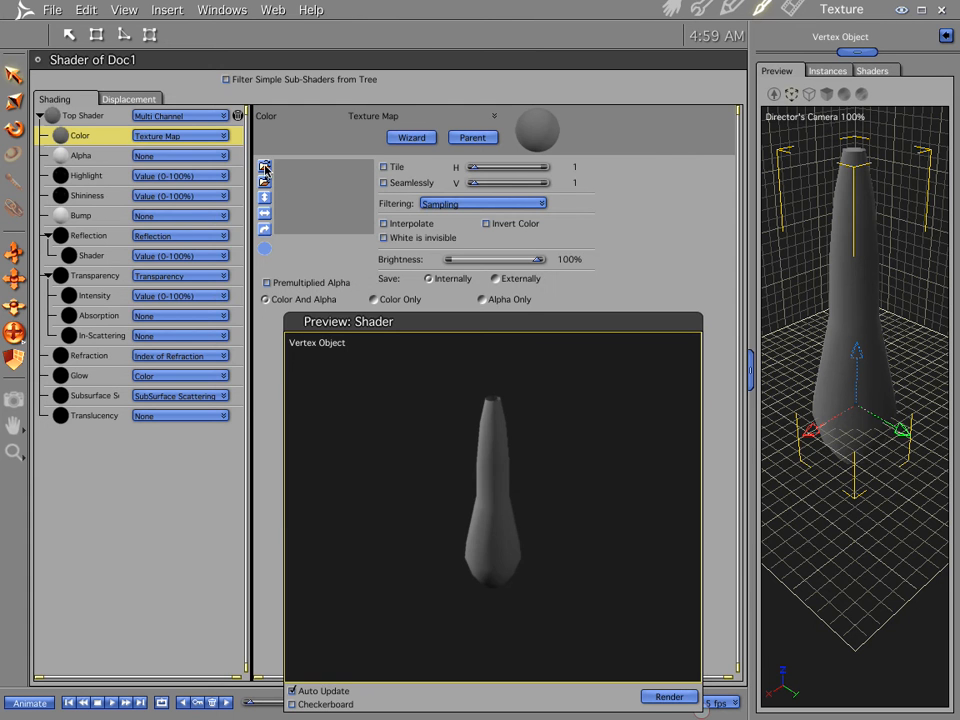
Step: Load fireball.tif as a TIFF Color texture map, then select the Glow channel
left_click(265, 168)
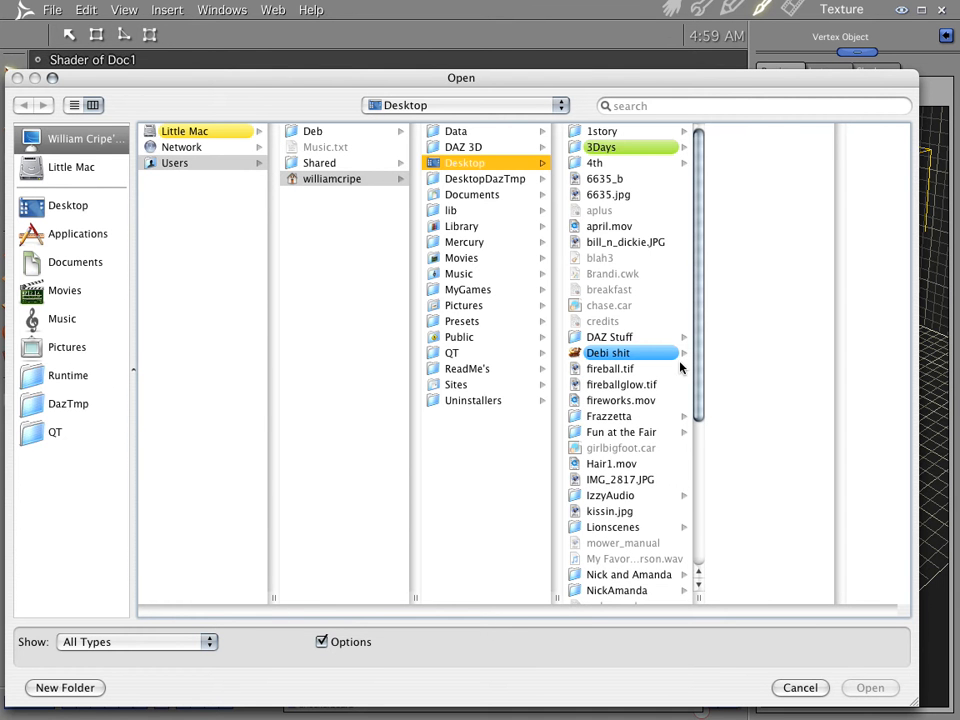
left_click(619, 370)
left_click(868, 687)
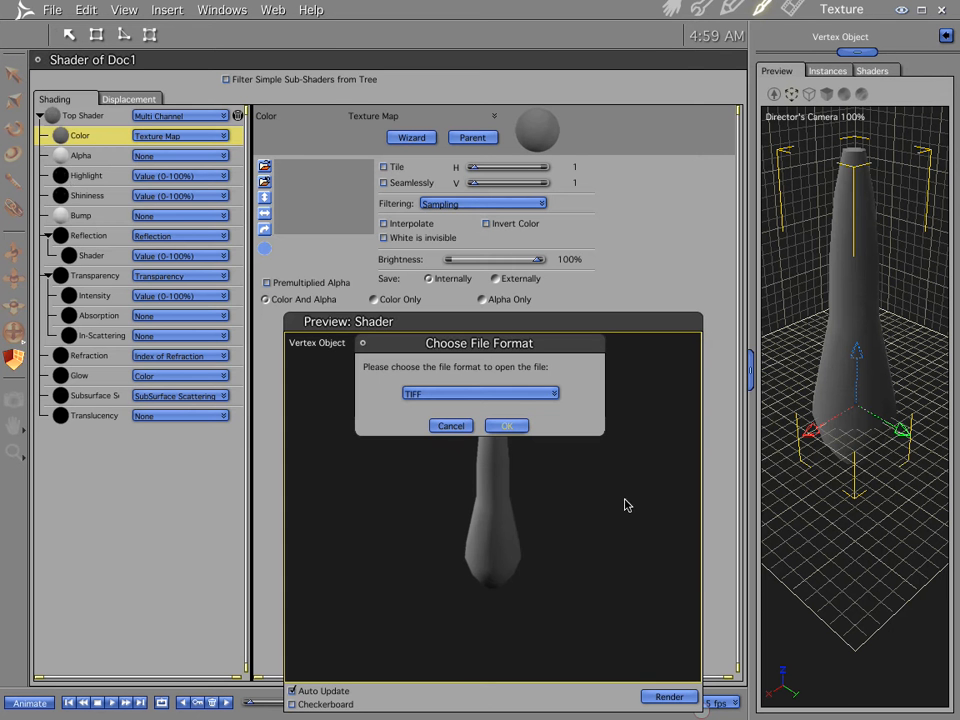
left_click(495, 425)
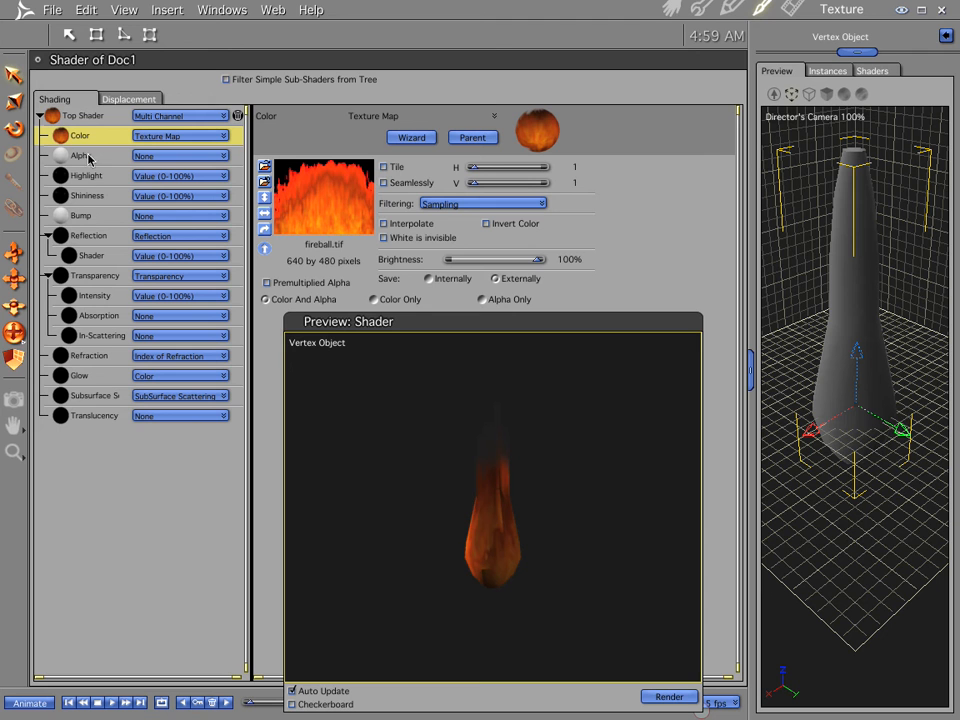
left_click(80, 376)
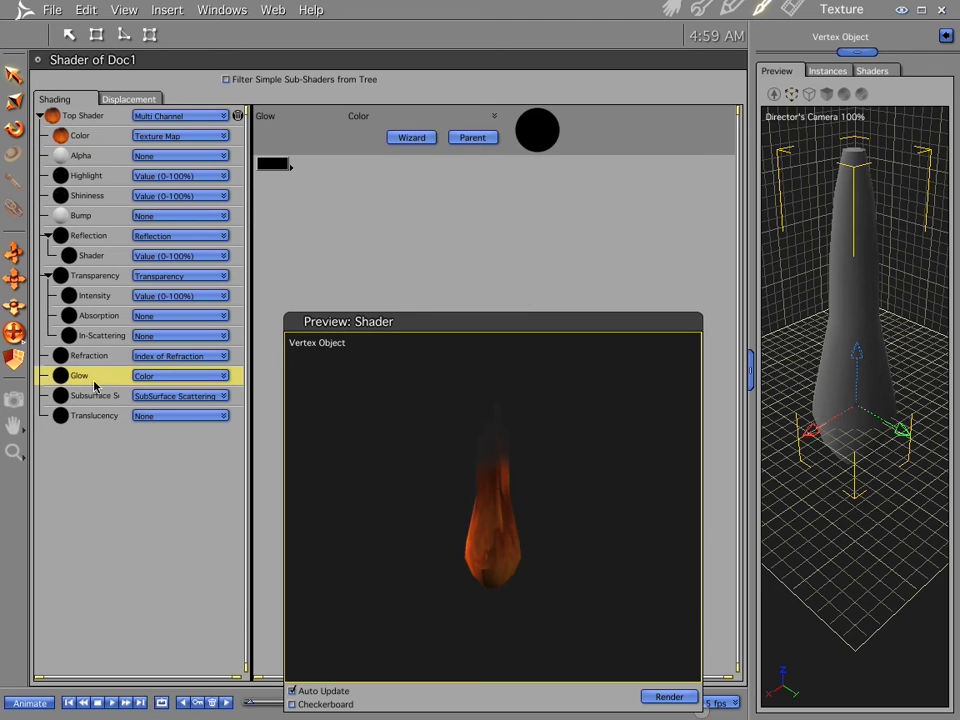
left_click(147, 376)
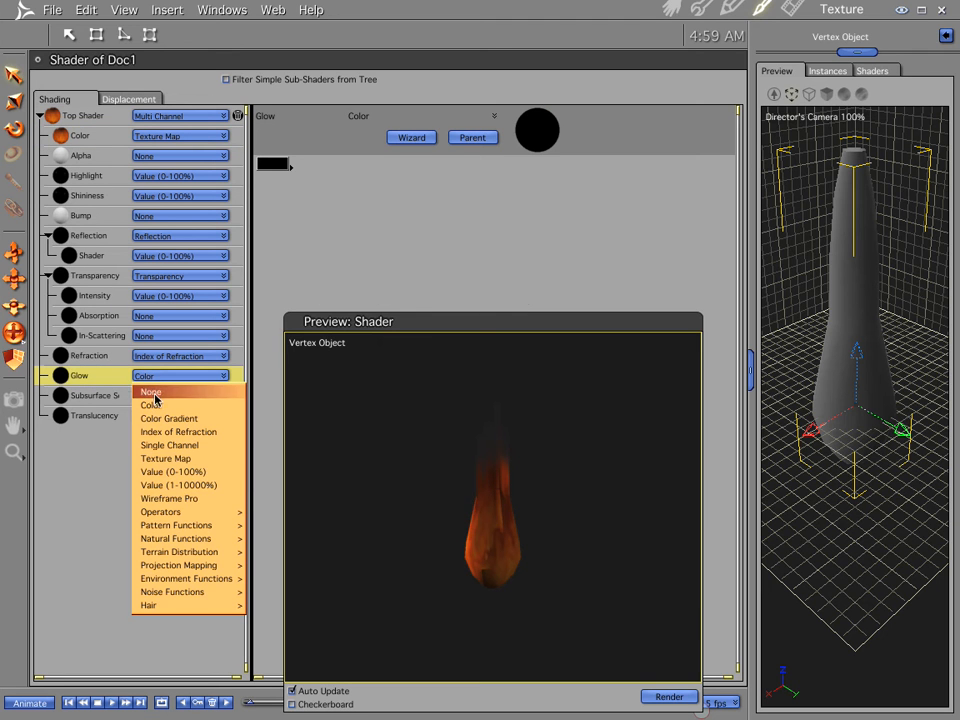
Step: Make the Glow channel a texture map using fireballglow.tif as a TIFF
left_click(156, 456)
left_click(265, 167)
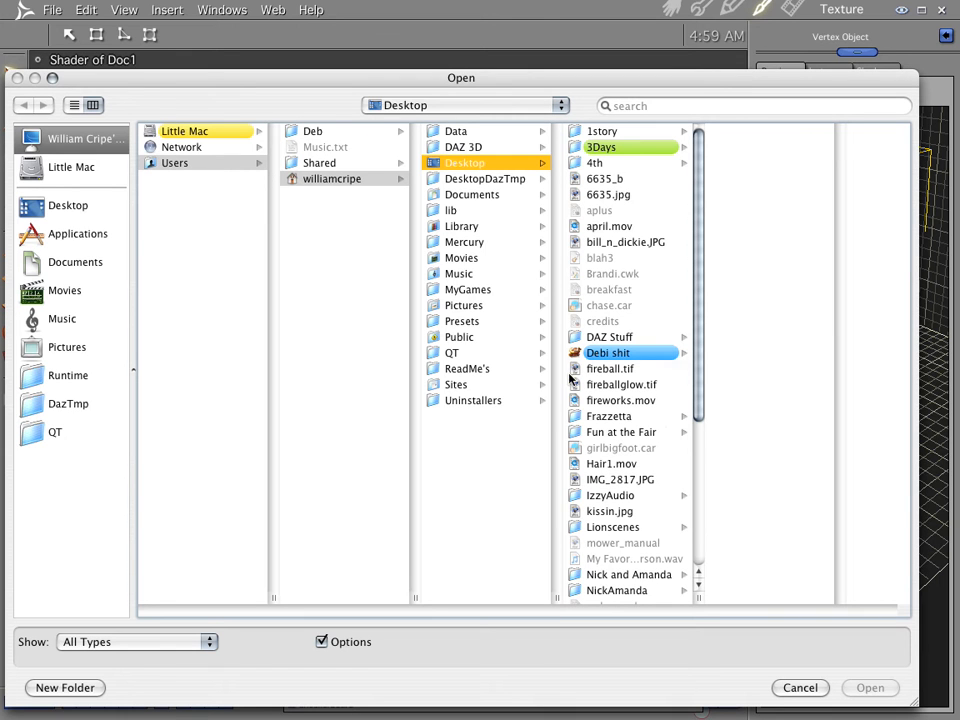
left_click(630, 386)
left_click(868, 688)
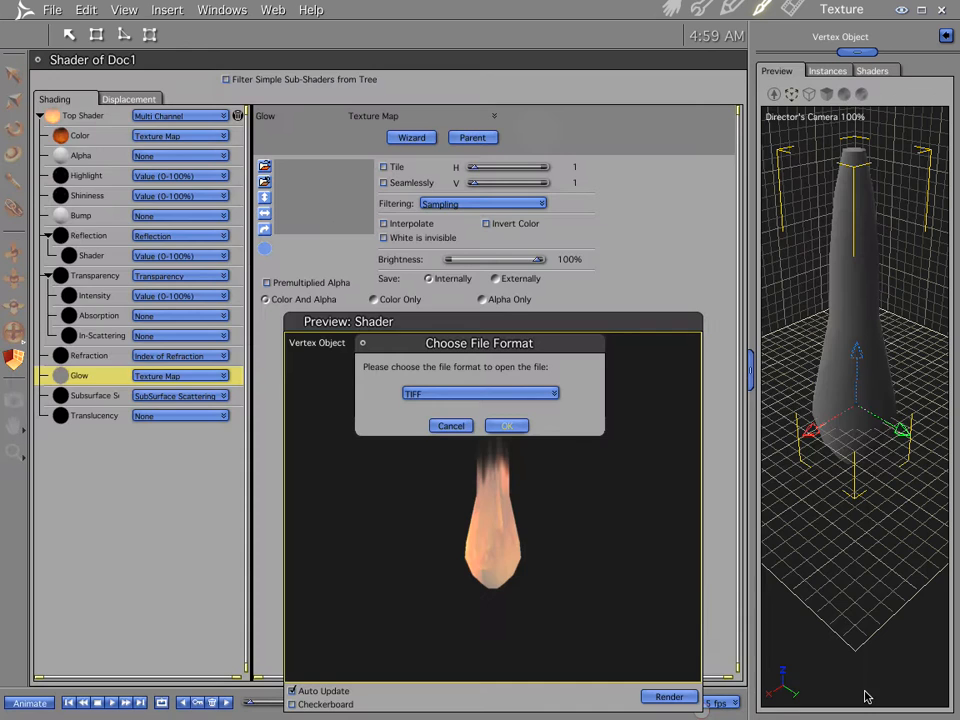
left_click(505, 426)
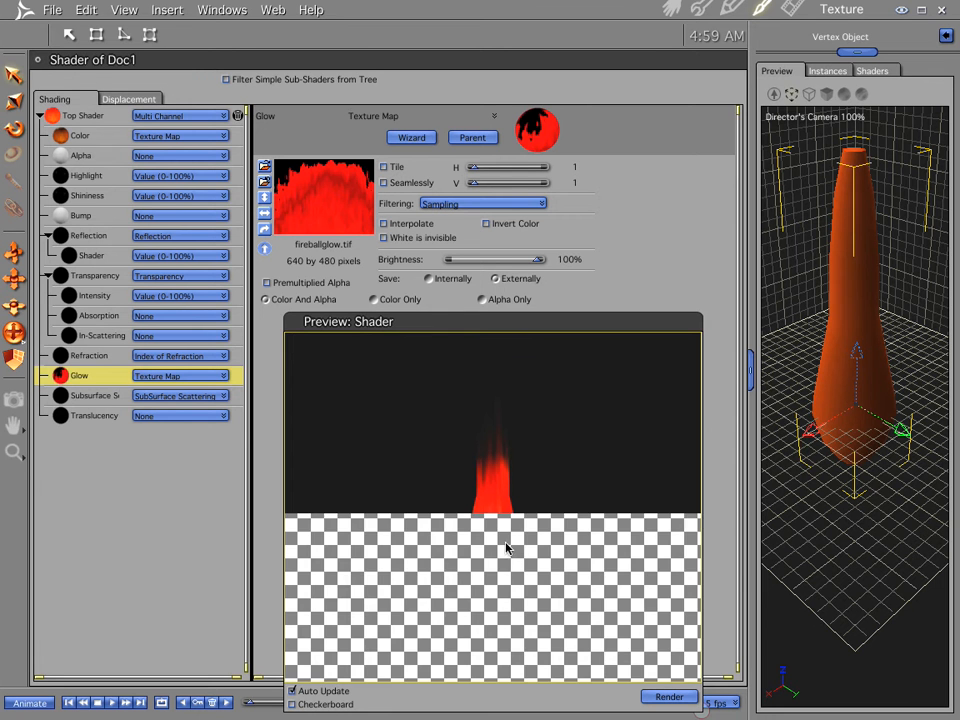
Step: Test-render the scene from the Assemble room to check the red-orange flame
left_click(672, 9)
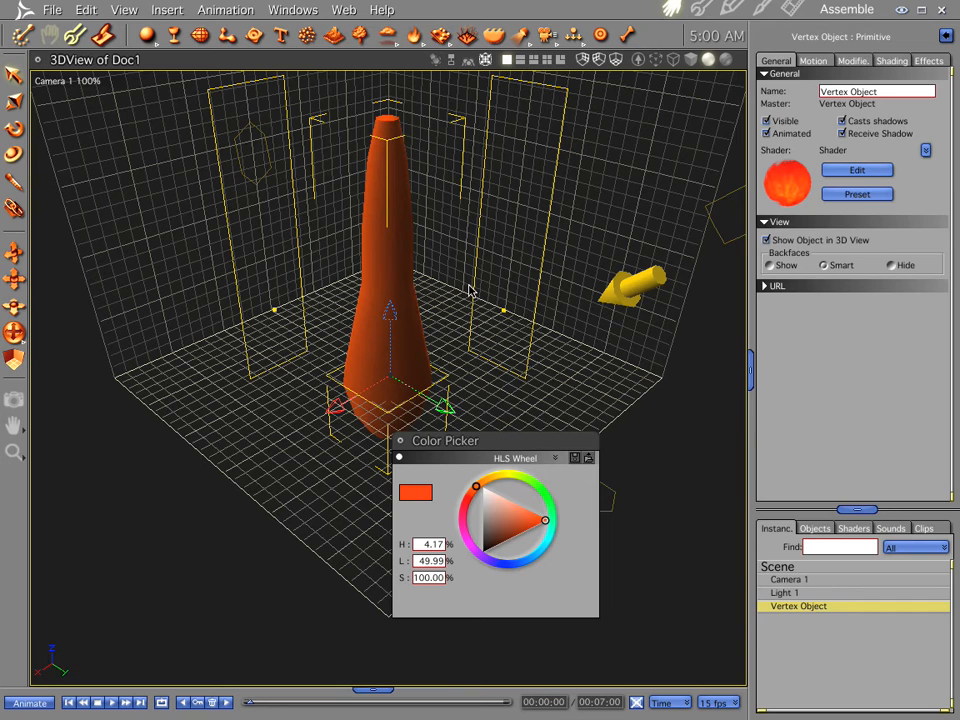
key("ctrl+r")
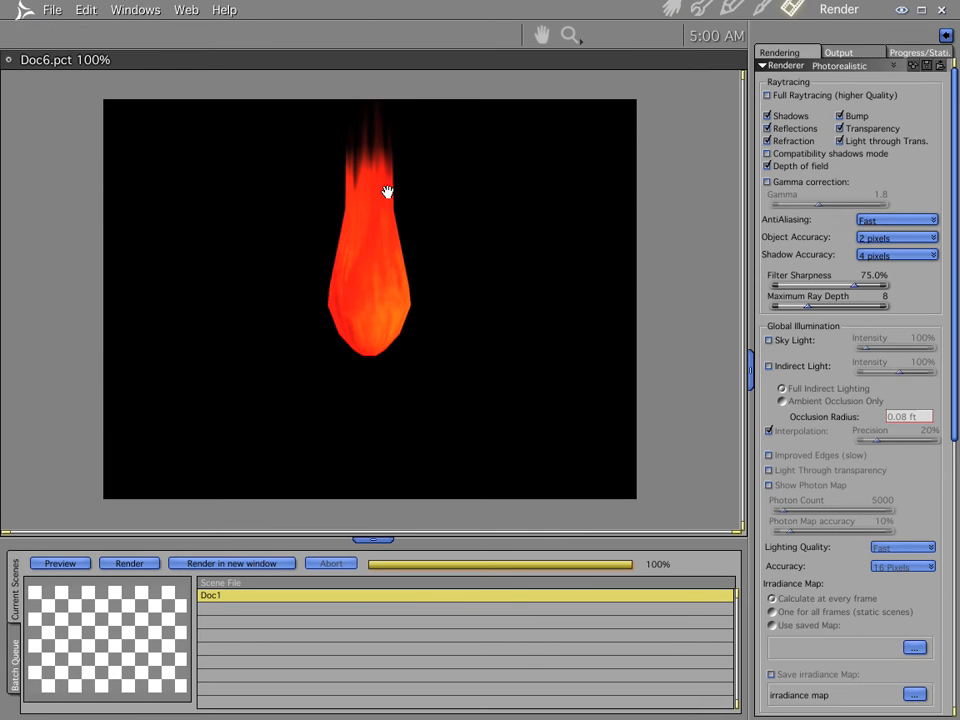
left_click(671, 8)
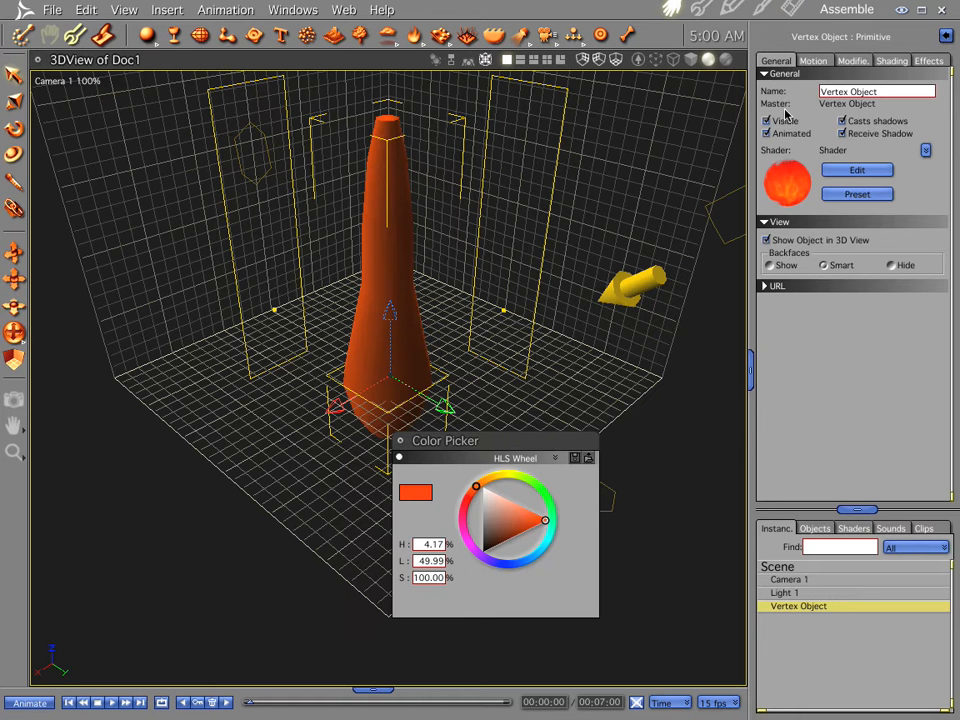
left_click(845, 172)
Step: Copy the Color channel's fireball.tif map and paste it onto the Glow channel
left_click(103, 139)
right_click(103, 143)
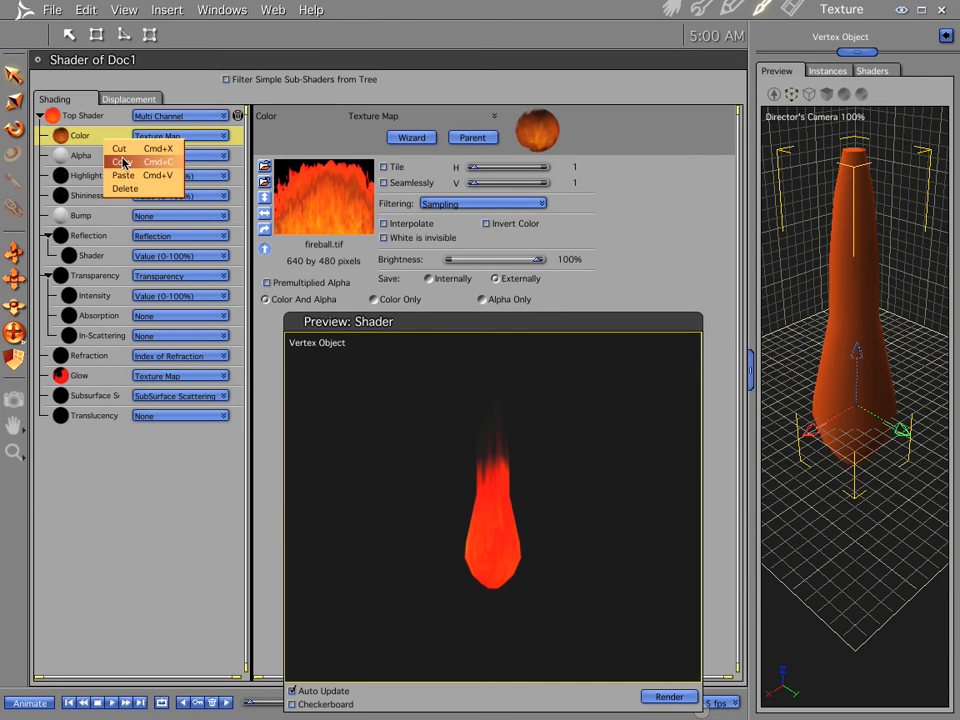
left_click(122, 160)
left_click(108, 376)
right_click(137, 376)
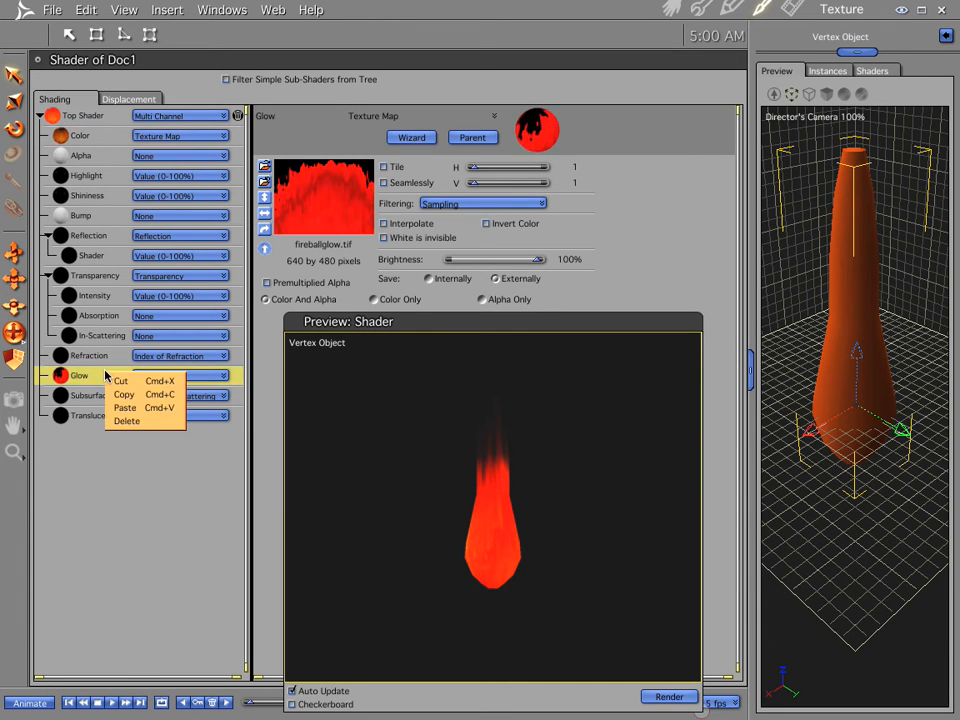
left_click(150, 406)
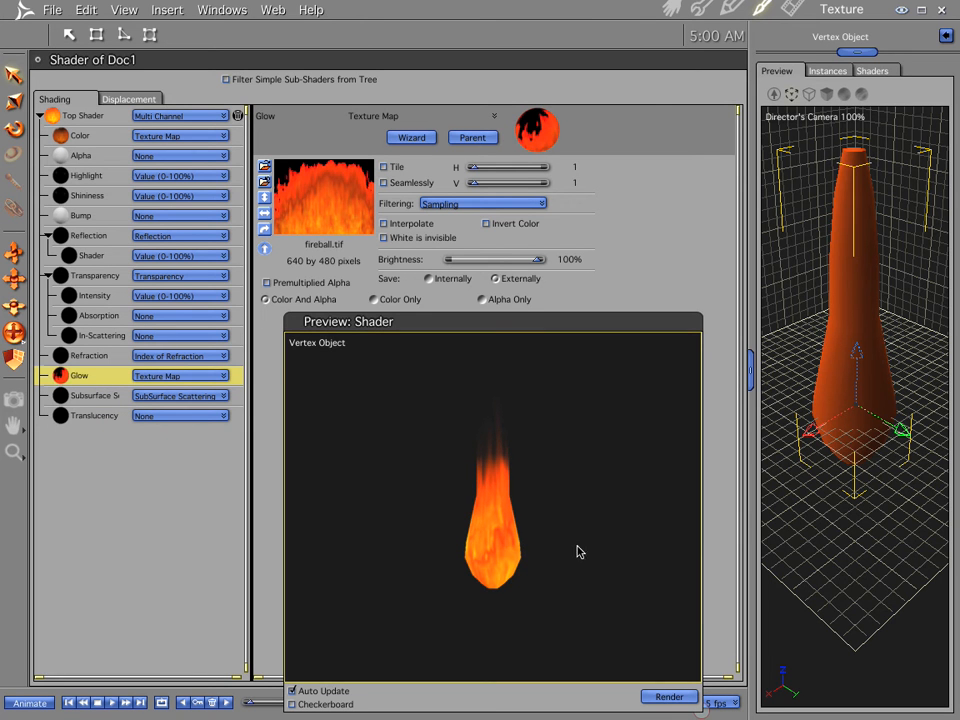
Step: Give the whole flame mesh Smooth subdivision at modeling level 2 and render it
left_click(667, 16)
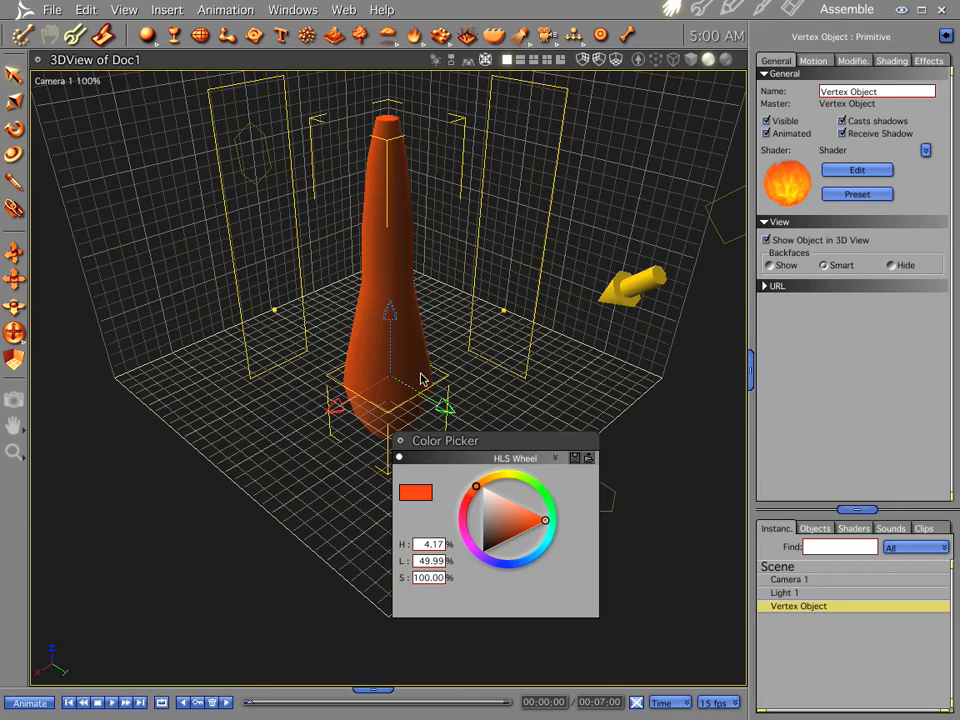
double_click(409, 363)
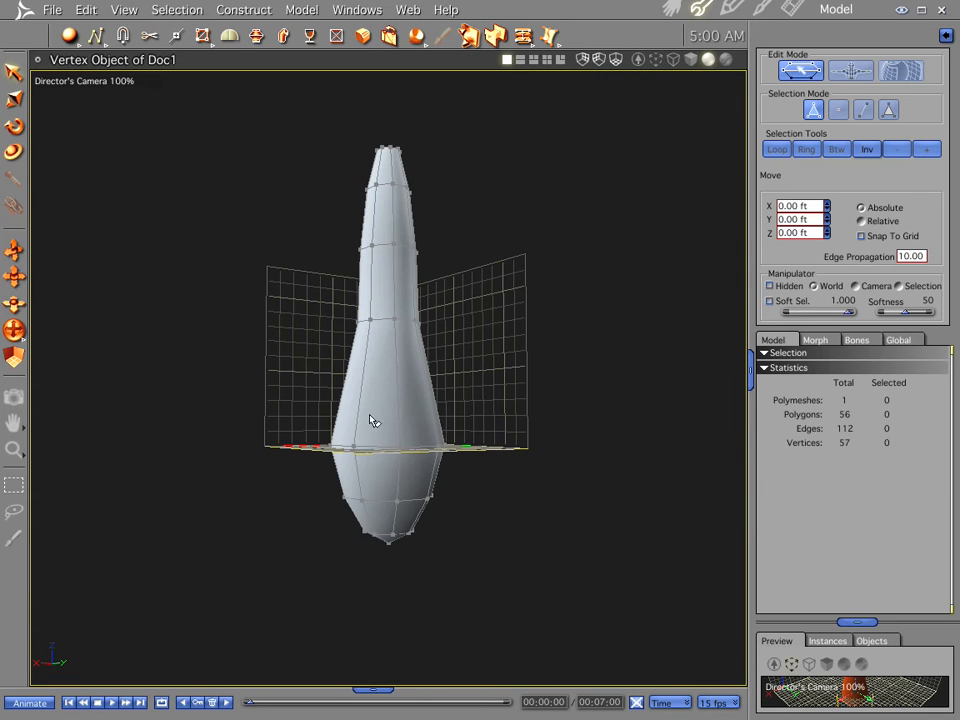
double_click(401, 348)
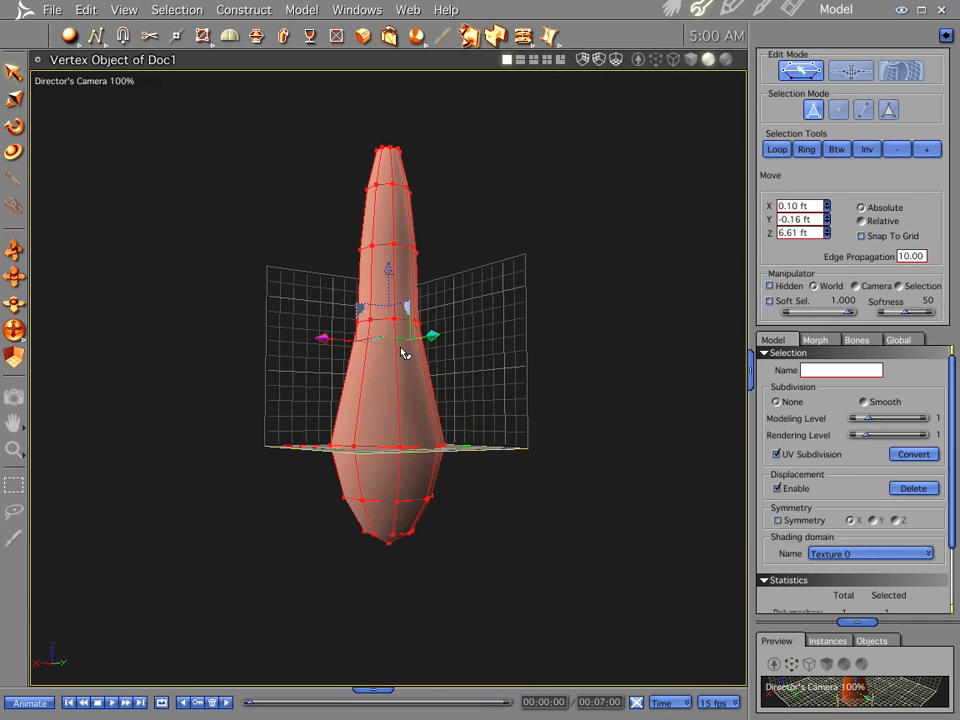
left_click(865, 402)
left_click_drag(868, 419, 881, 418)
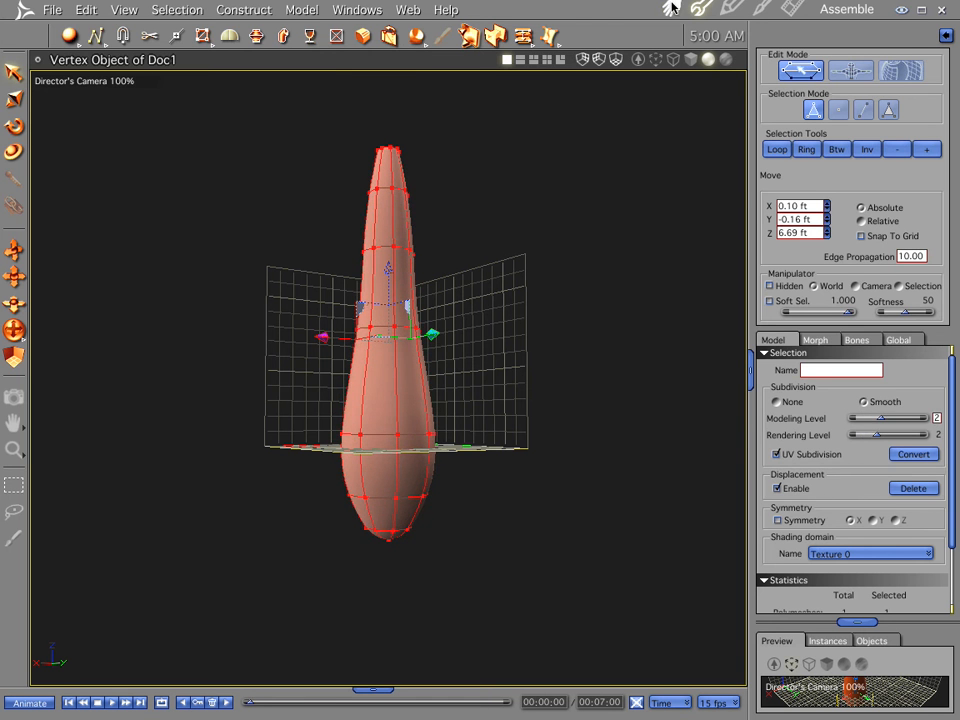
left_click(672, 7)
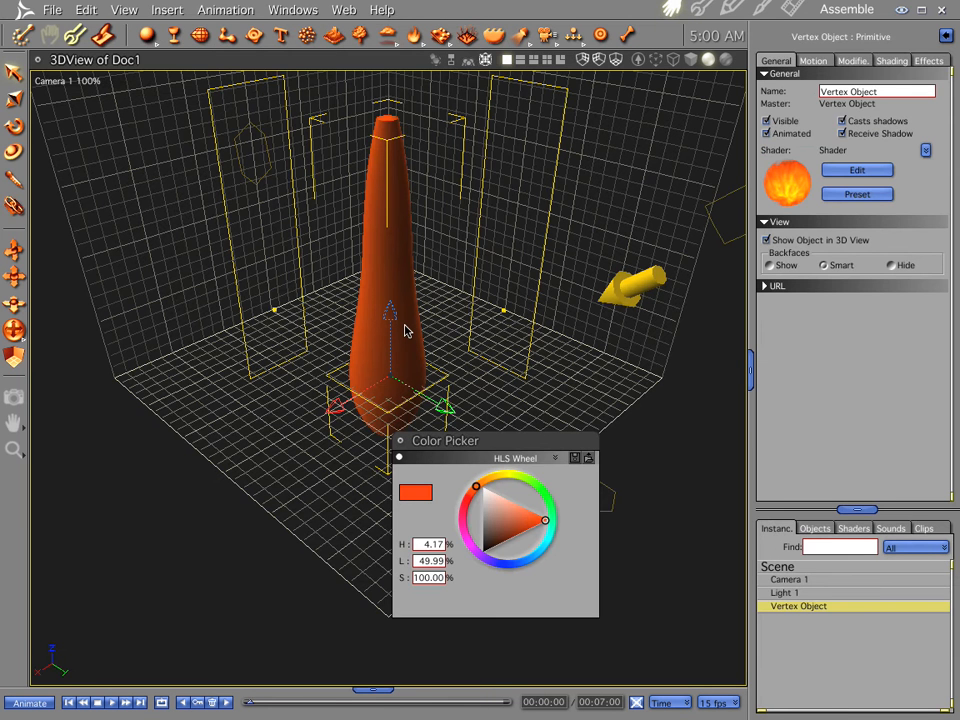
left_click(793, 9)
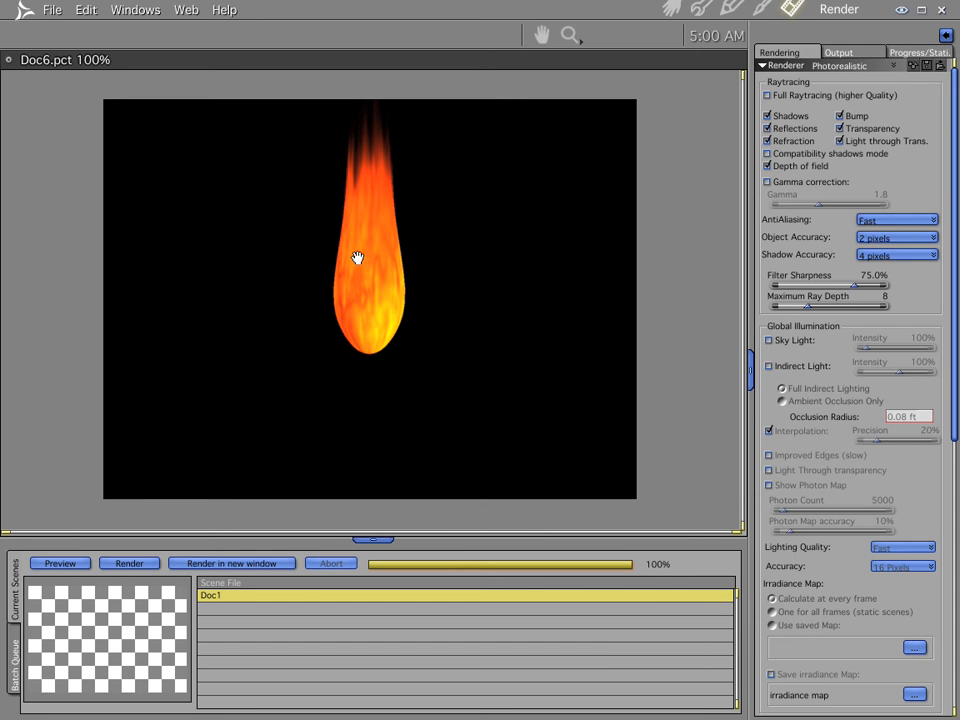
left_click(670, 10)
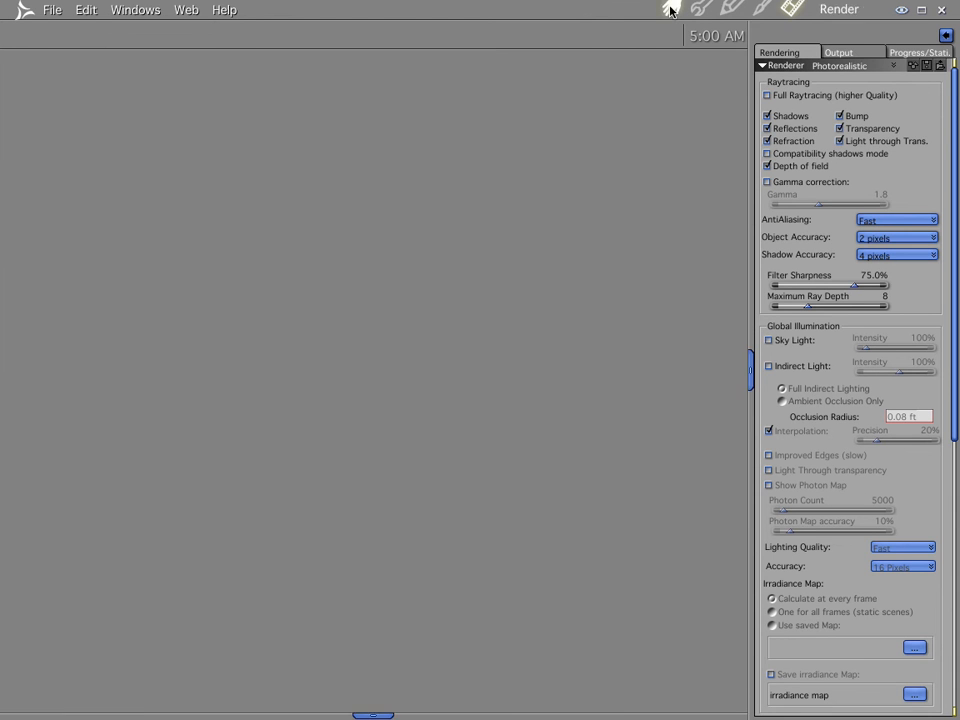
Step: Make the Color fireball map tile seamlessly with a vertical repeat of 2
left_click(857, 172)
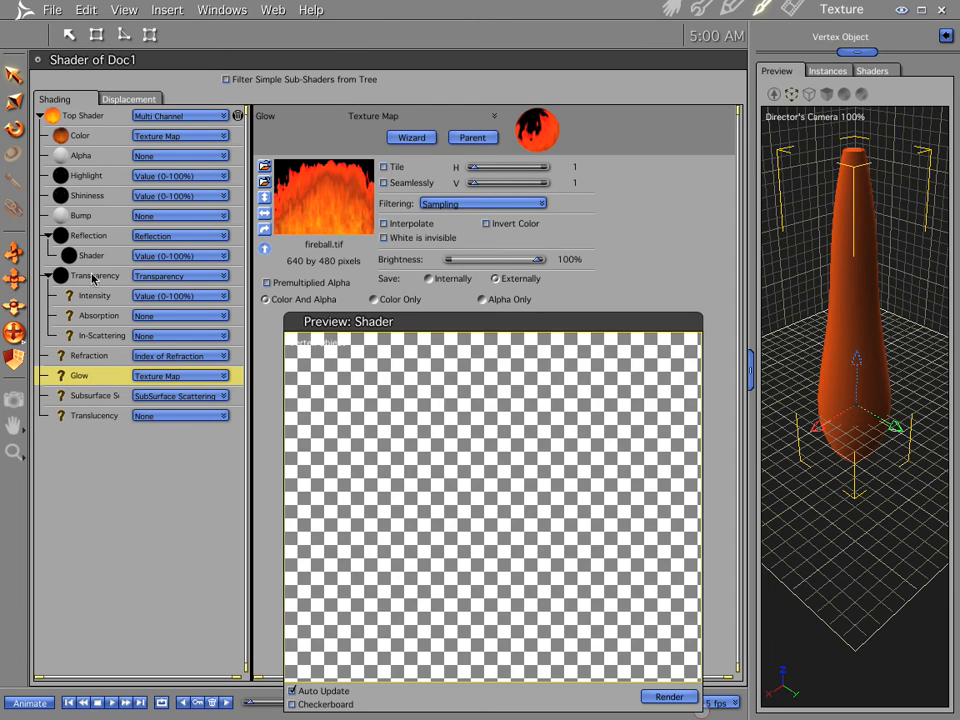
left_click(80, 136)
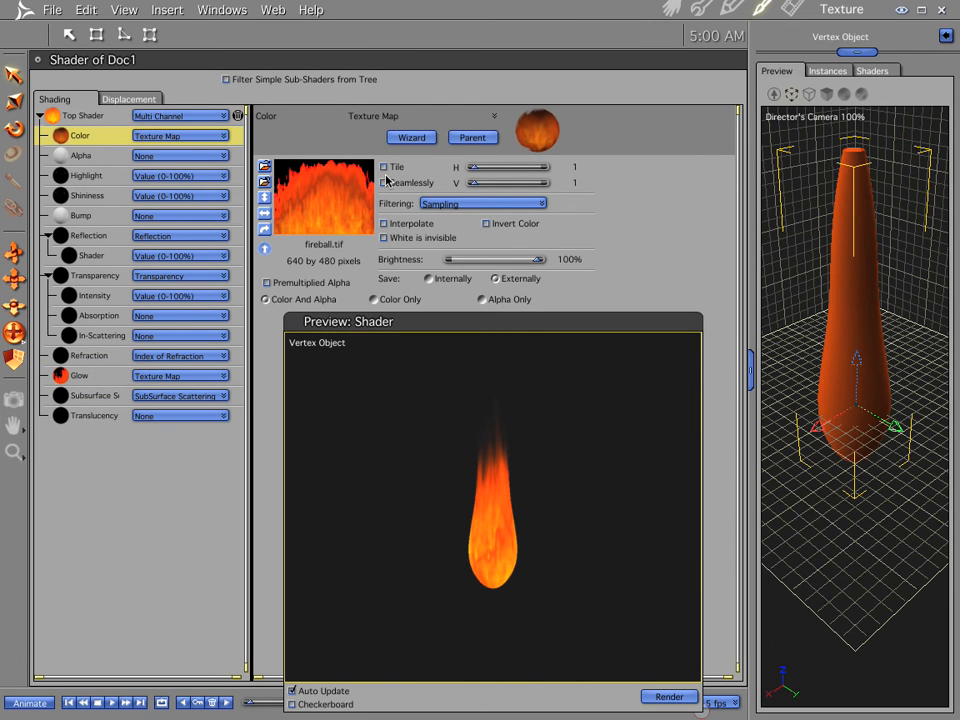
left_click(384, 183)
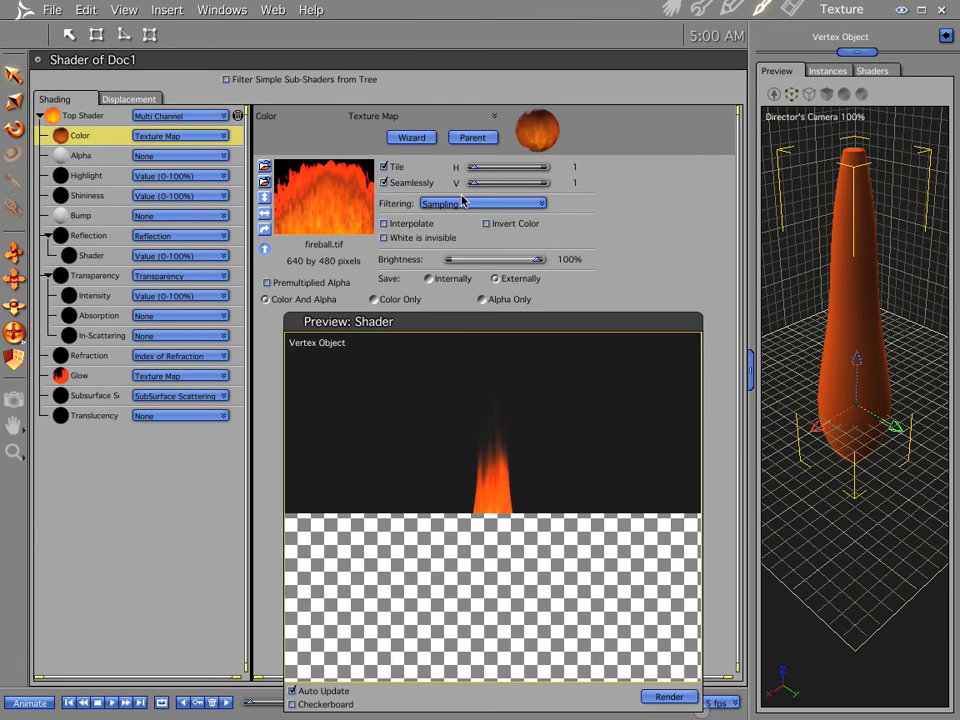
left_click_drag(477, 188, 479, 190)
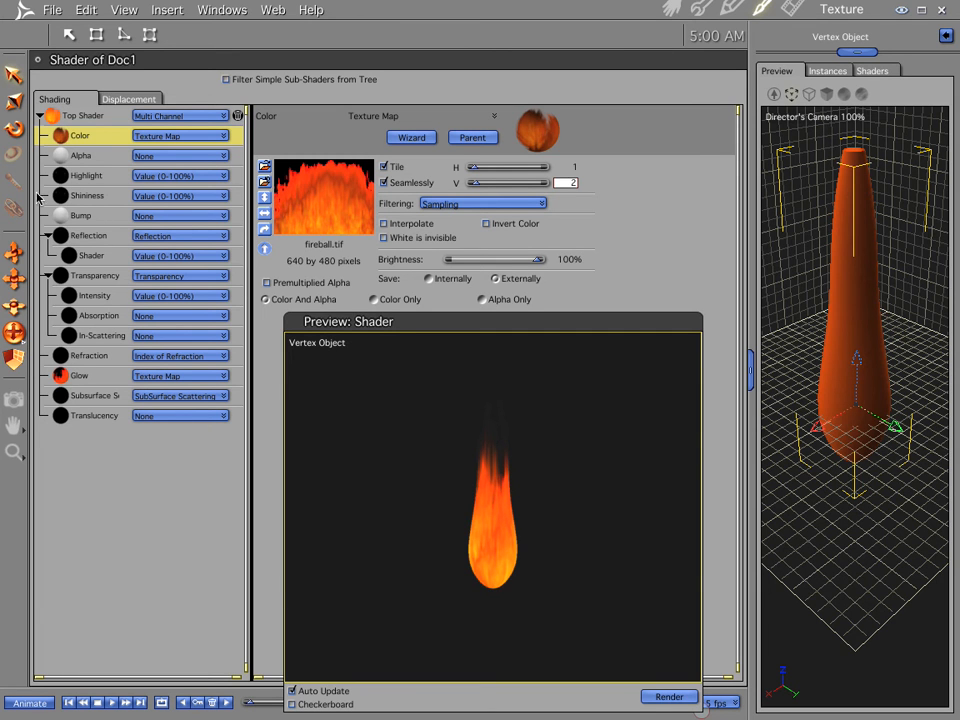
Step: Copy the tiled Color map onto the Glow channel and render the scene
right_click(79, 140)
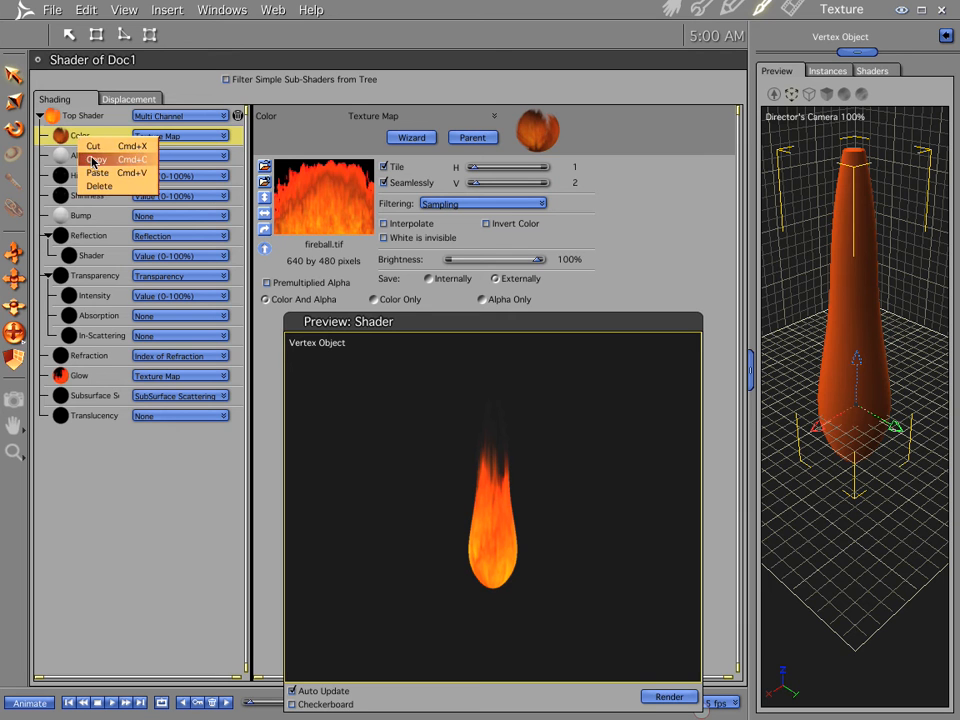
left_click(93, 160)
right_click(83, 379)
left_click(88, 411)
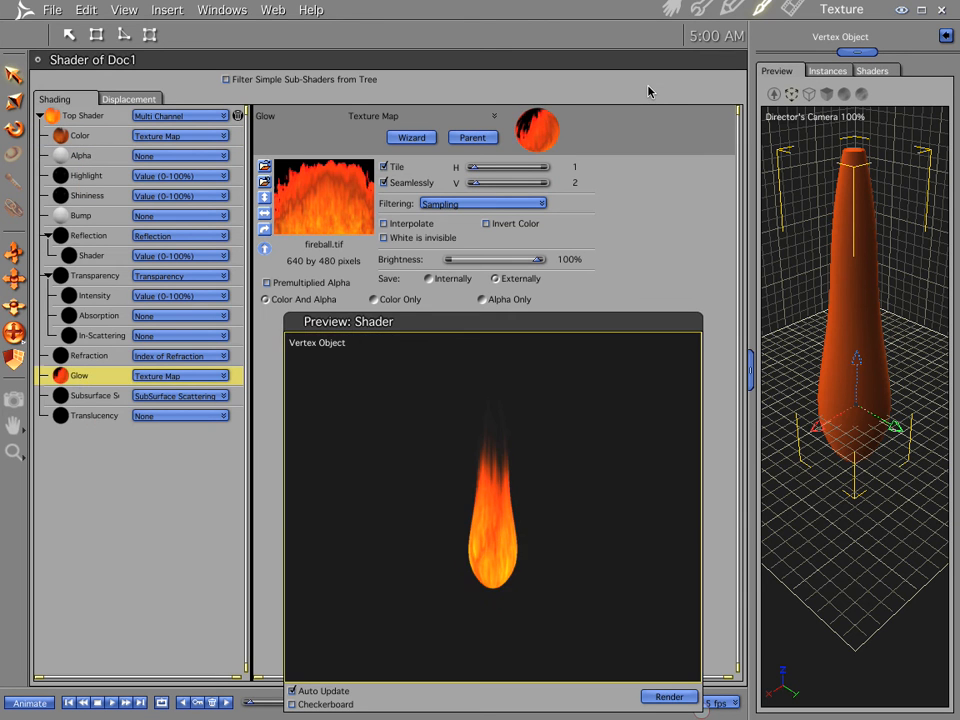
key("ctrl+r")
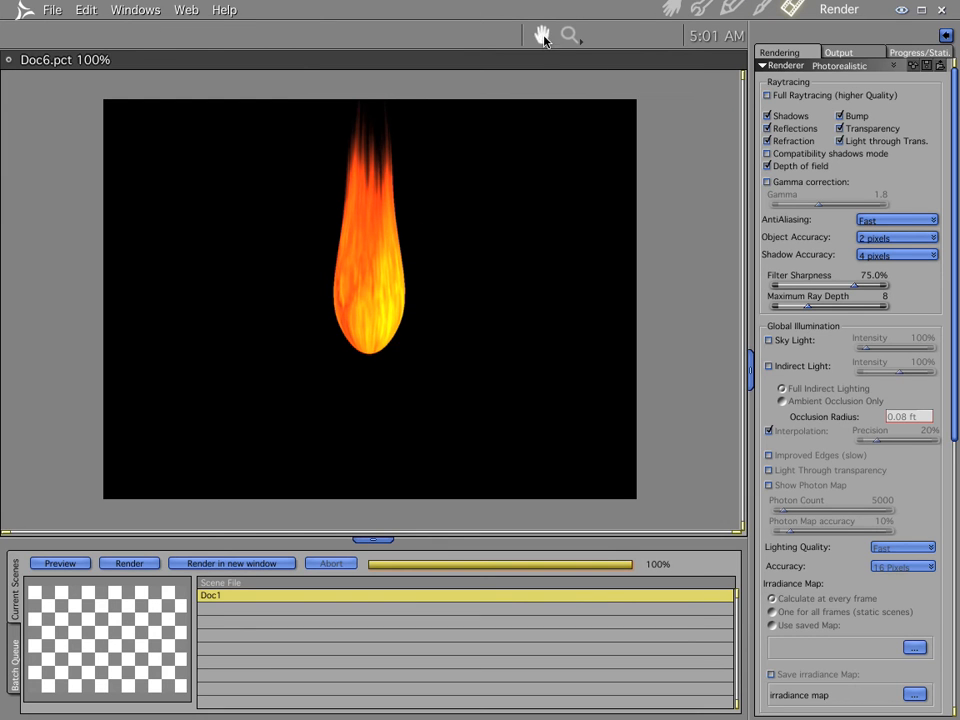
left_click(670, 9)
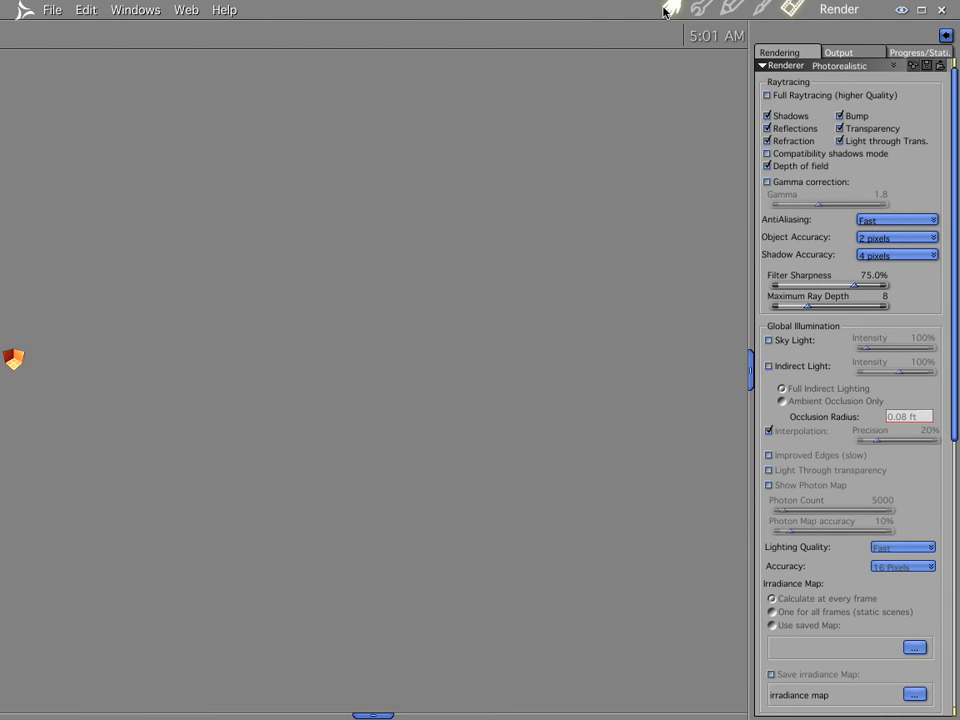
Step: Switch the interactive renderer to texture-mapped display, dismissing the error message
left_click(637, 60)
left_click(440, 195)
left_click(507, 435)
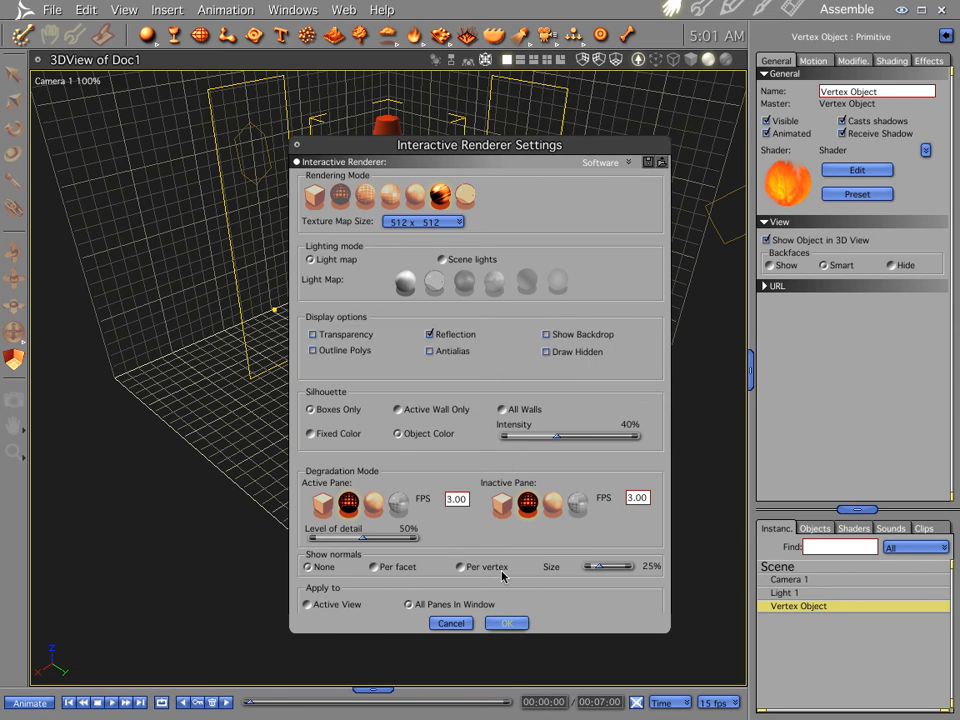
left_click(507, 623)
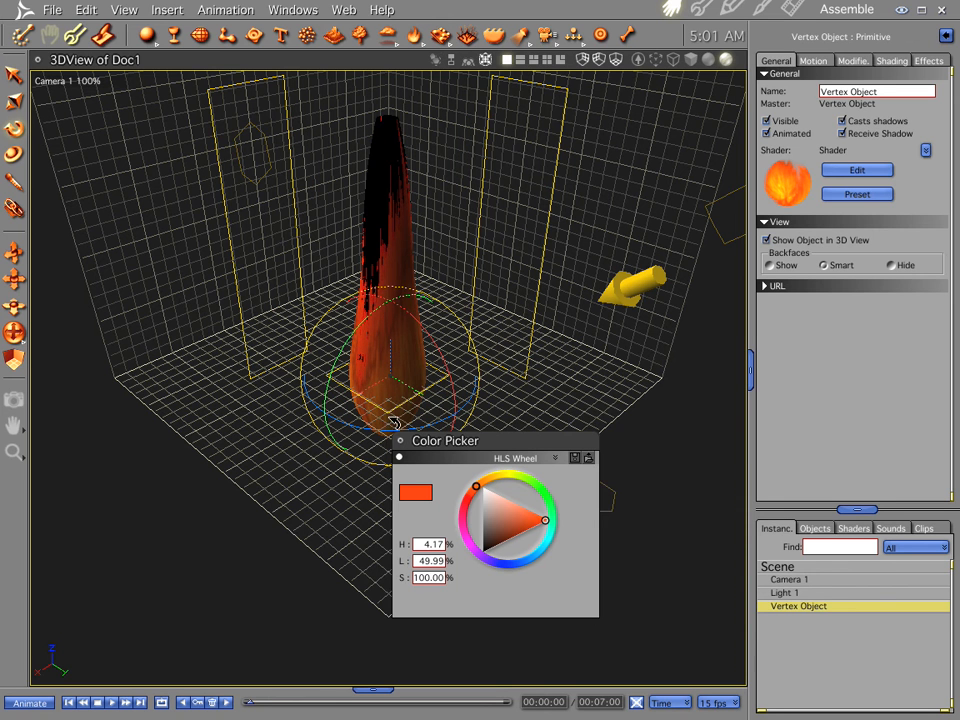
Step: Spin the flame about its vertical axis, render it, then lower it along Z
mouse_move(386, 428)
left_mouse_down()
mouse_move(521, 388)
mouse_move(564, 195)
mouse_move(491, 307)
mouse_move(294, 360)
mouse_move(240, 360)
mouse_move(343, 369)
mouse_move(367, 354)
mouse_move(340, 352)
left_mouse_up()
key("ctrl+r")
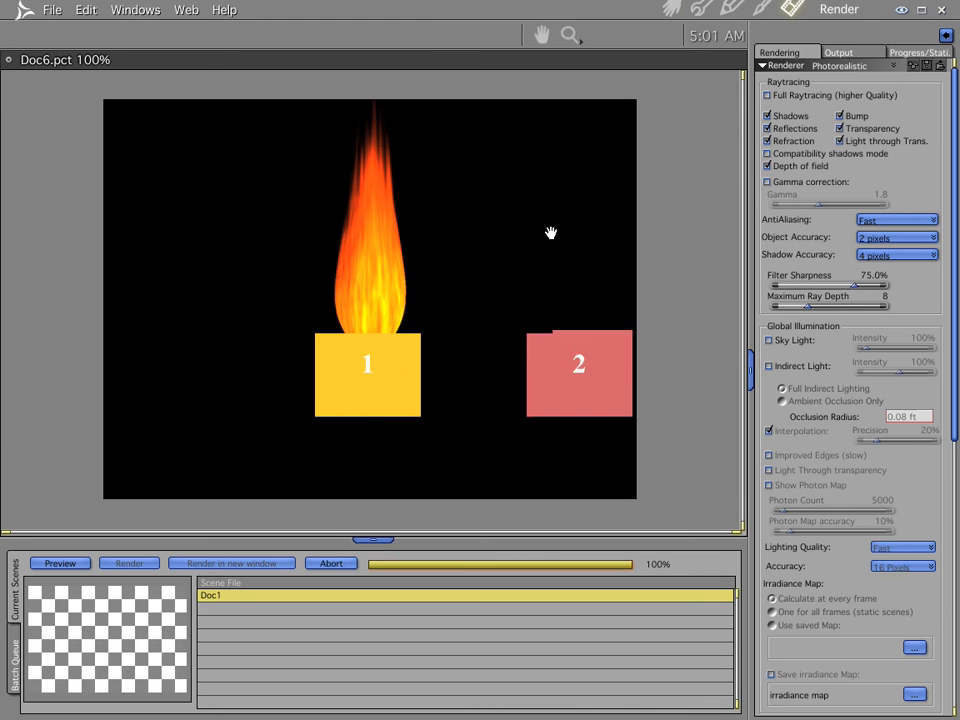
left_click(672, 9)
left_click_drag(391, 312, 390, 392)
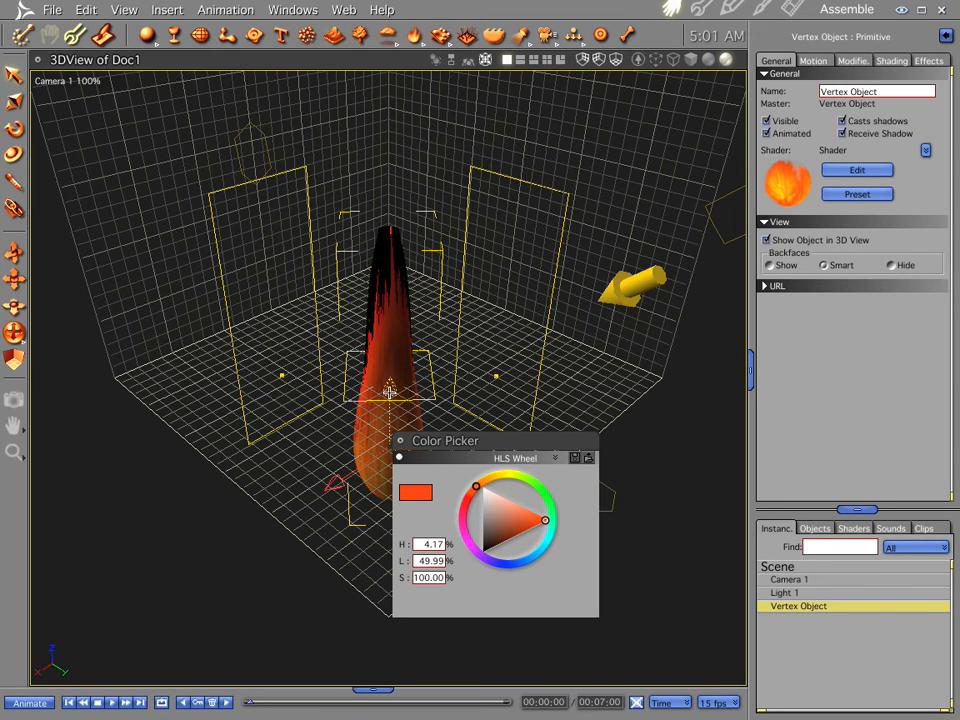
Step: Add a Stretch modifier at 148% and test-render the stretched flame
left_click(843, 60)
left_click(847, 73)
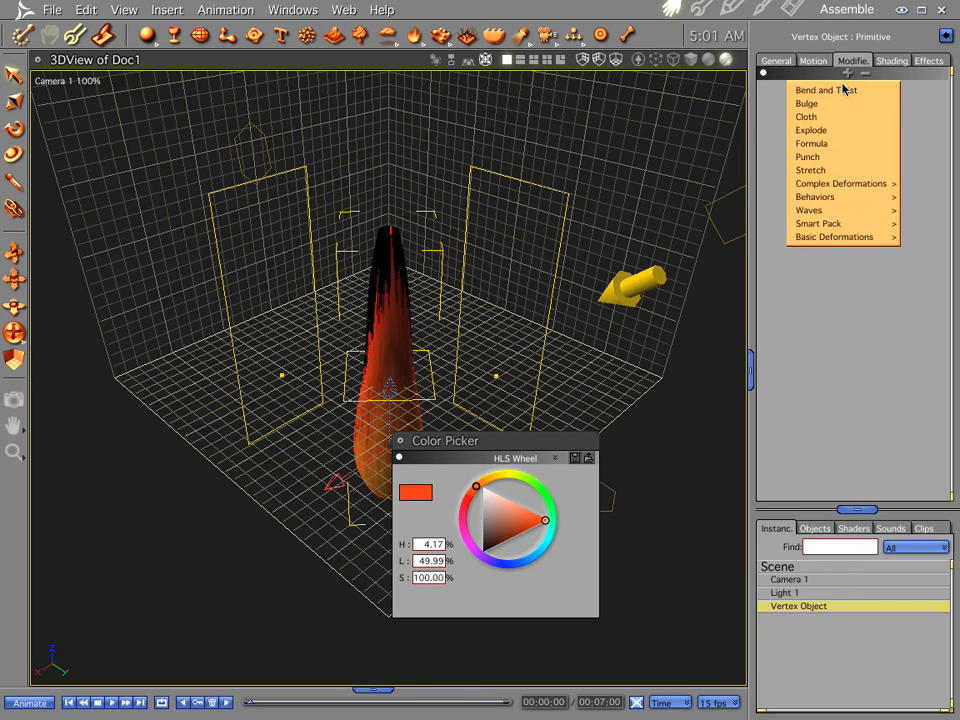
left_click(828, 171)
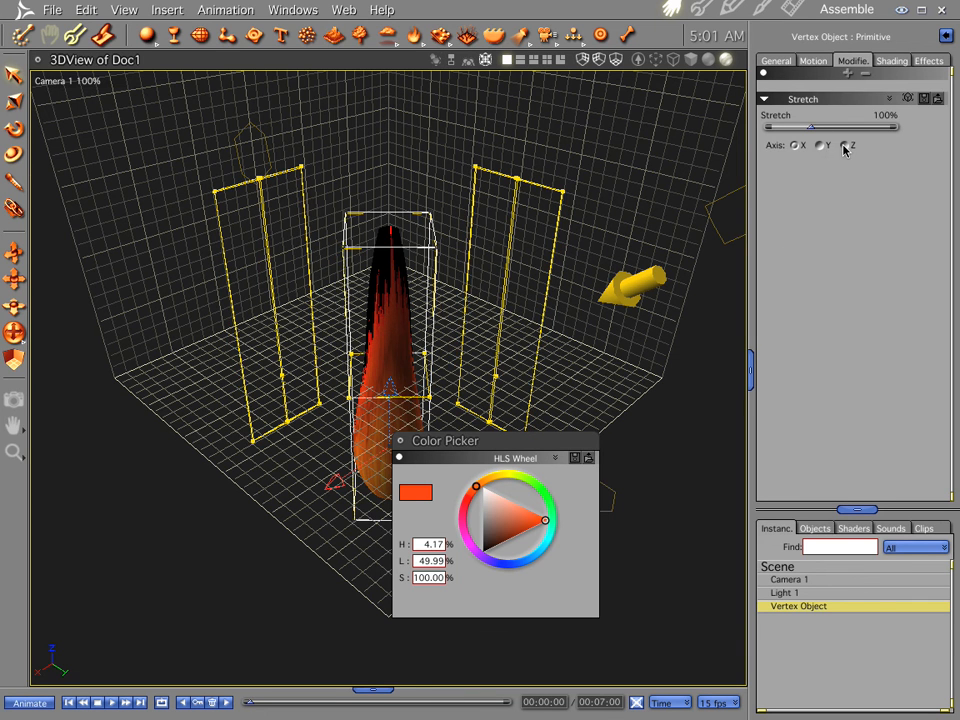
left_click_drag(812, 128, 828, 128)
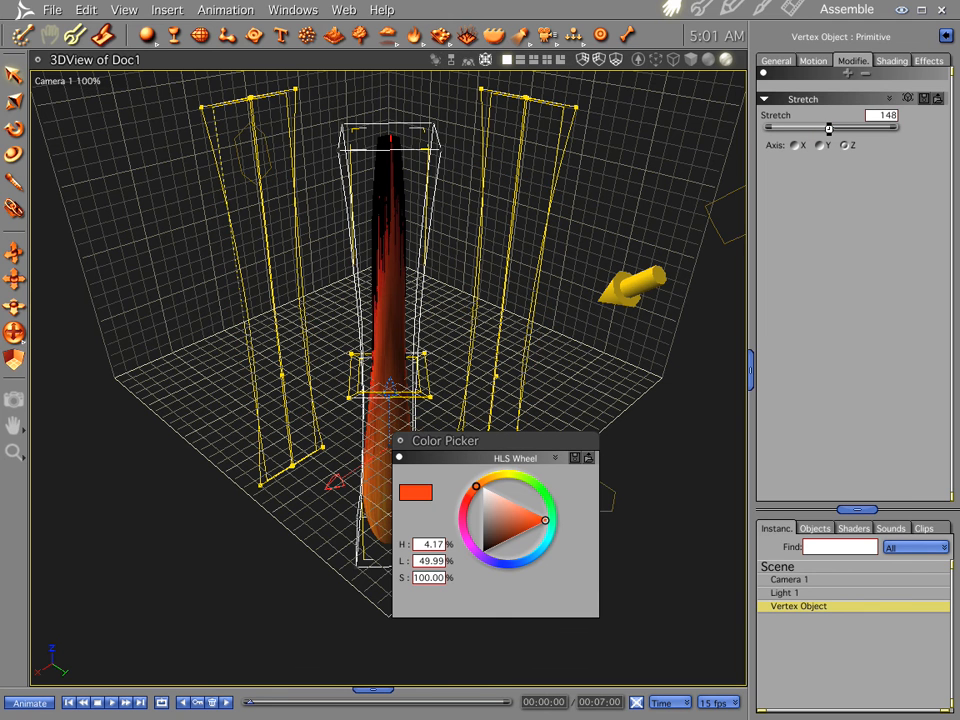
left_click(400, 441)
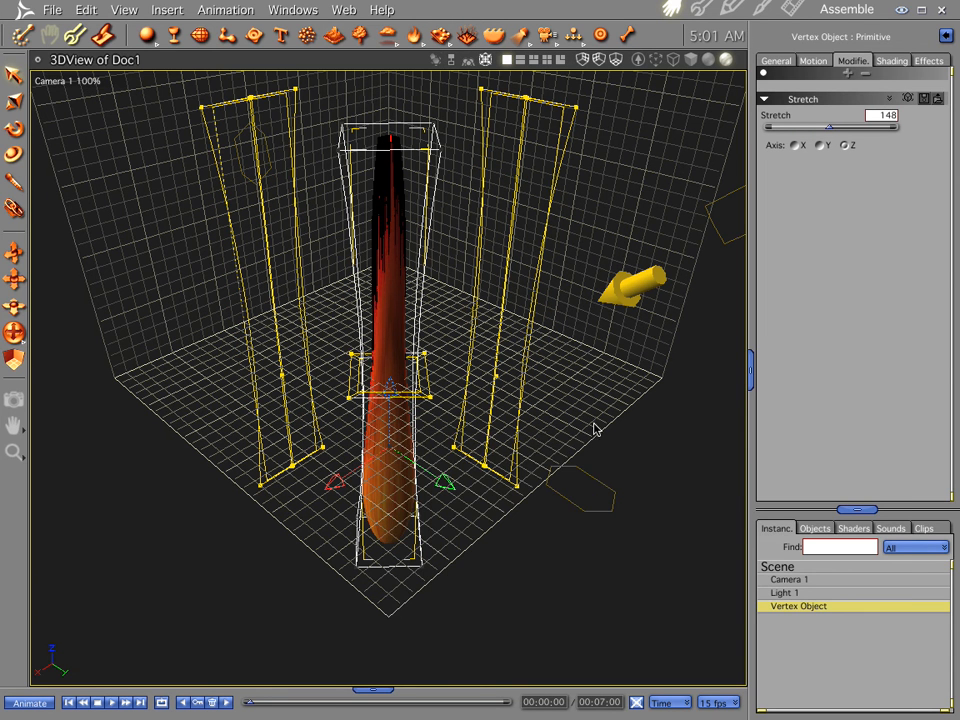
scroll(594, 428, "up", 1)
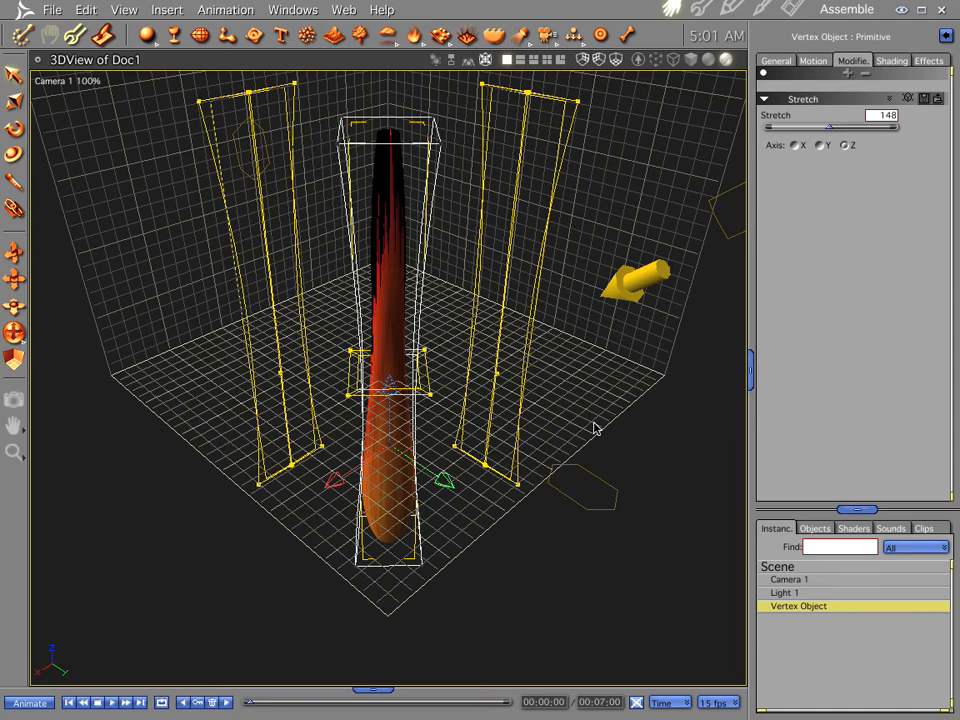
key("ctrl+r")
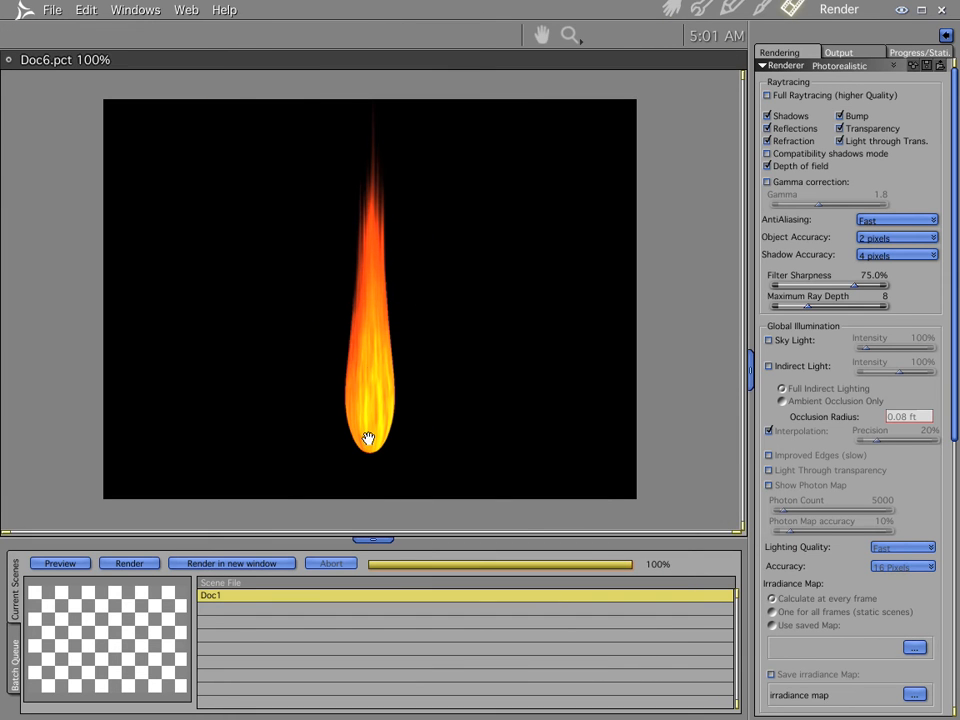
left_click(670, 9)
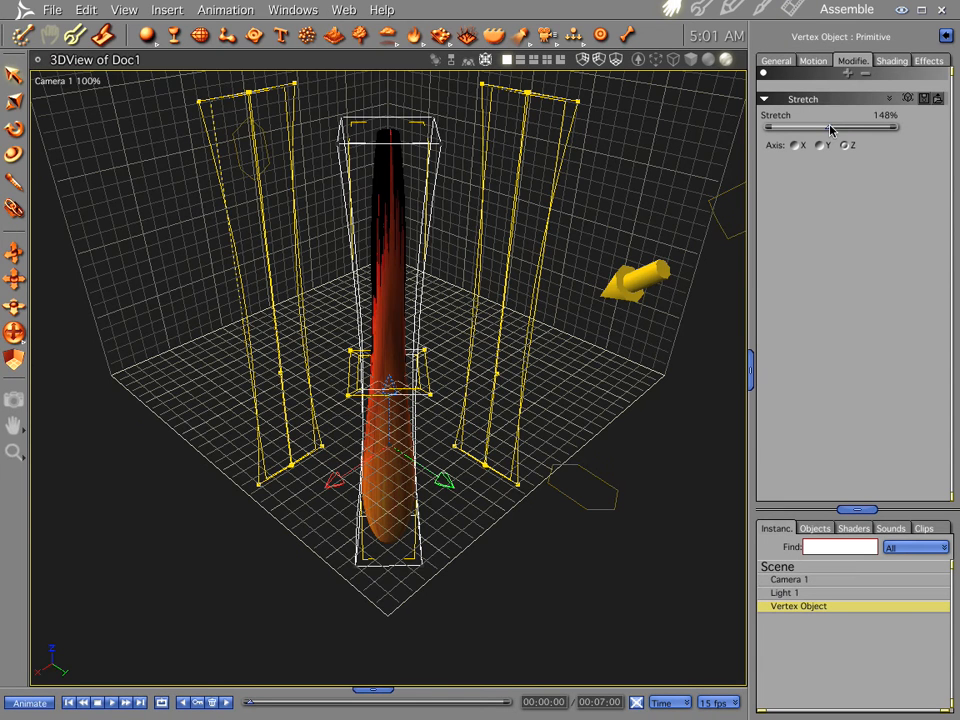
Step: Add a Bend and Twist modifier with a 103° bend angle and render the arc
left_click(842, 74)
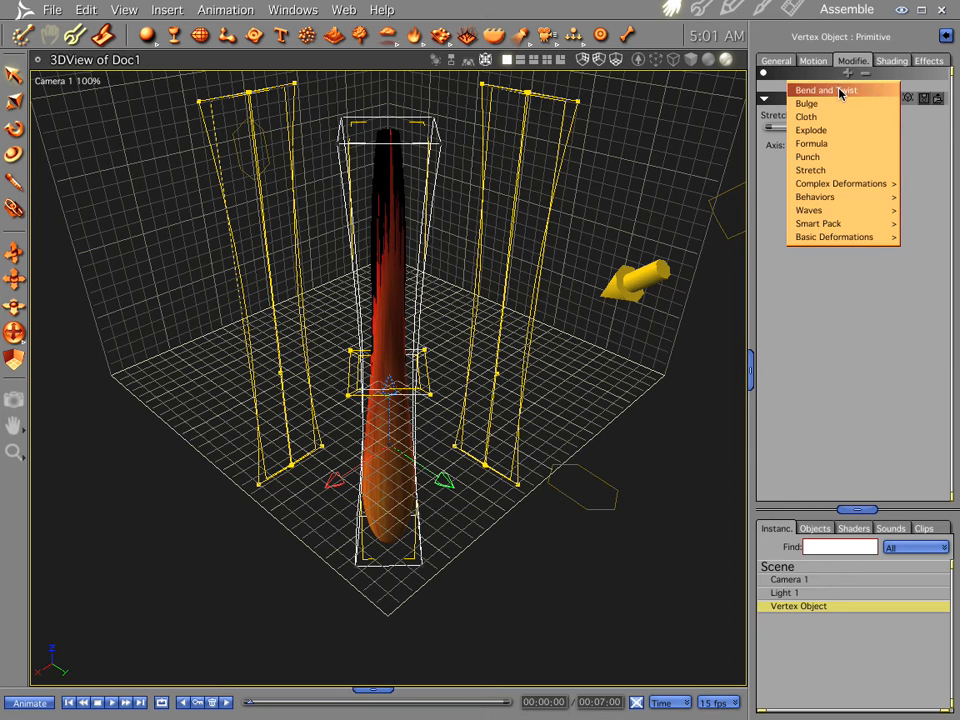
left_click(840, 91)
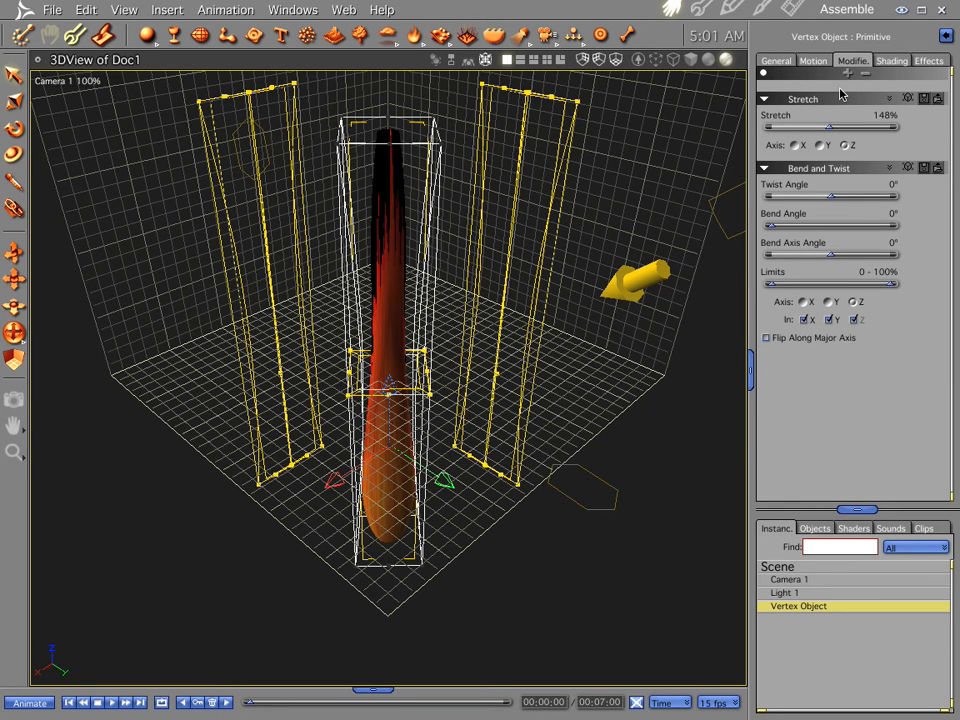
left_click_drag(770, 225, 838, 222)
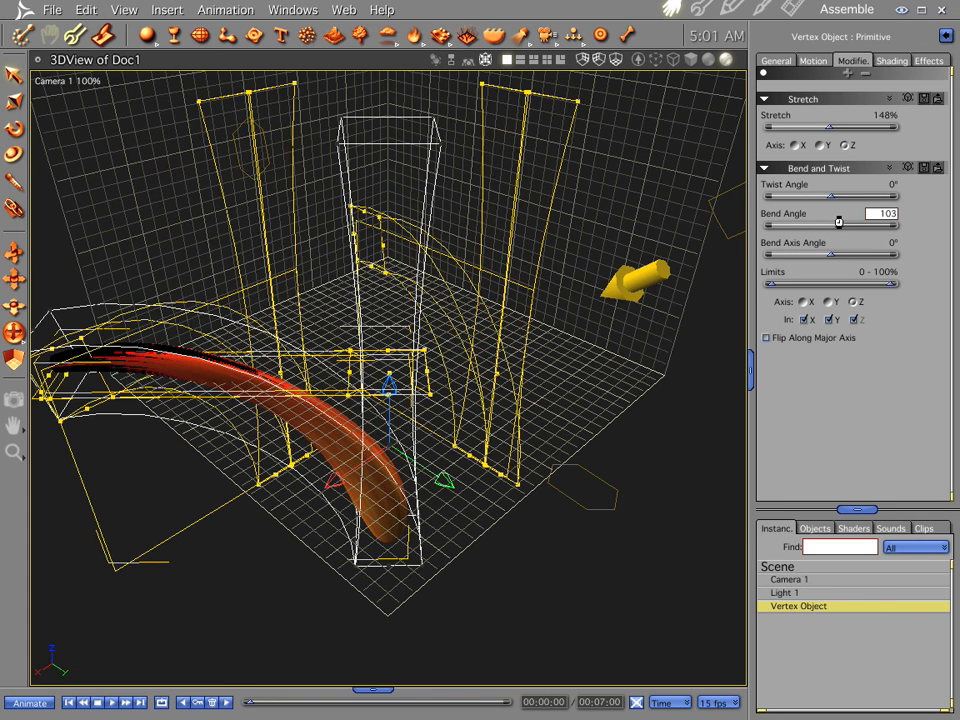
key("ctrl+r")
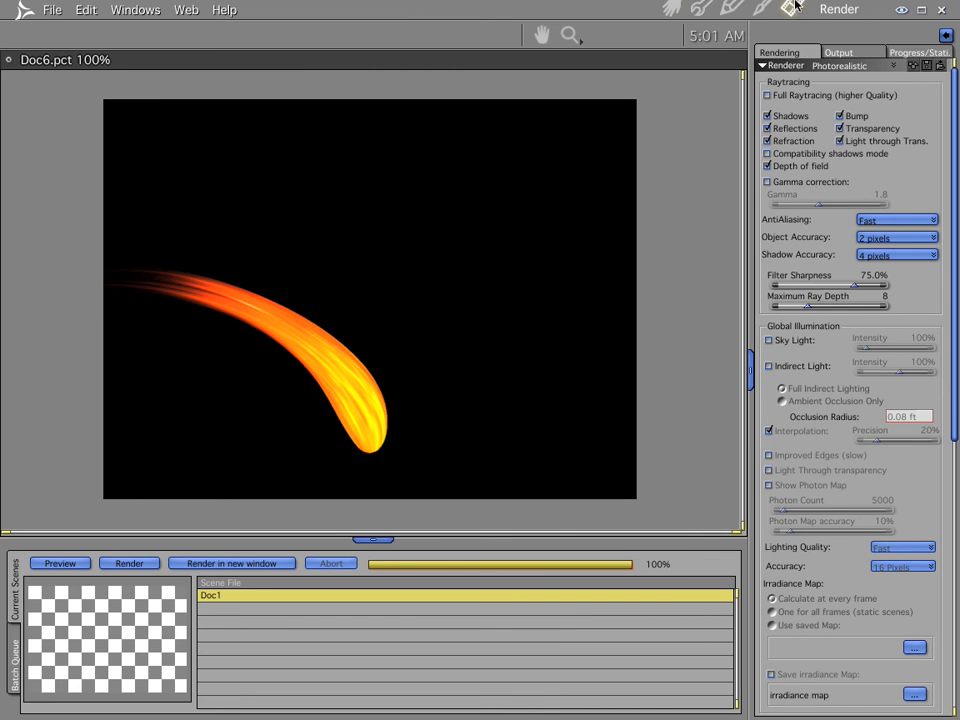
left_click(670, 9)
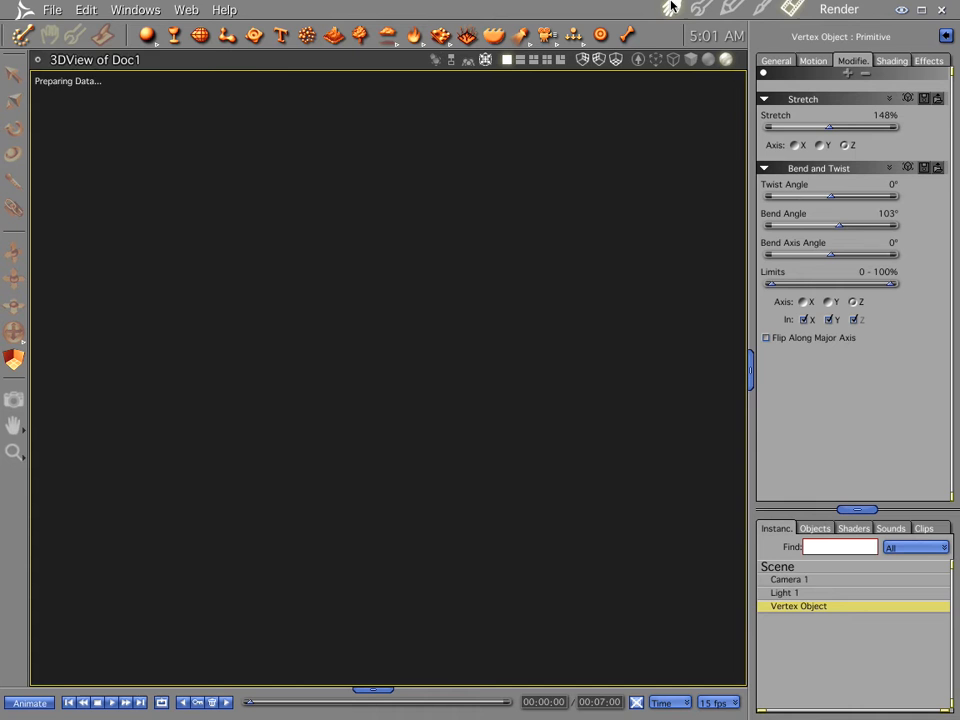
Step: Set the flame shader's Highlight and Shininess channels to None
left_click(849, 528)
double_click(853, 561)
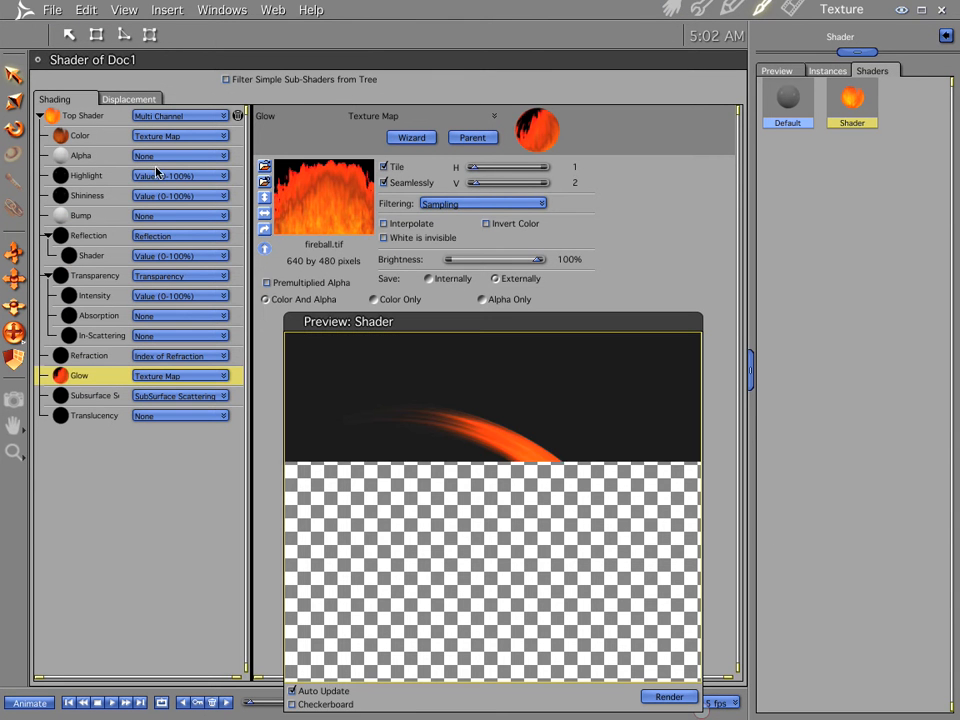
left_click(156, 175)
left_click(150, 191)
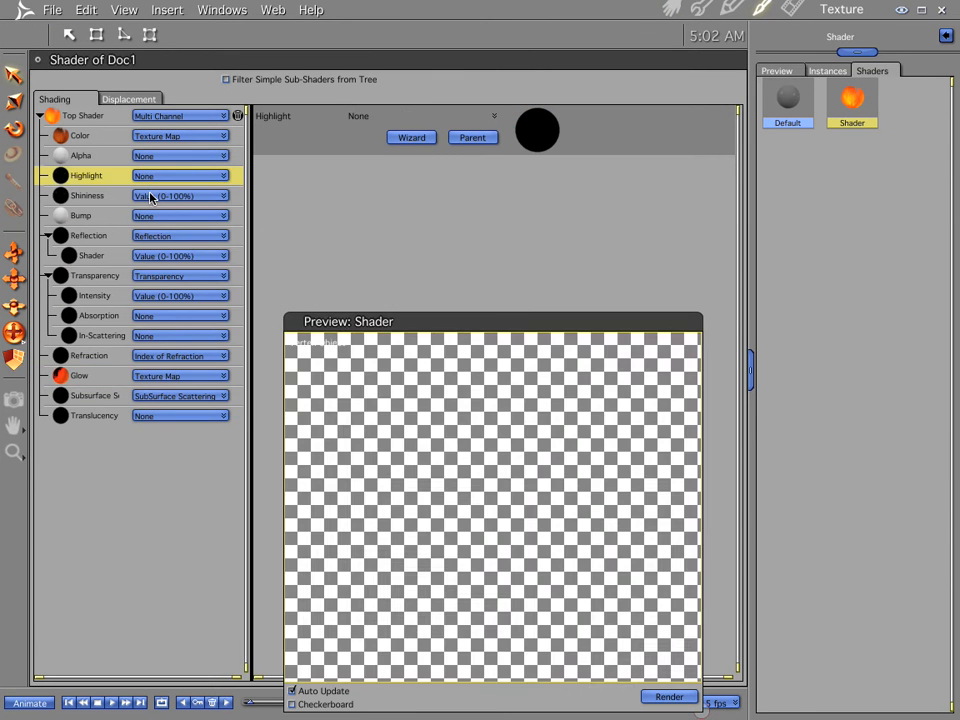
left_click(150, 196)
left_click(146, 210)
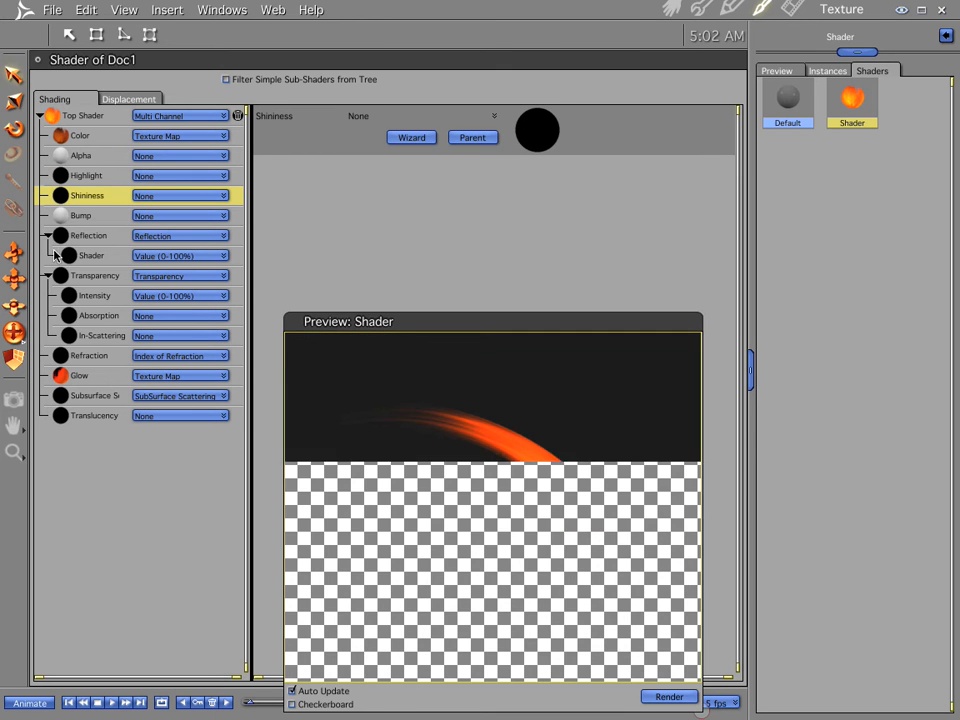
Step: Copy the fireball.tif Color texture map and paste it into the Alpha channel
left_click(87, 140)
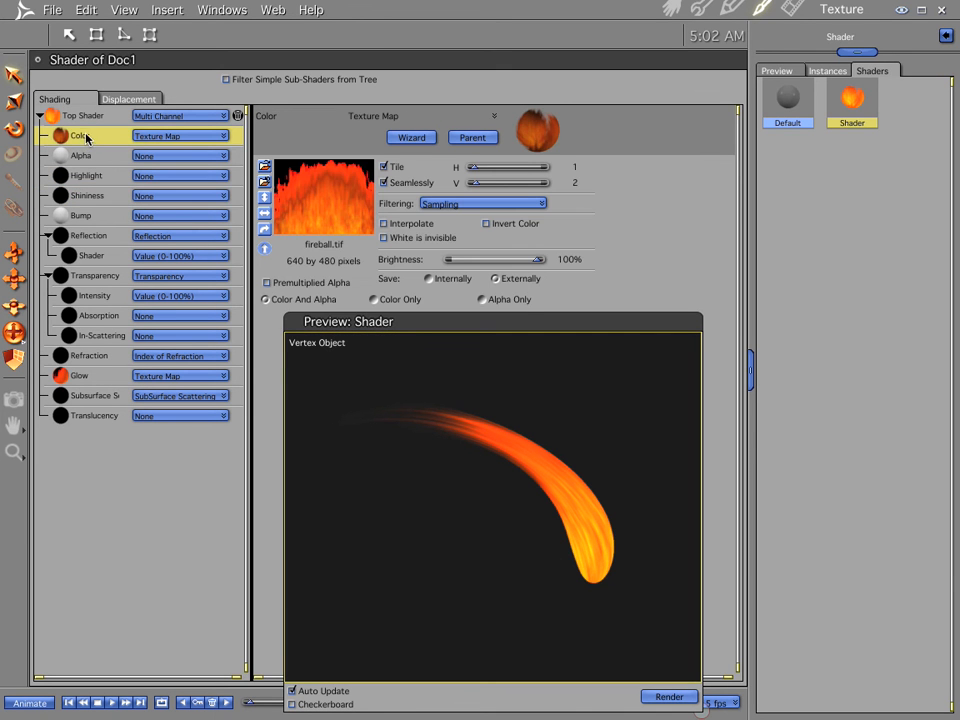
right_click(86, 136)
left_click(100, 155)
left_click(100, 157)
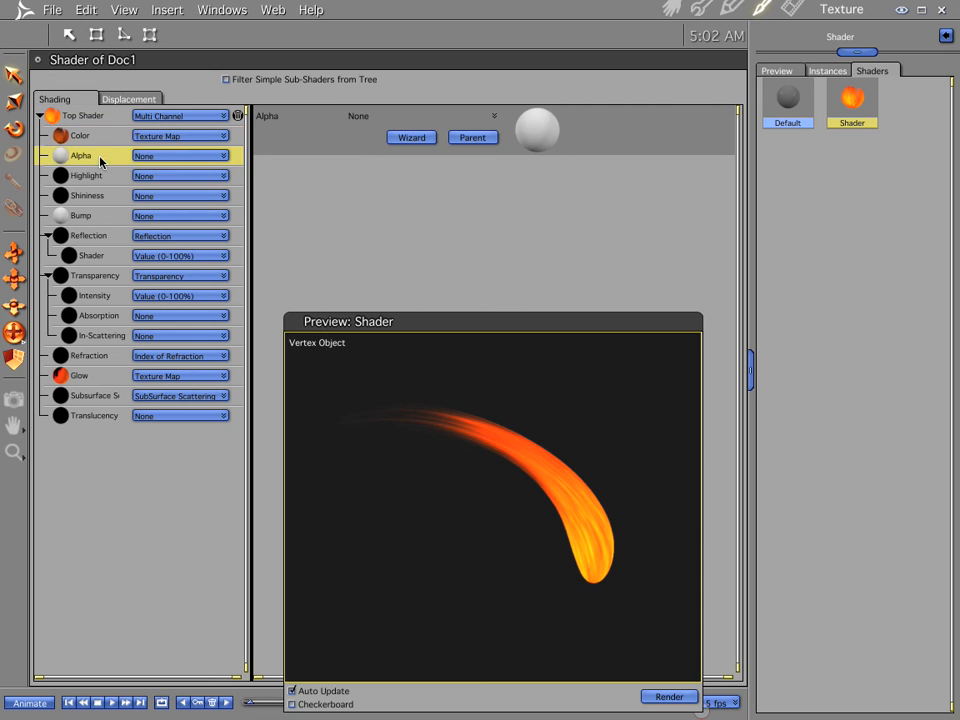
right_click(100, 158)
left_click(119, 192)
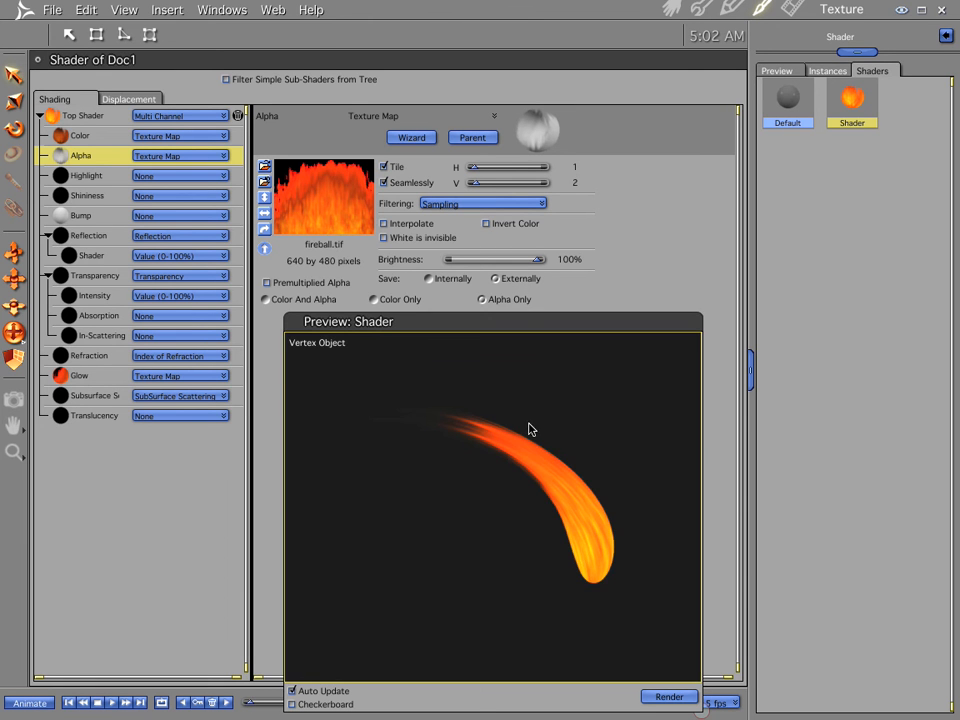
left_click(667, 11)
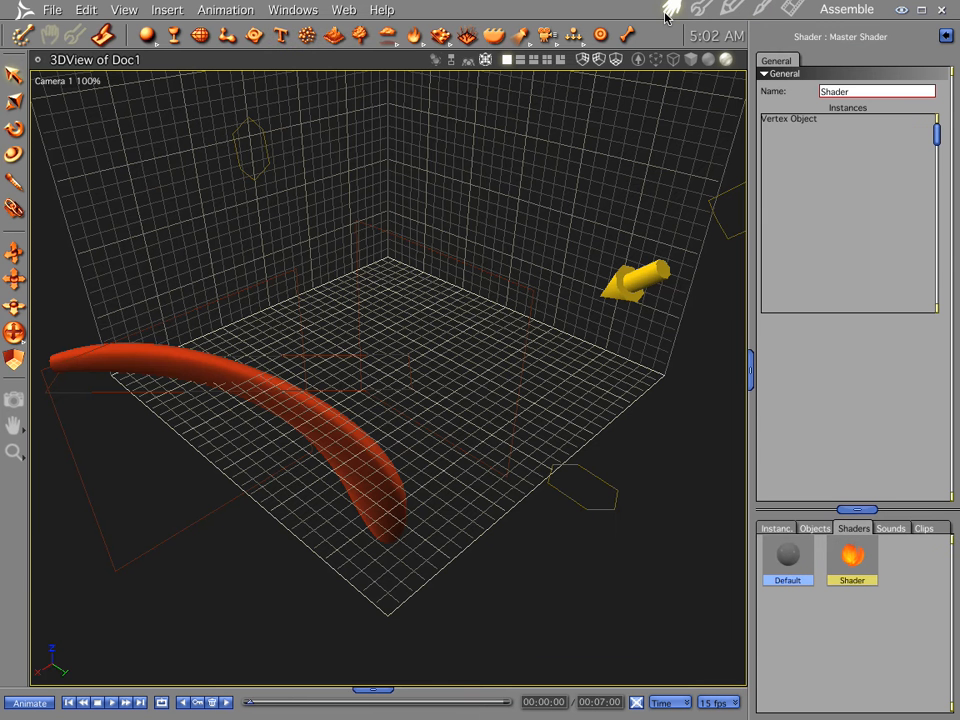
left_click(336, 439)
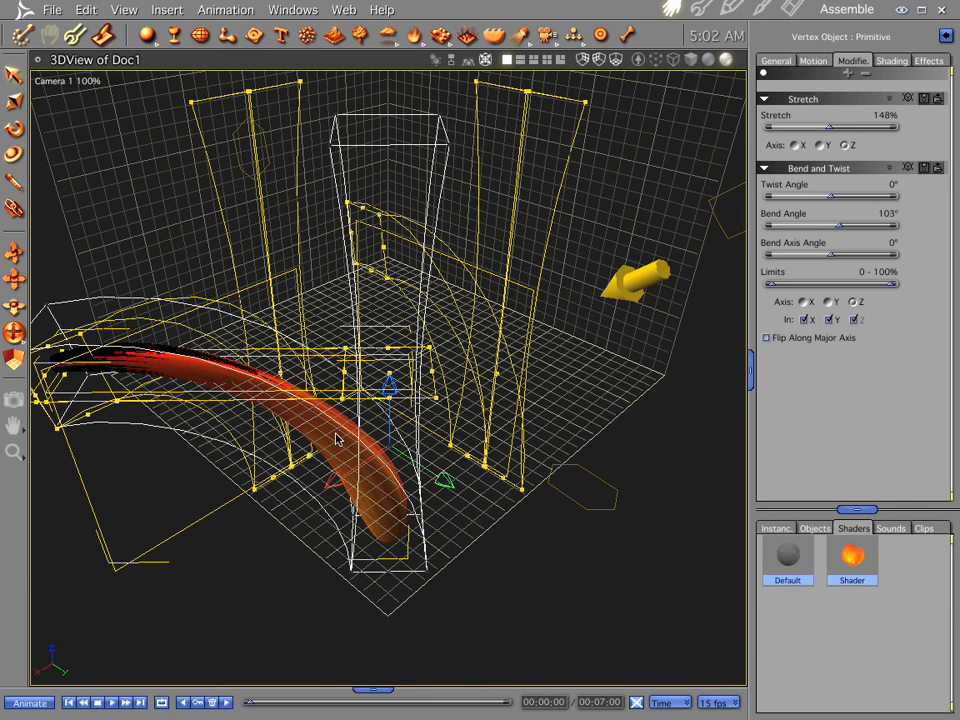
key("0")
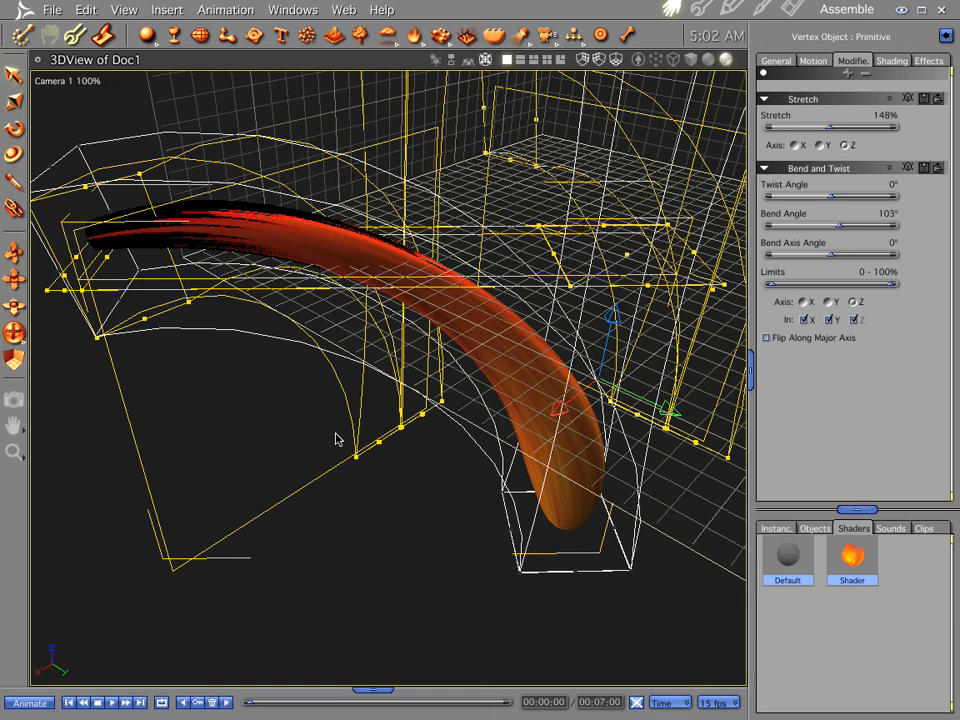
key("ctrl+r")
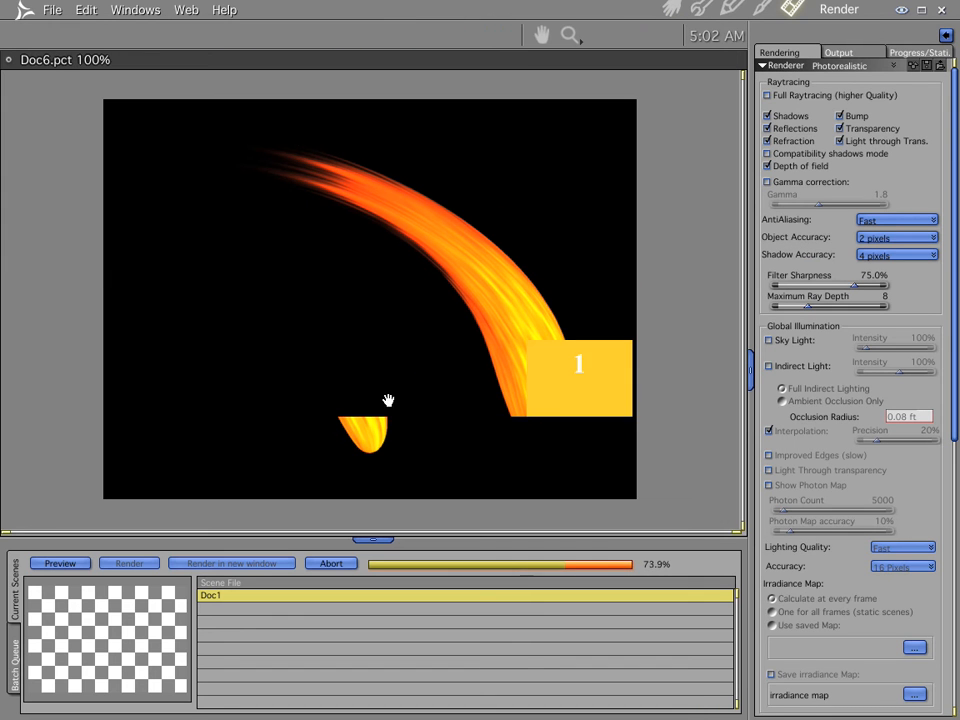
left_click(667, 9)
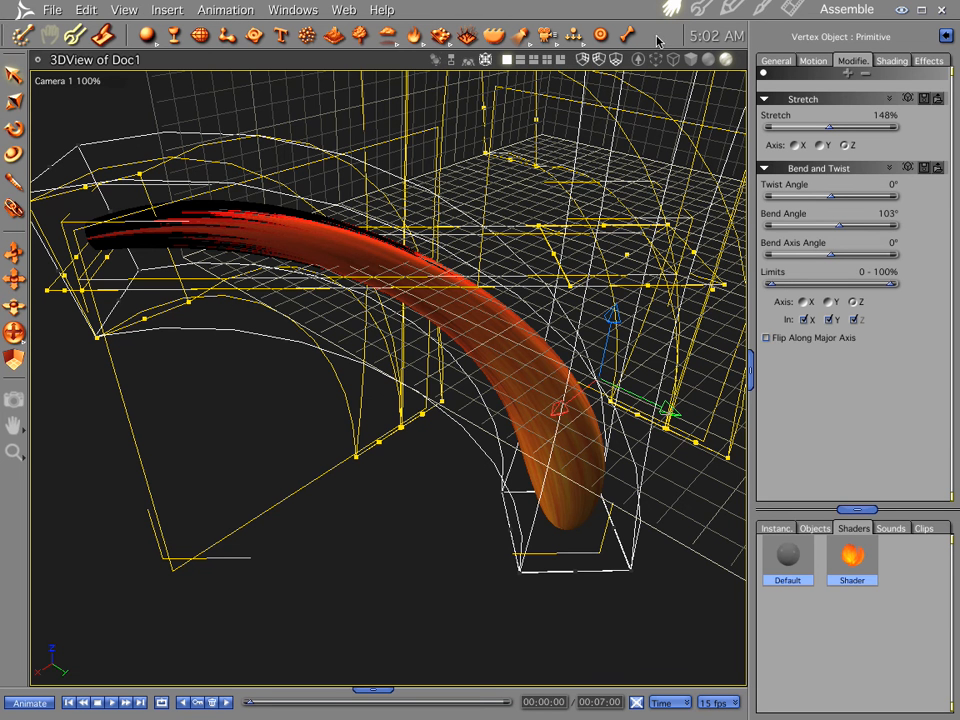
Step: Enable an Aura effect on the flame with Radius 11 and Intensity 12.0
left_click(918, 63)
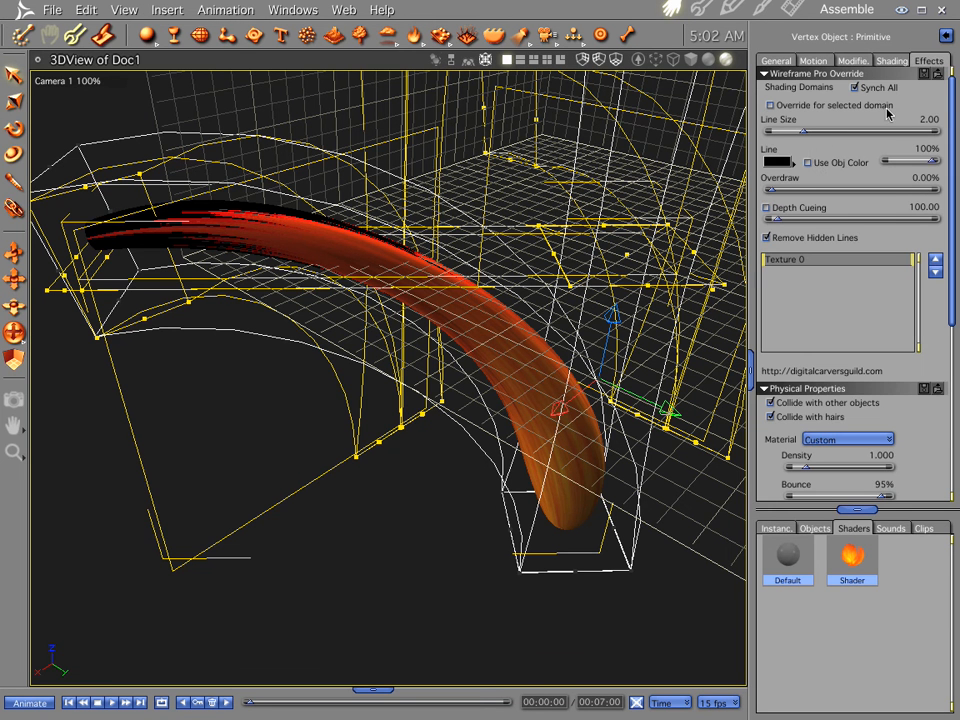
left_click(764, 74)
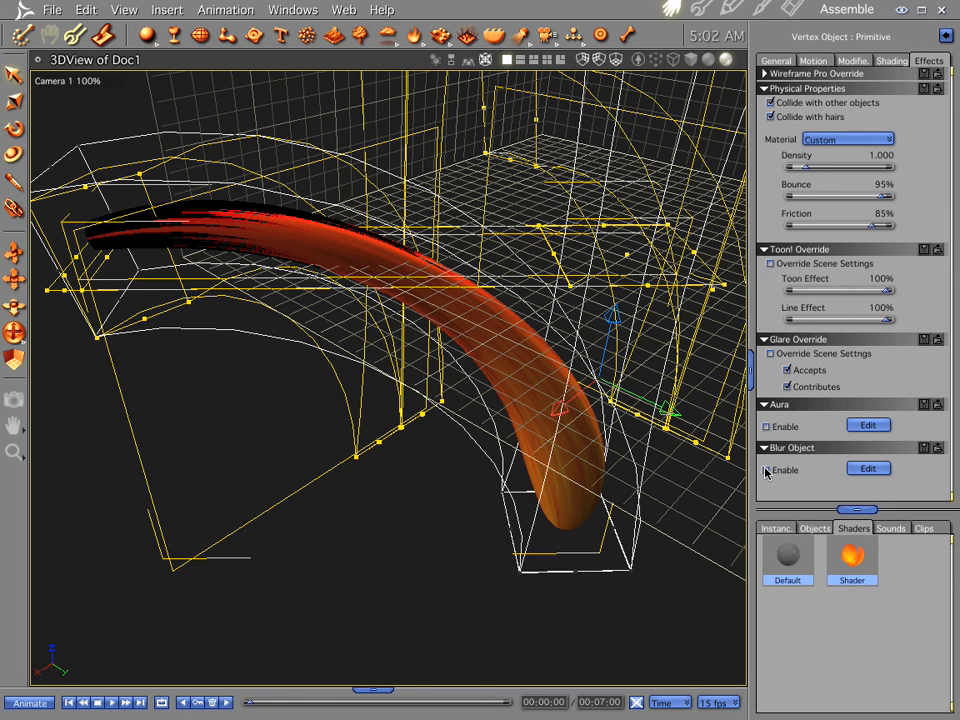
left_click(866, 425)
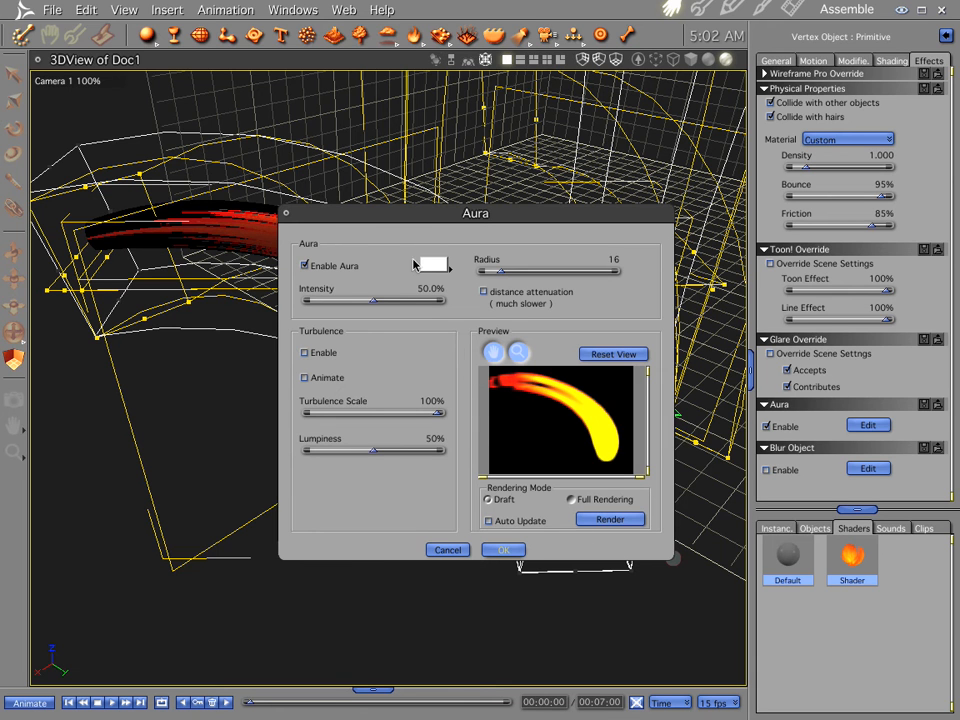
left_click_drag(502, 276, 494, 276)
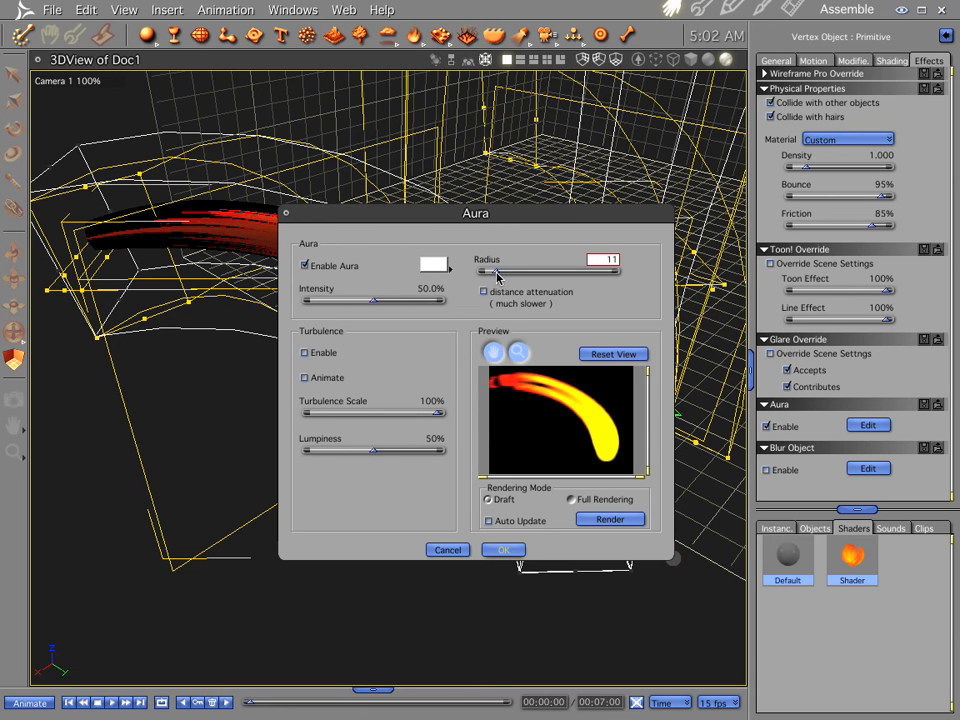
left_click_drag(373, 306, 324, 301)
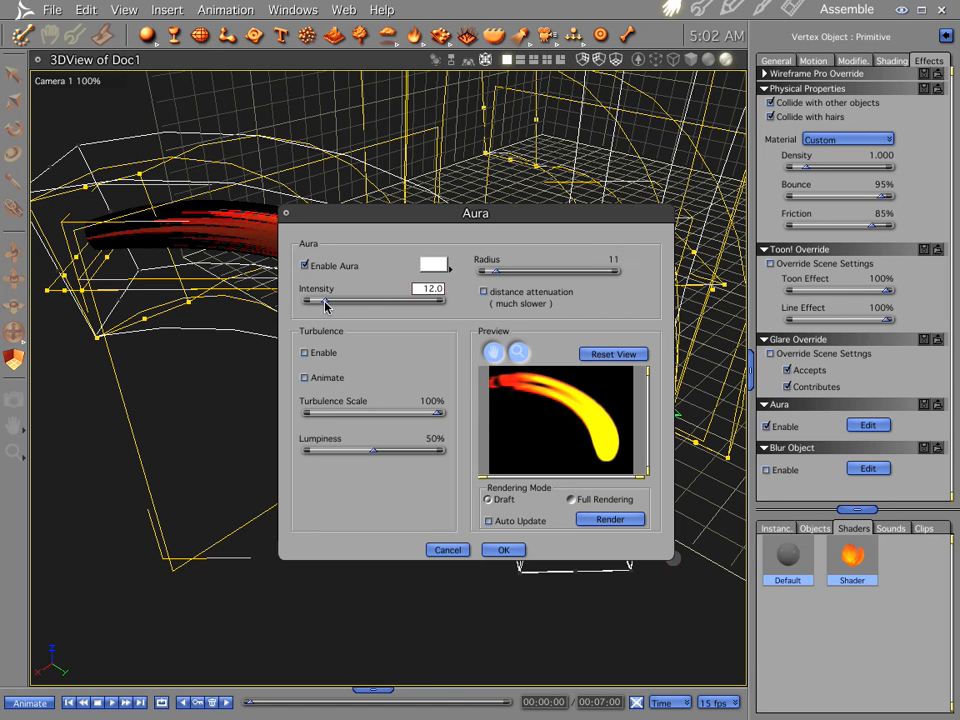
left_click(504, 550)
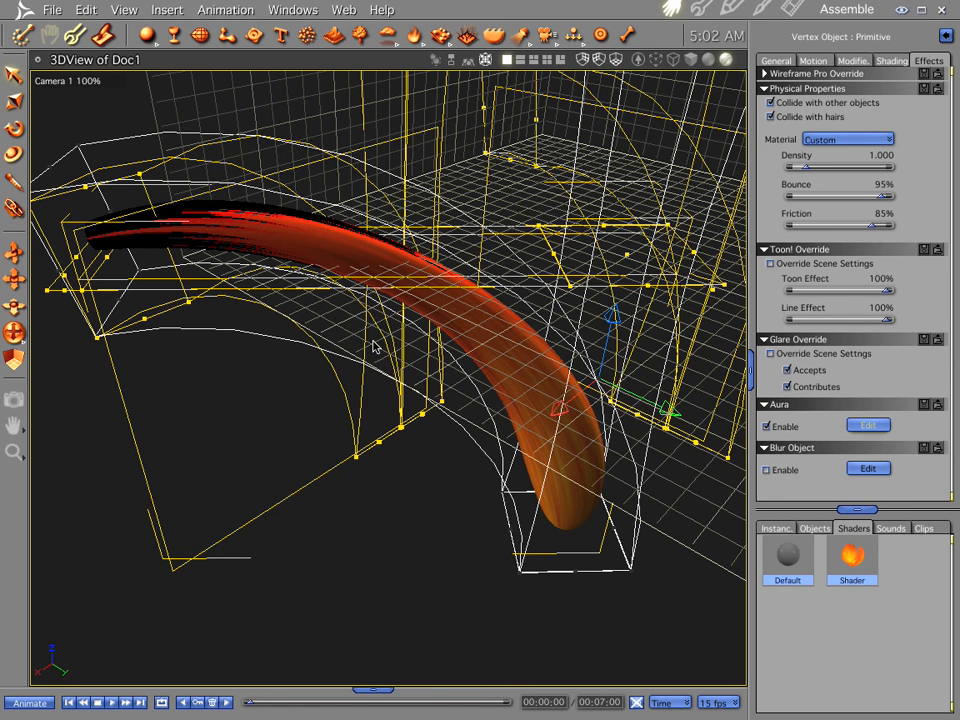
left_click_drag(379, 270, 467, 352)
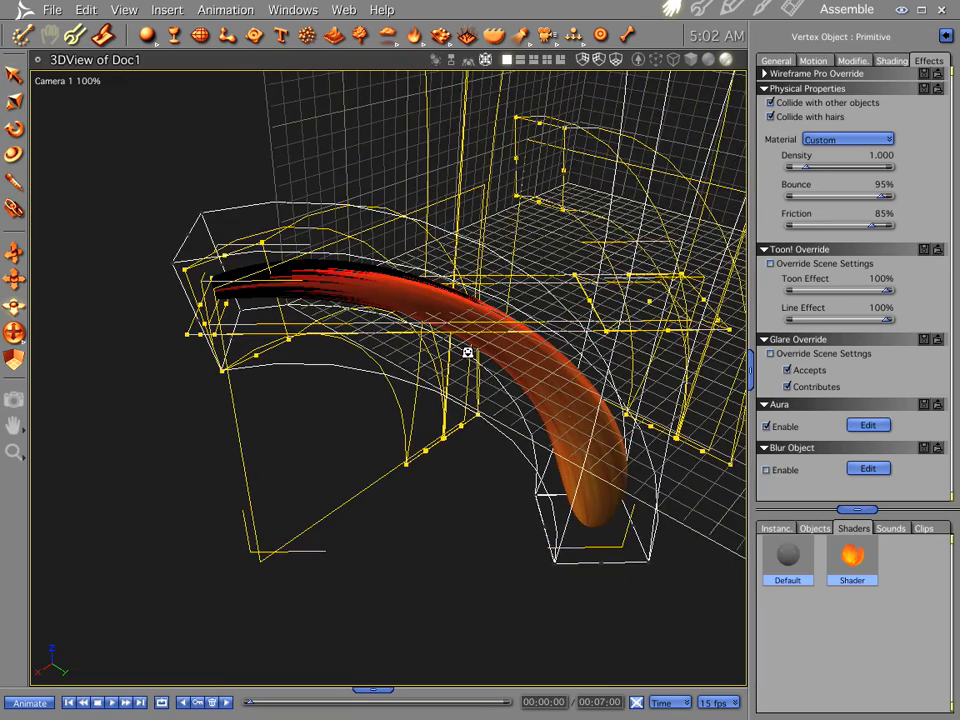
Step: Render the comet with its aura, then return to the 3D view and orbit the flame
key("ctrl+r")
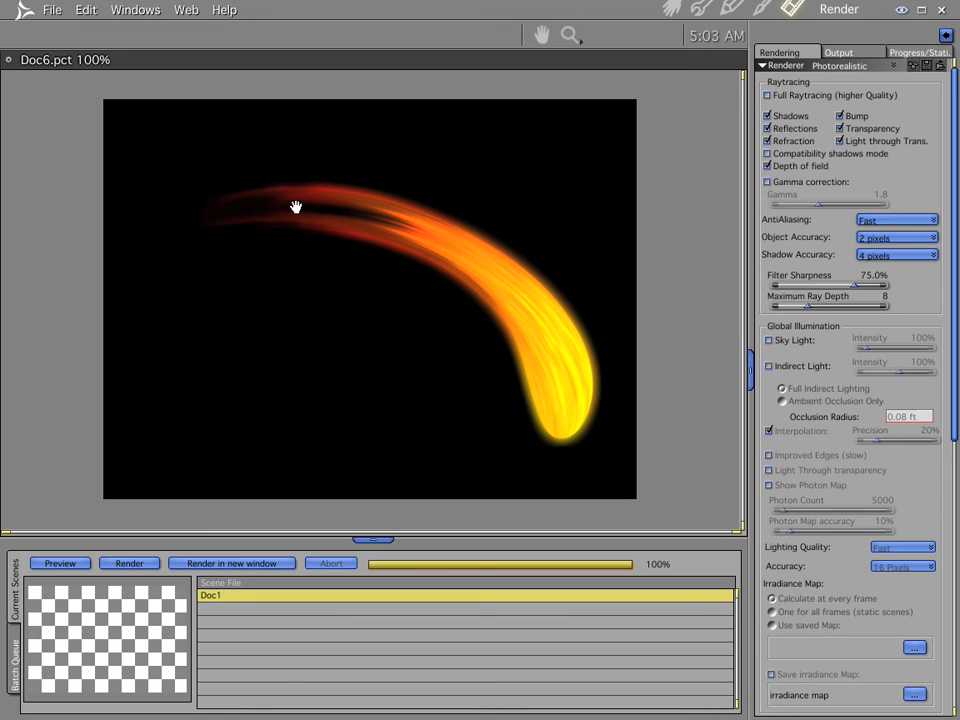
left_click(670, 8)
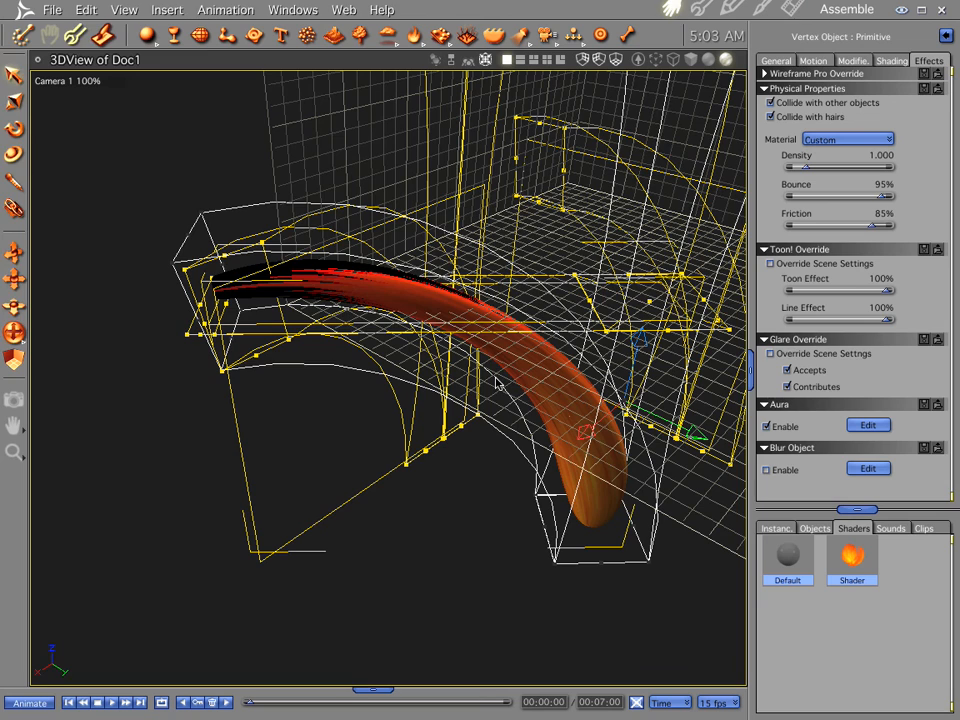
middle_click_drag(440, 447, 363, 386)
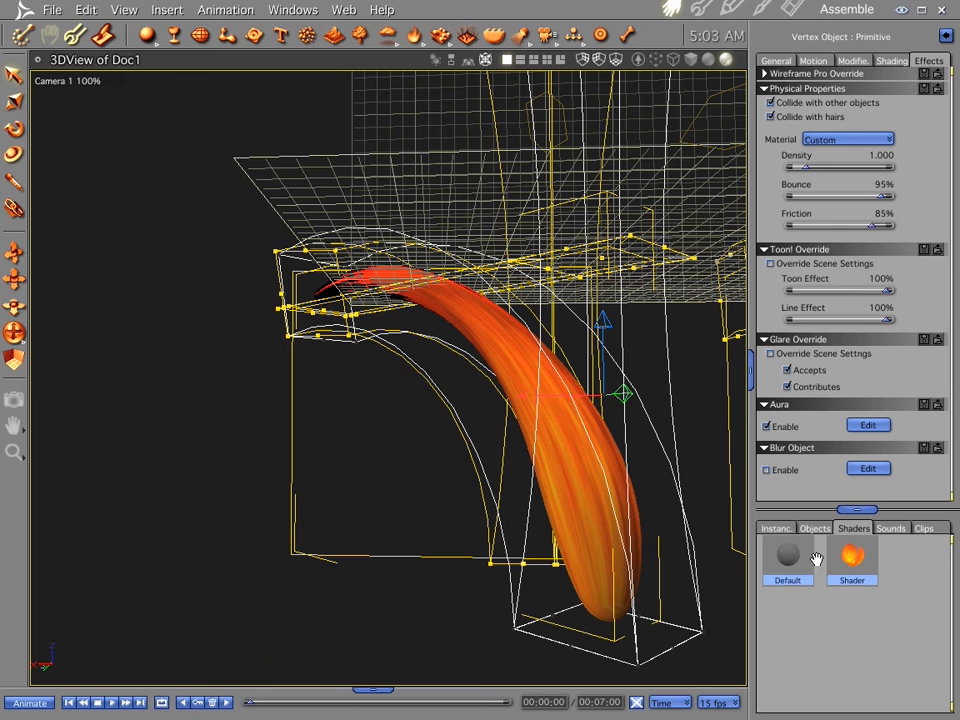
Step: Swap the flame's Bend and Twist modifier for Smart Pack's Noise Deform
left_click(778, 527)
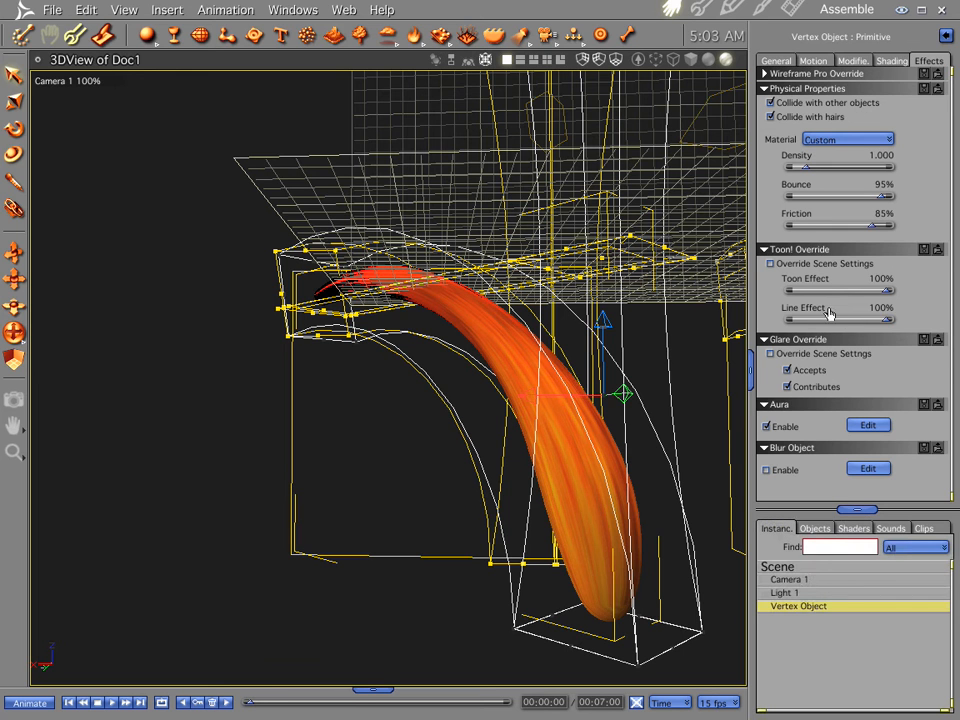
left_click(852, 61)
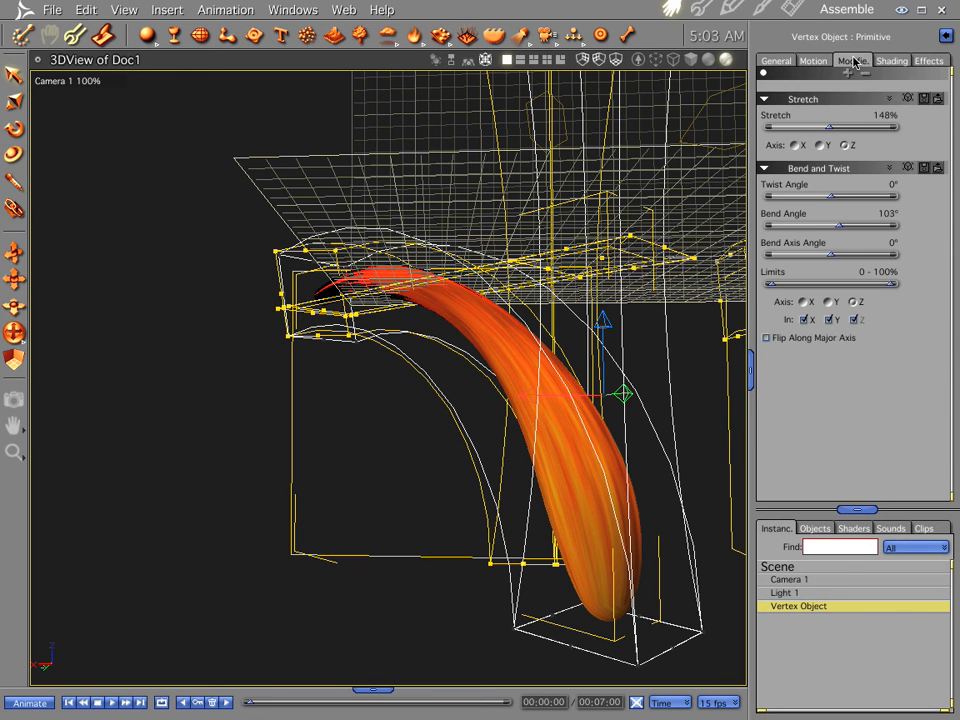
left_click(779, 170)
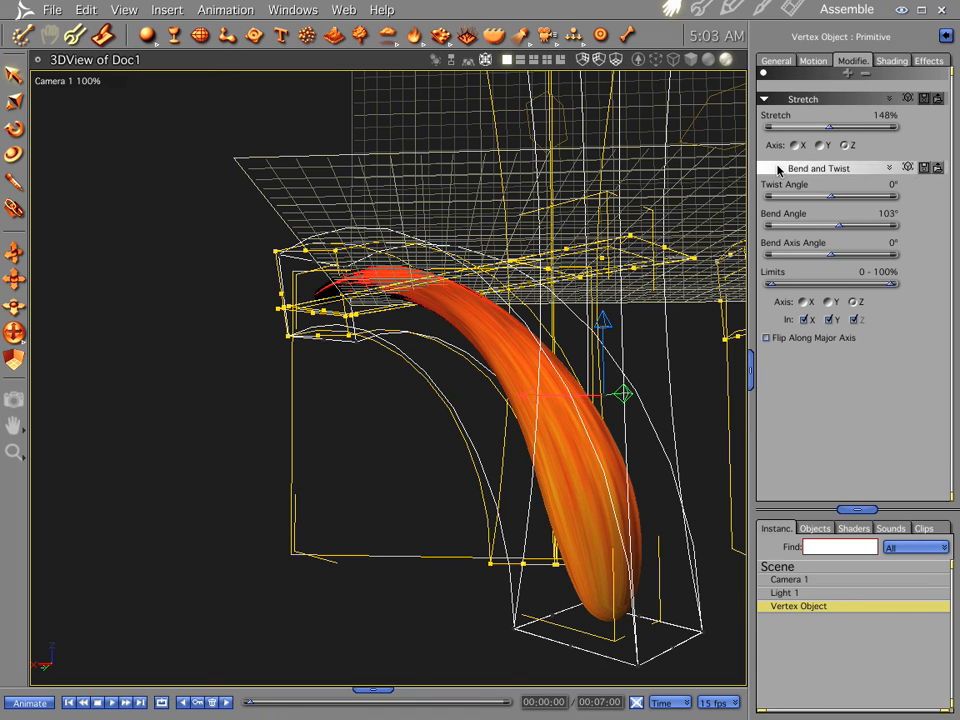
left_click(886, 172)
mouse_move(852, 316)
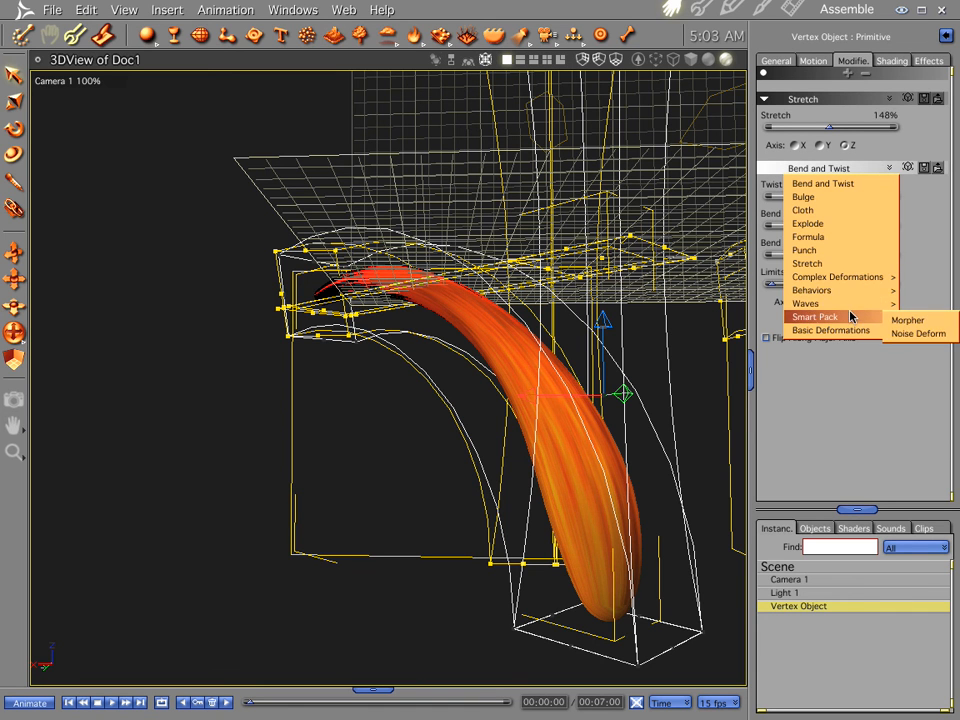
left_click(912, 331)
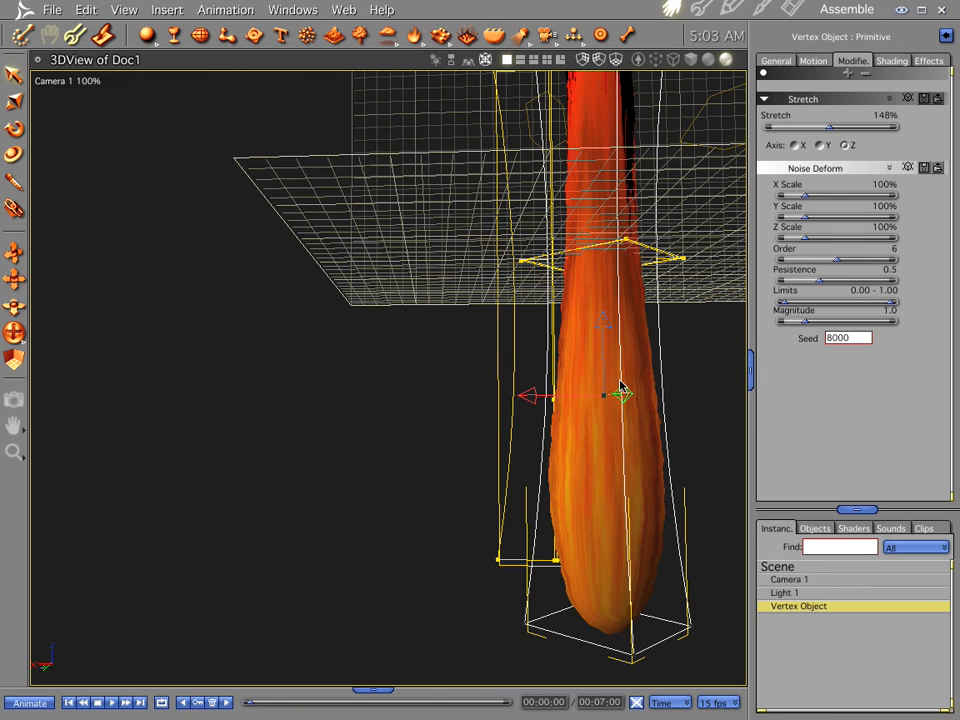
Step: Rotate the flame object so it lies horizontally, then frame and orbit the view around it
key("r")
left_click_drag(676, 348, 562, 297)
key("t")
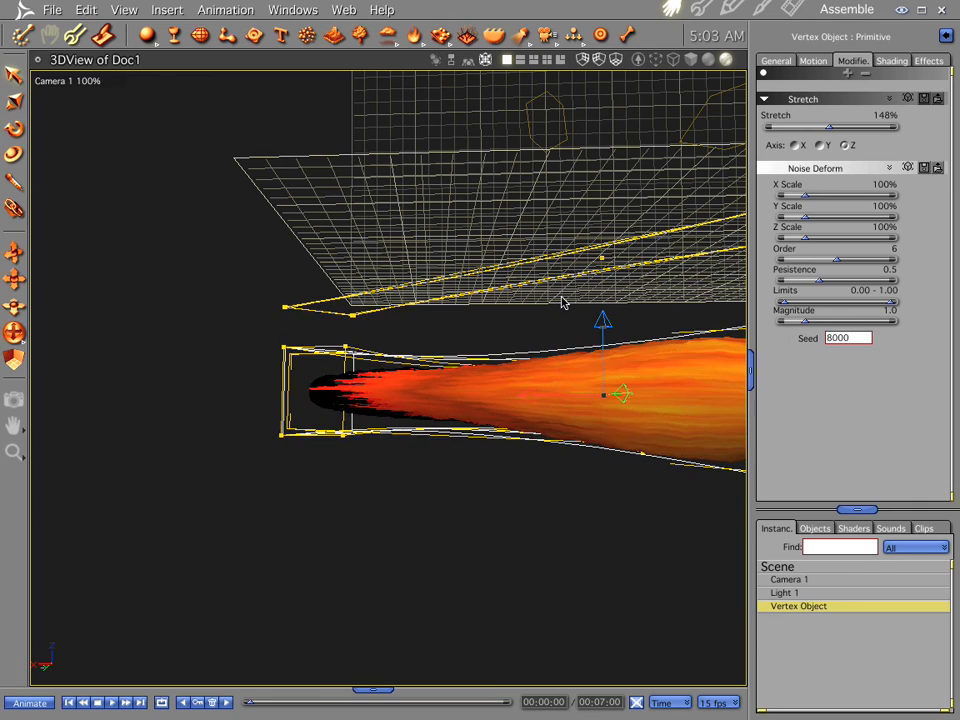
key("0")
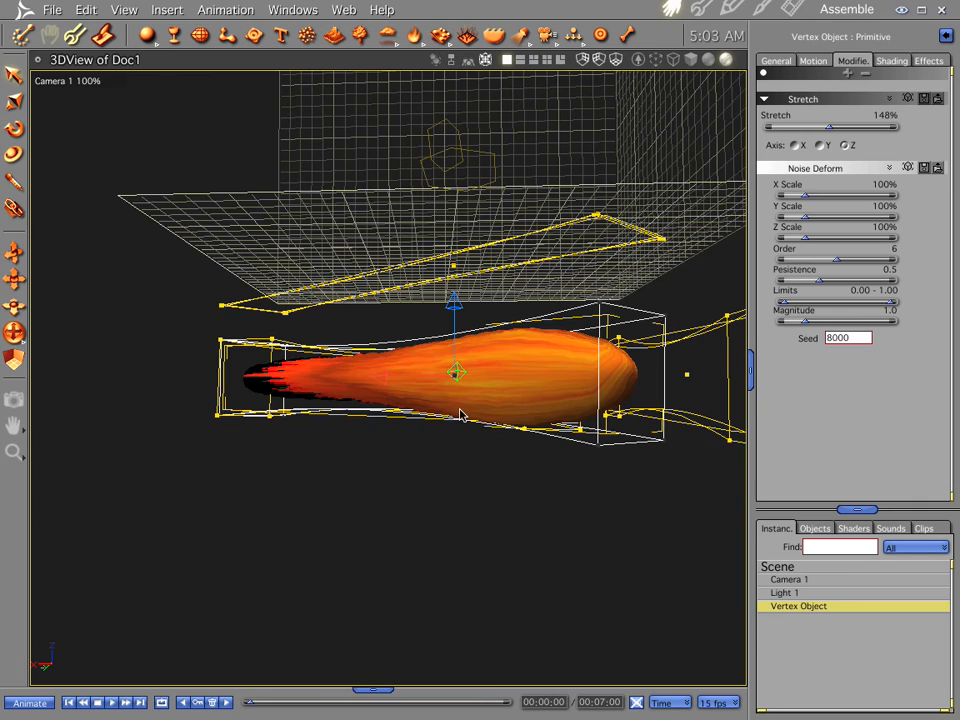
middle_click_drag(443, 403, 526, 407)
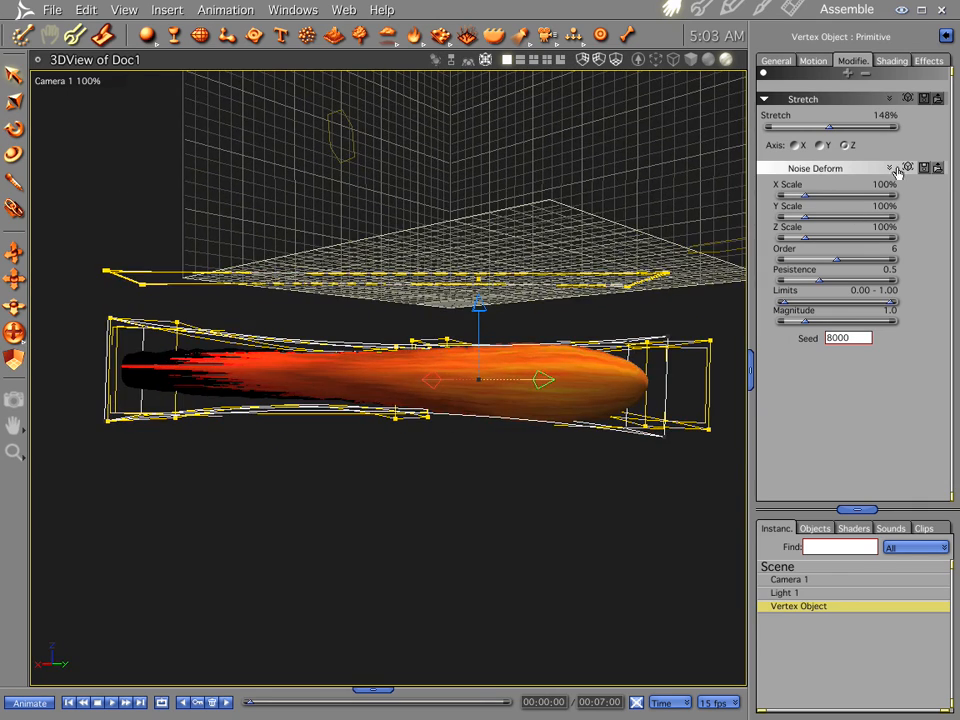
Step: Set the Noise Deform to X Scale 226%, Y Scale 218%, Persistence 0.8, and render
mouse_move(807, 196)
left_mouse_down()
mouse_move(829, 197)
mouse_move(806, 196)
left_mouse_up()
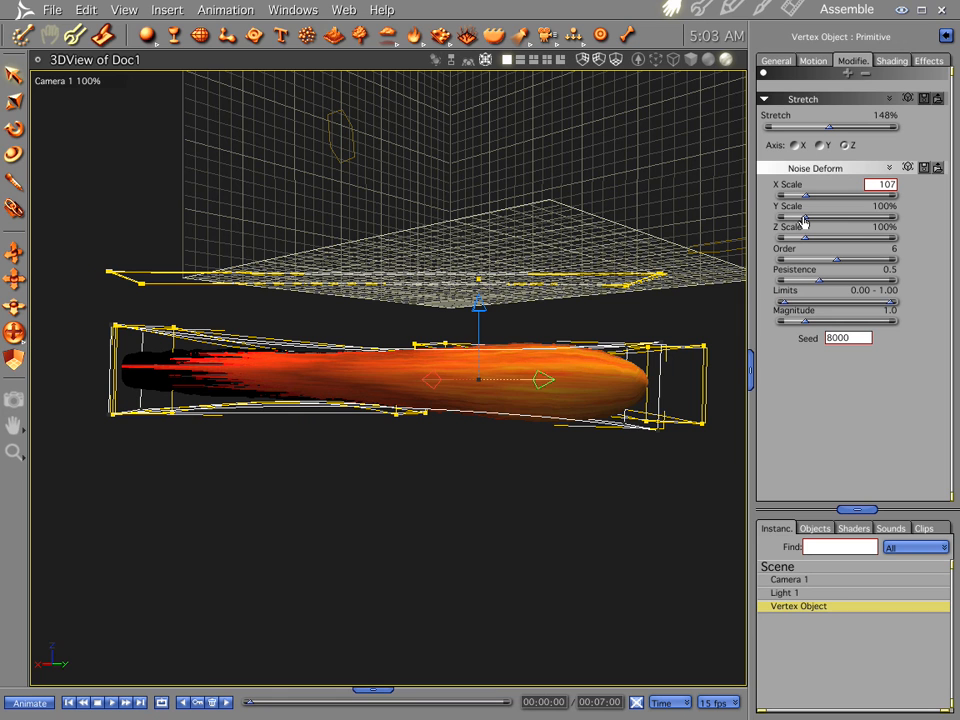
left_click_drag(806, 218, 831, 198)
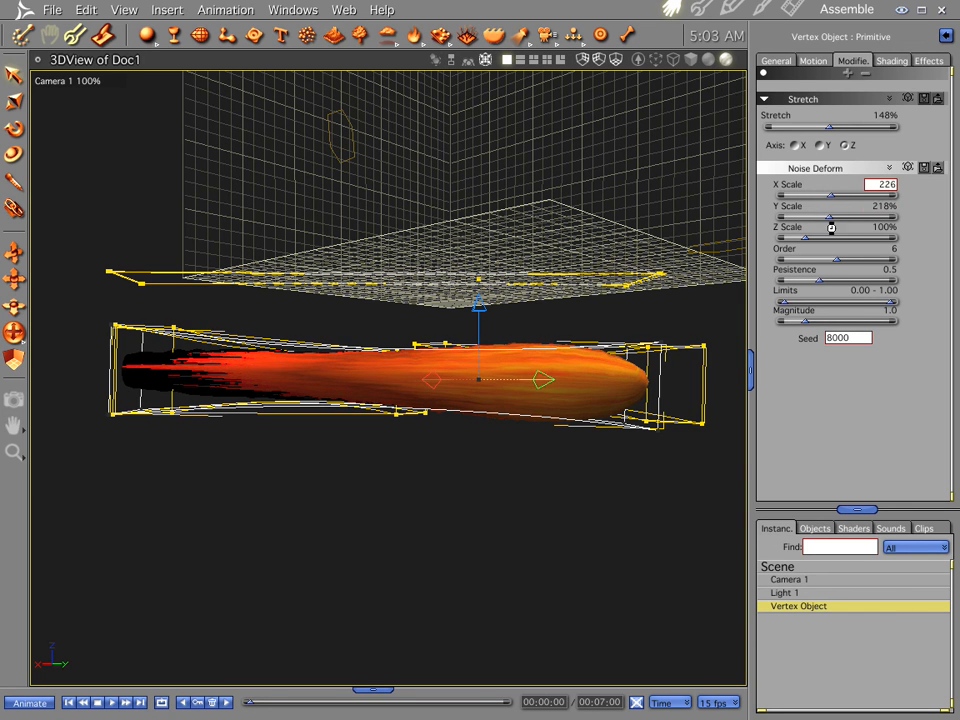
left_click_drag(813, 283, 833, 282)
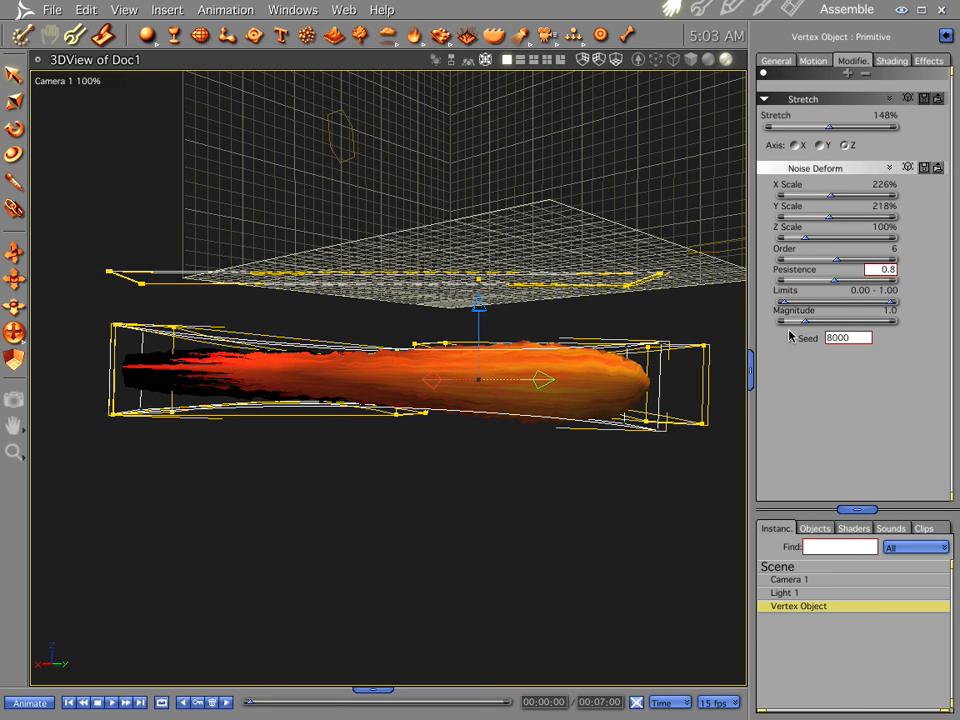
key("ctrl+r")
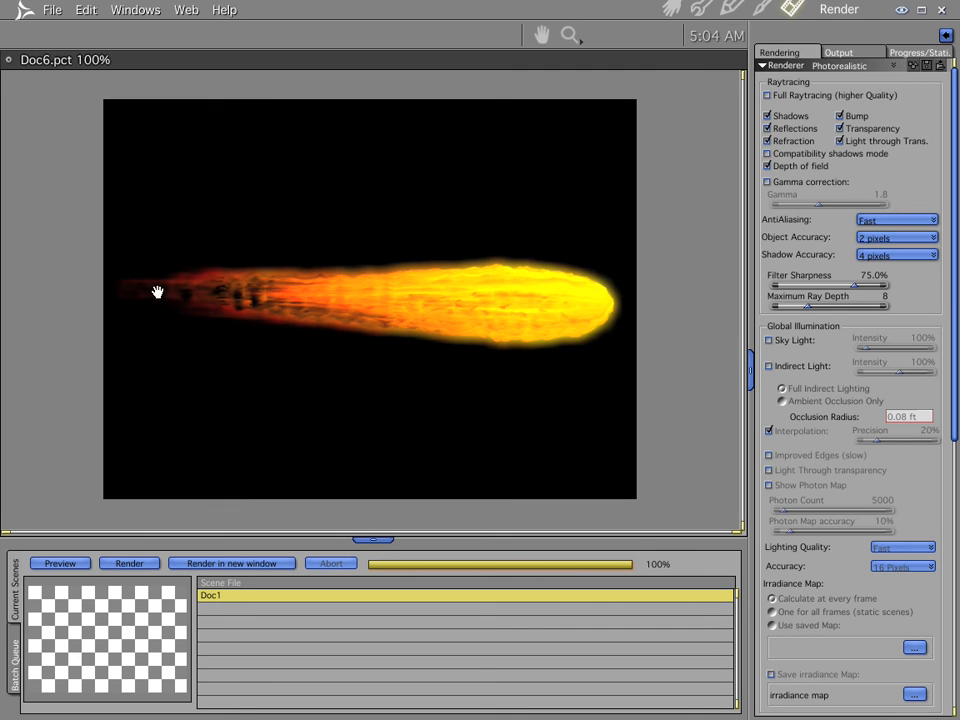
Step: Give the scene a Bi Gradient backdrop with its horizon raised to 90°
left_click(670, 7)
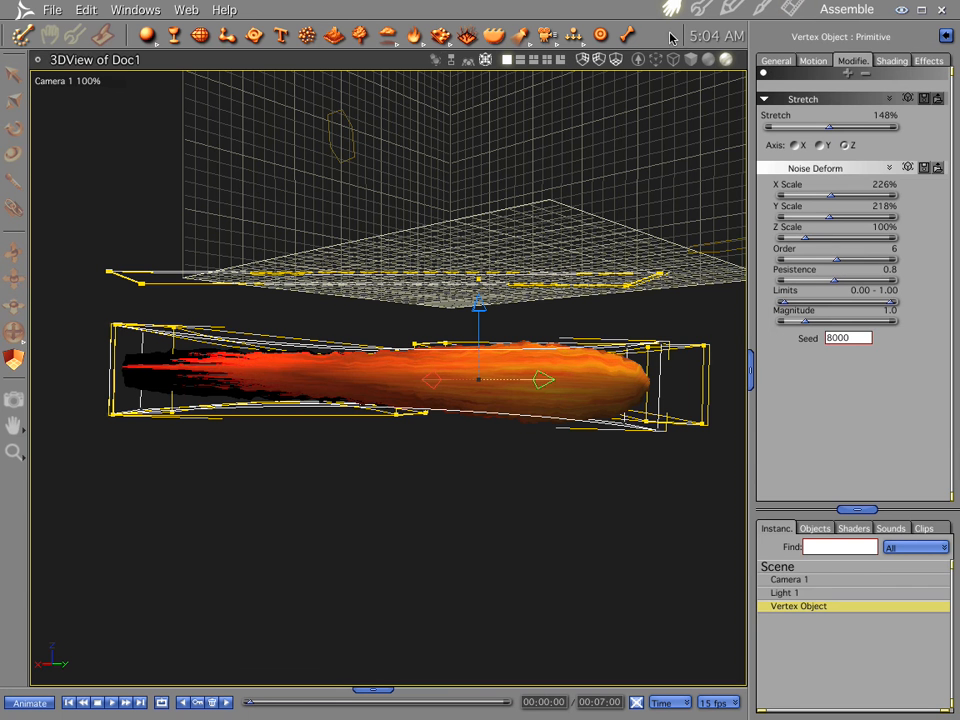
left_click(784, 567)
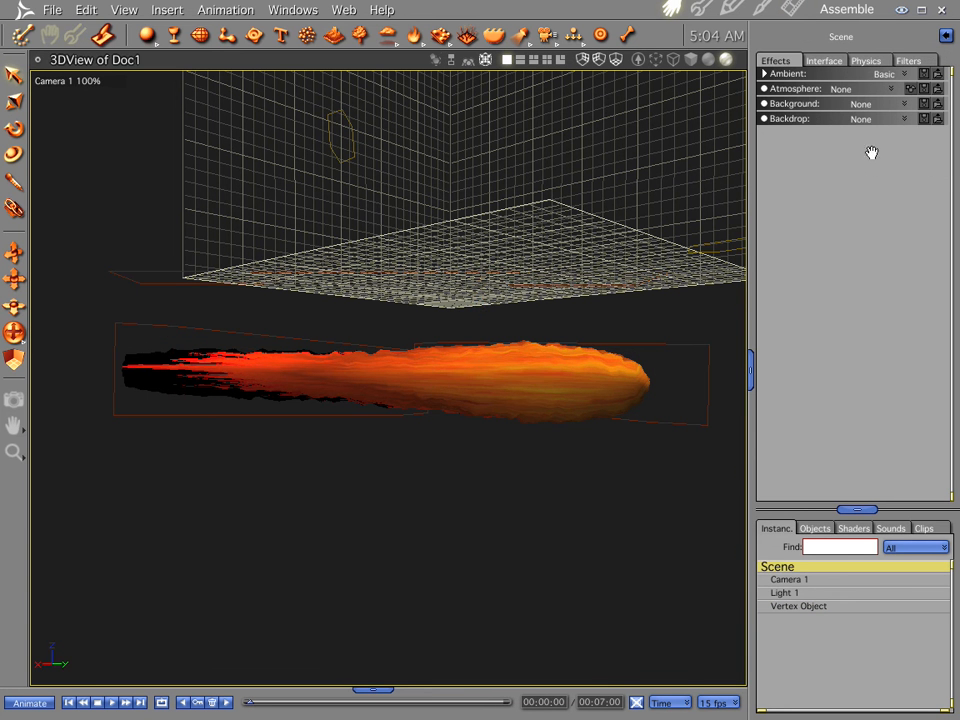
left_click(881, 118)
left_click(880, 147)
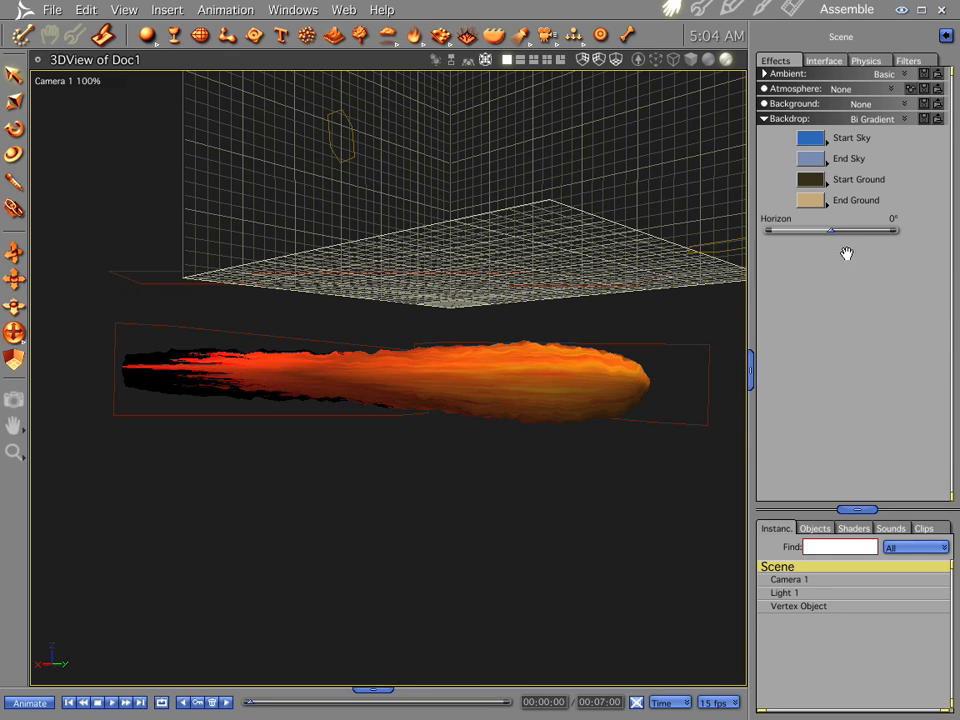
left_click_drag(833, 231, 958, 240)
Step: Render the comet against the new sky, then reselect the comet in the 3D scene
key("ctrl+r")
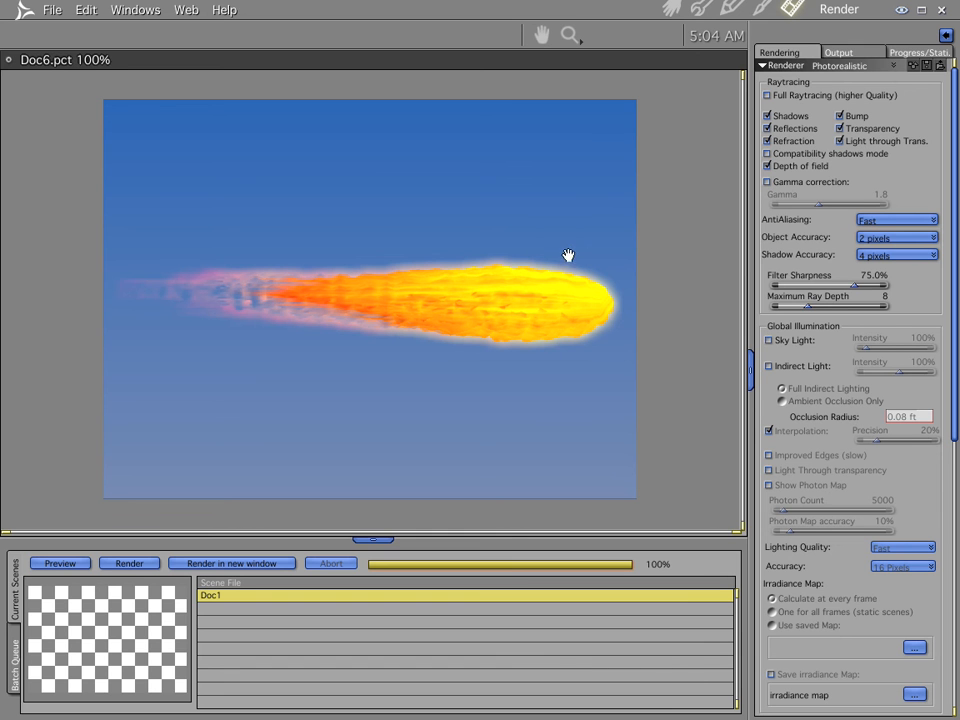
left_click(671, 9)
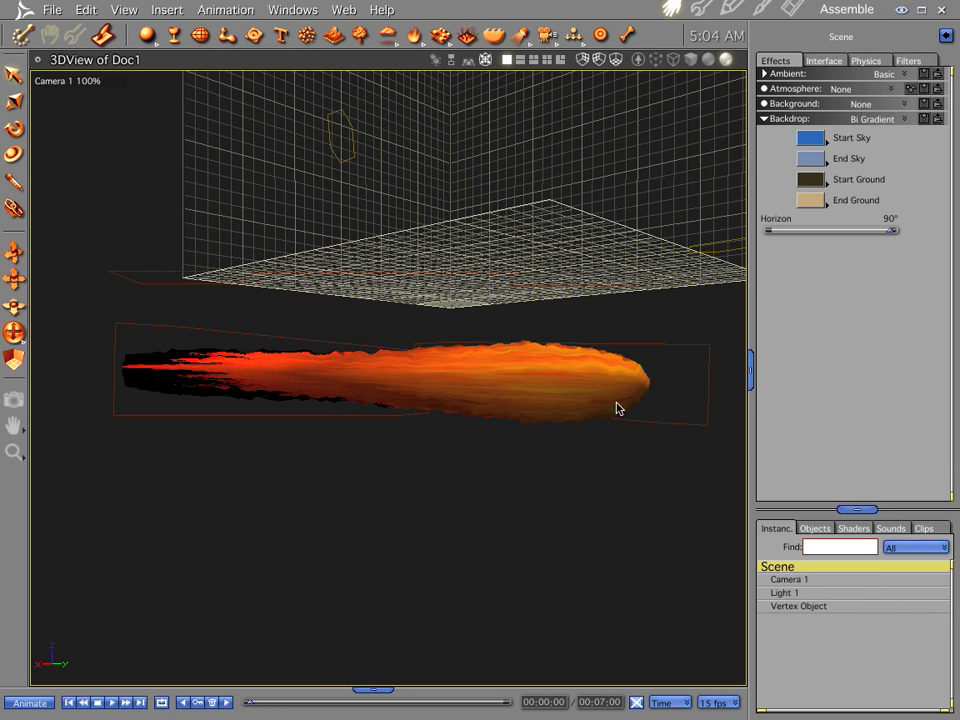
left_click(561, 392)
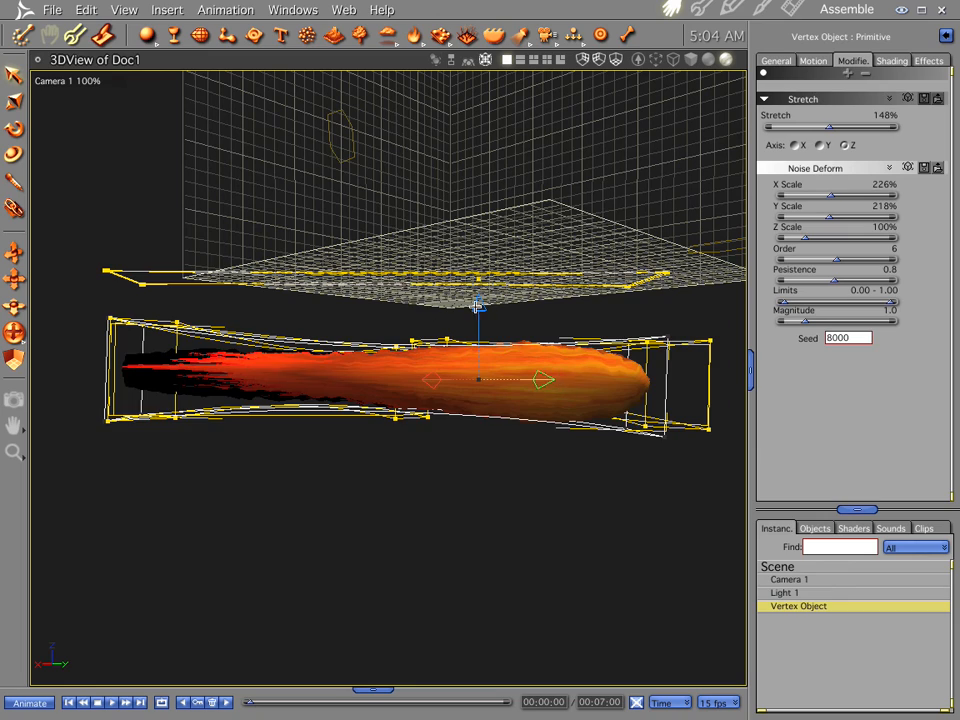
Step: Lift the comet above the ground plane, orbit and zoom Camera 1 onto it, and render
left_click_drag(478, 306, 478, 122)
middle_click_drag(540, 236, 456, 280)
middle_click_drag(540, 236, 489, 386)
key("ctrl+r")
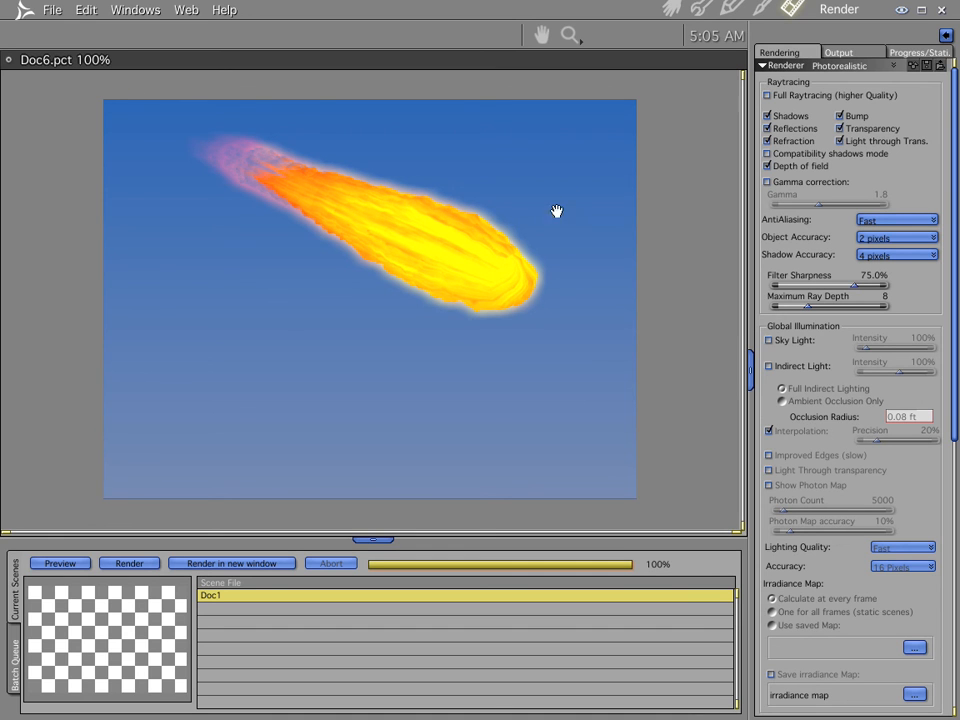
Step: Level the camera view on the comet and render it again
left_click(672, 8)
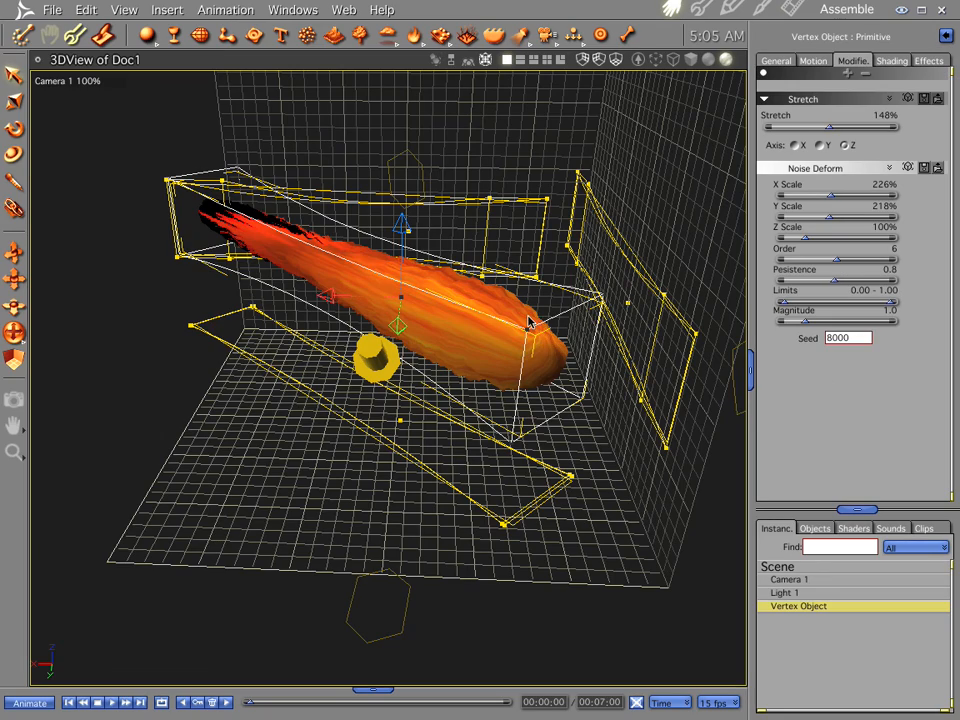
left_click_drag(542, 351, 556, 319)
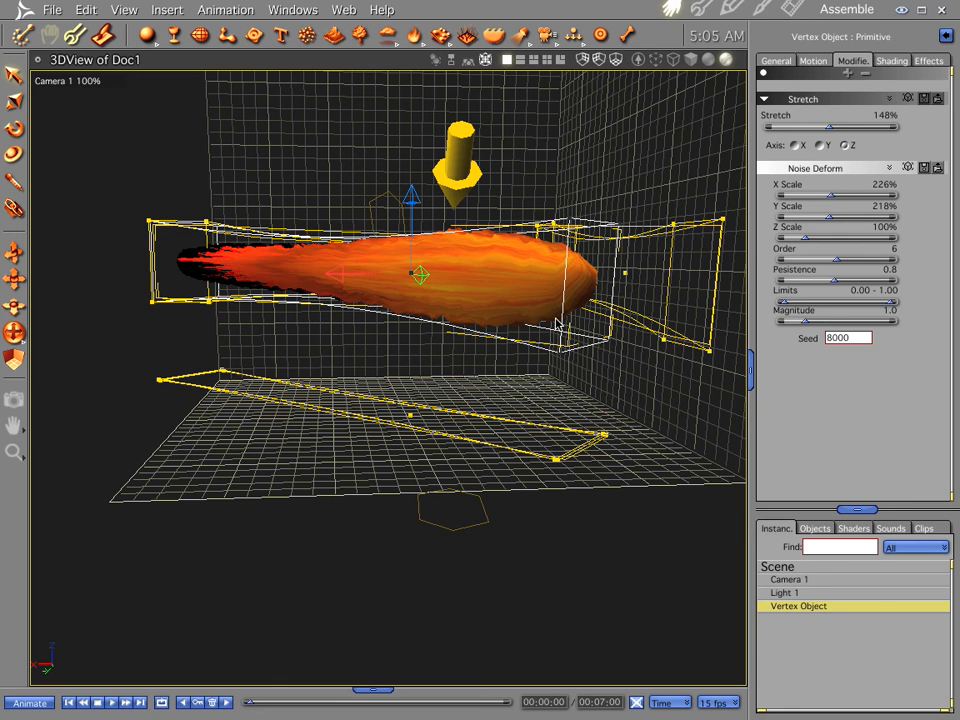
key("ctrl+r")
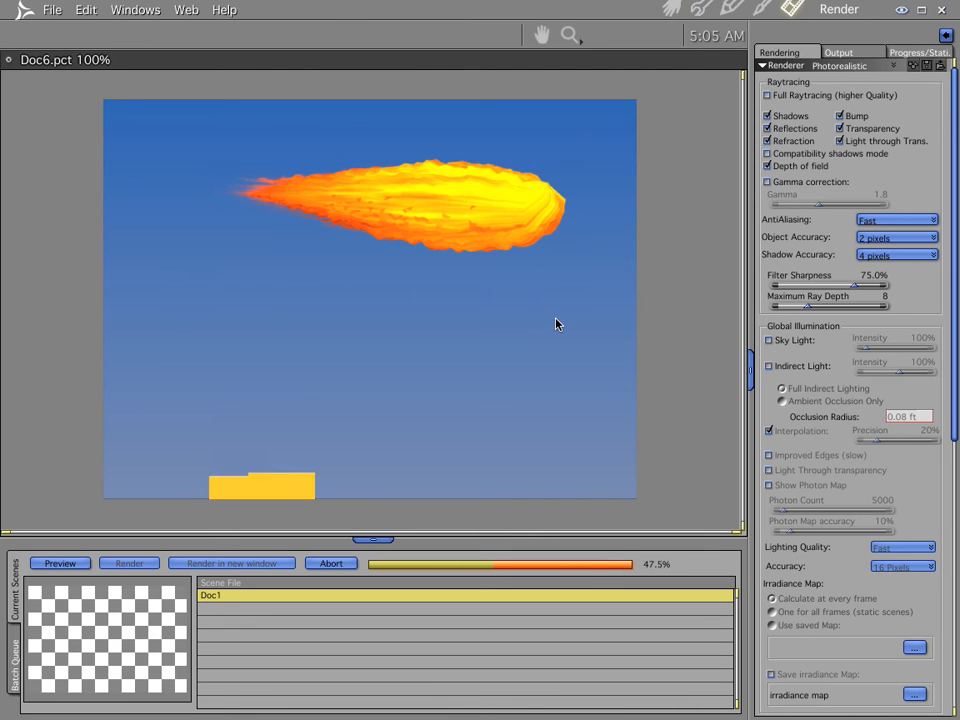